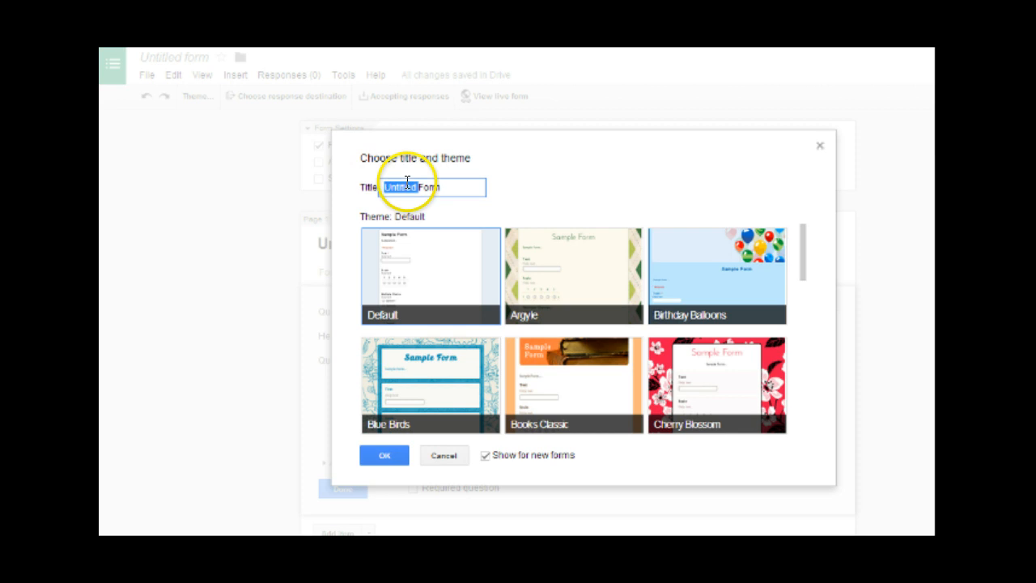
- Title the new form 'Google Quiz' and confirm it with the Default theme
drag(447, 187, 292, 198)
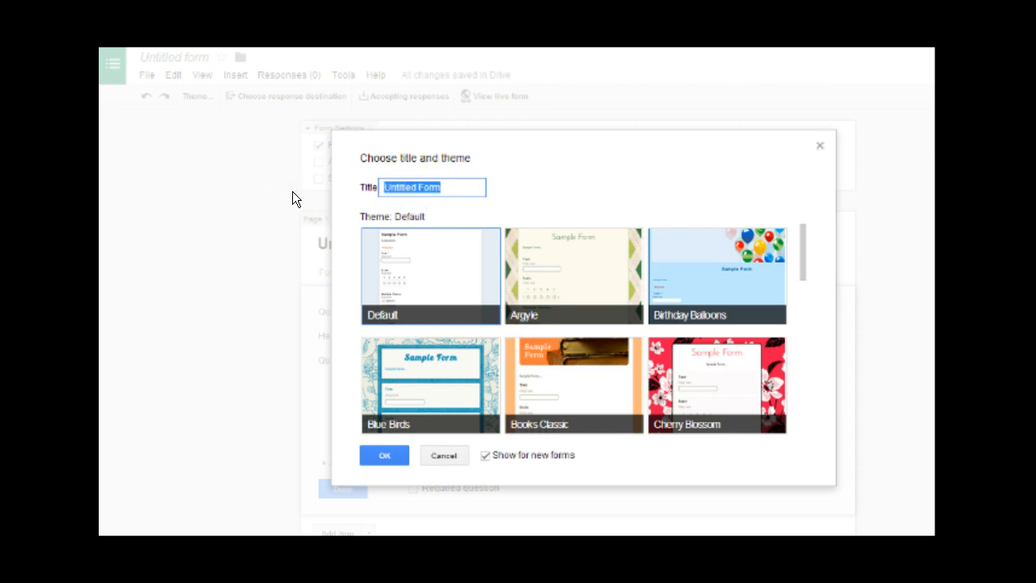
text(Google)
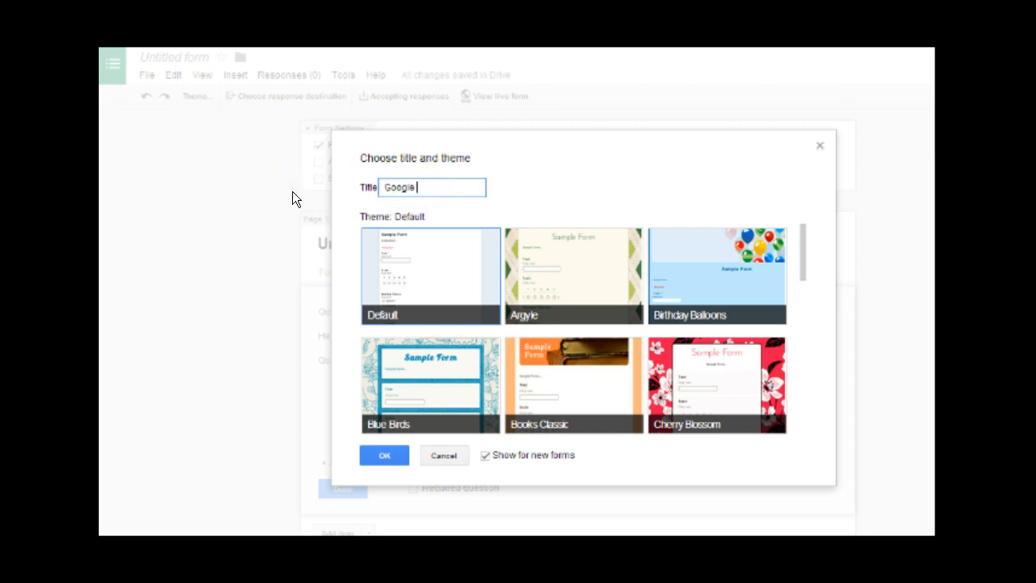
text( Quiz)
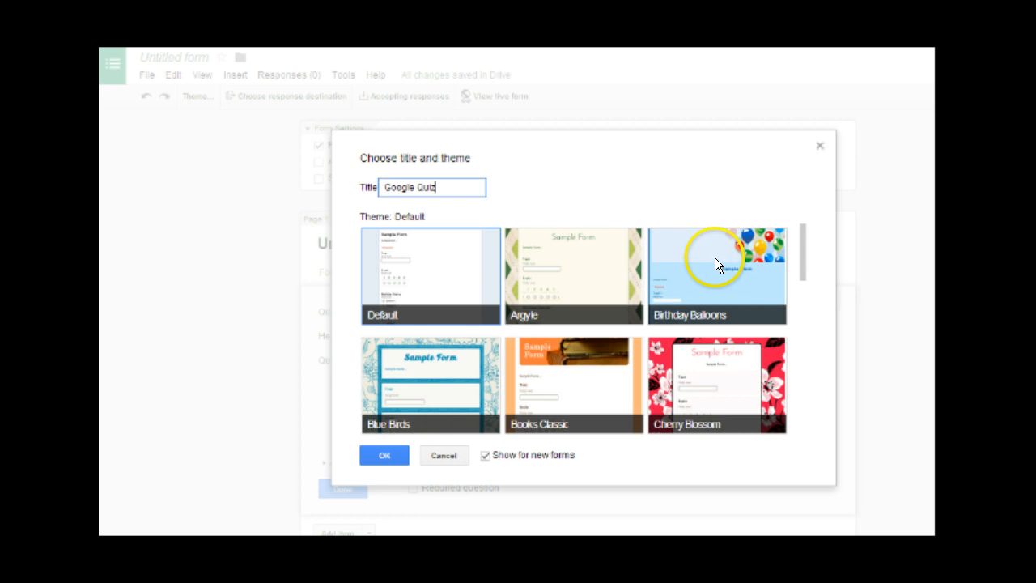
scroll(717, 256, down, 5)
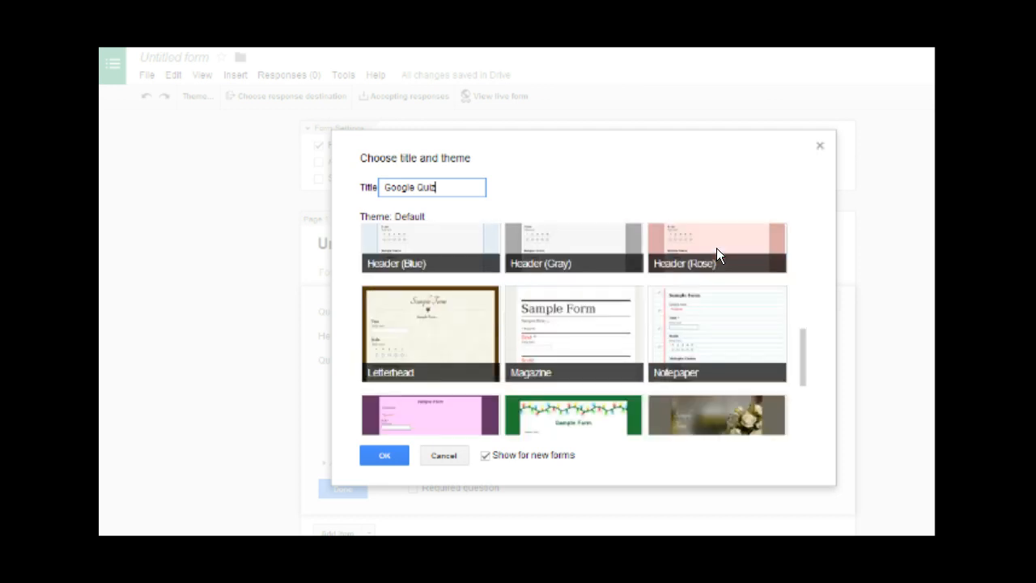
scroll(717, 256, up, 5)
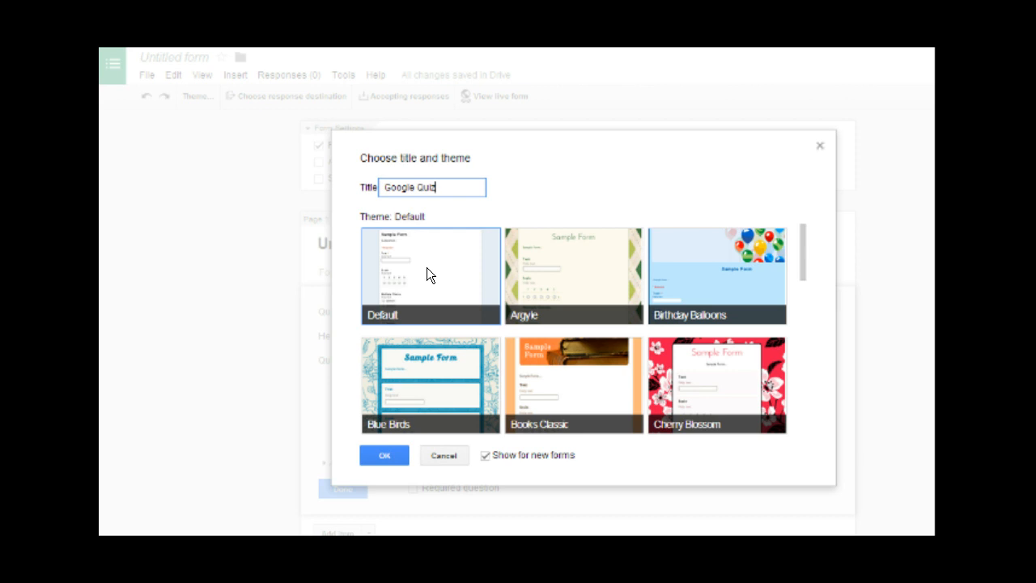
click(393, 456)
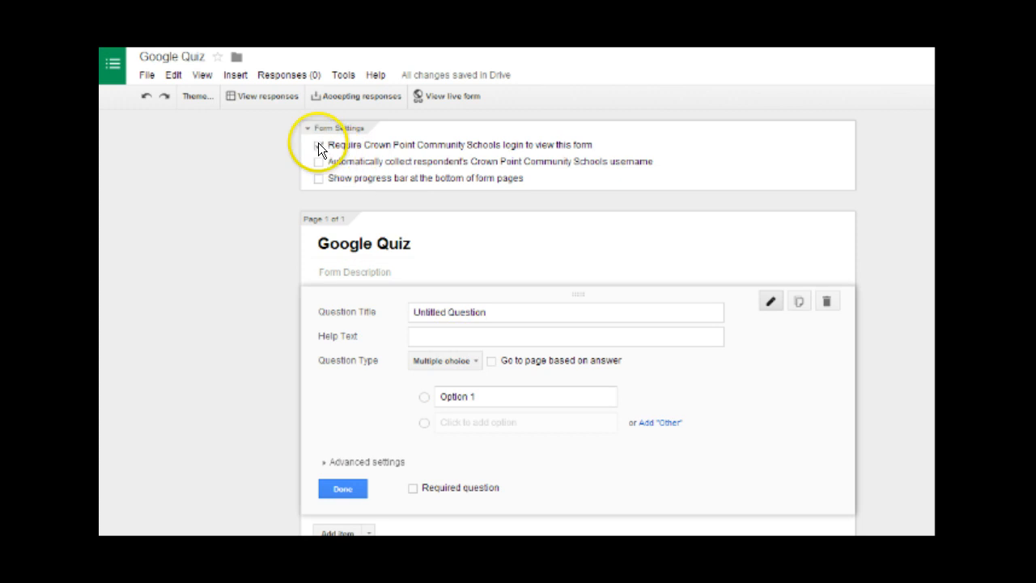
- Turn off the school sign-in requirement for viewing the form and confirm the change
click(319, 144)
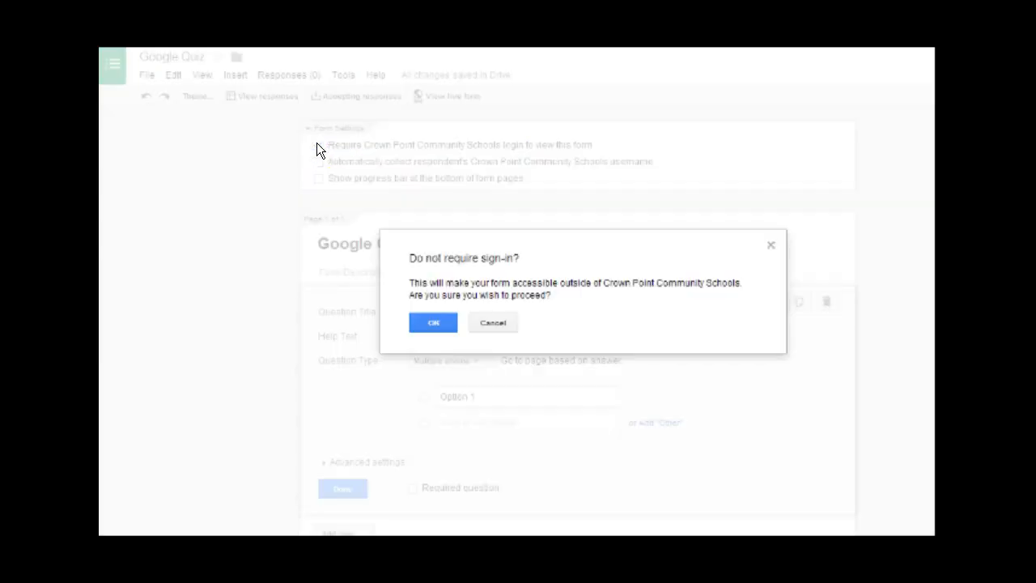
click(434, 321)
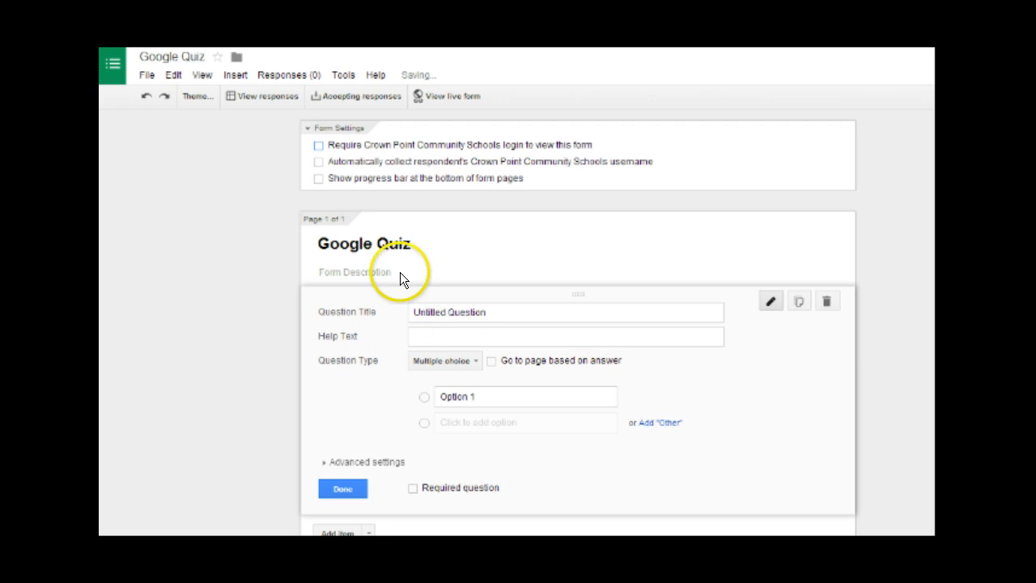
scroll(330, 241, down, 1)
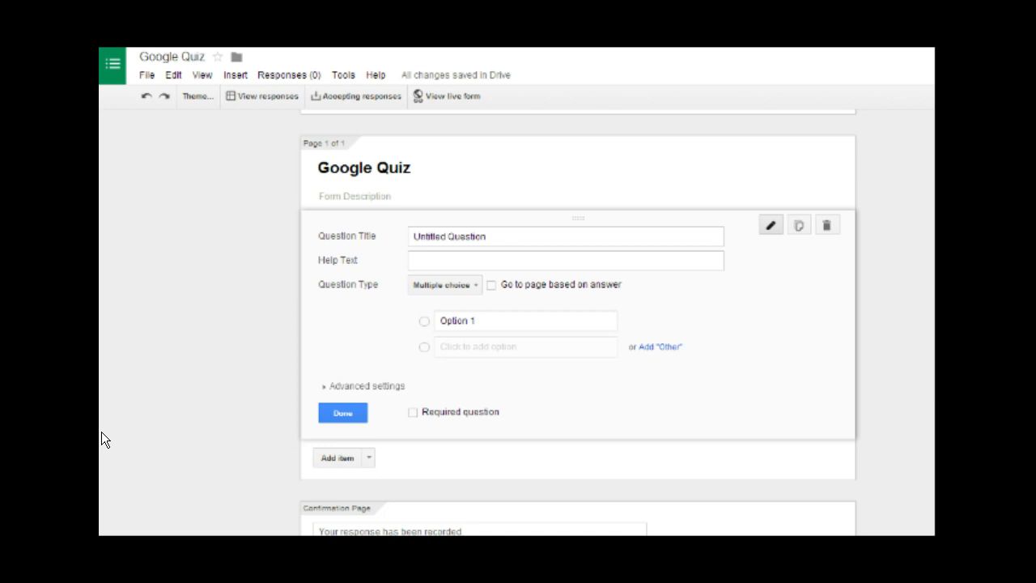
- Turn the first question into a required Last Name text question
triple_click(462, 236)
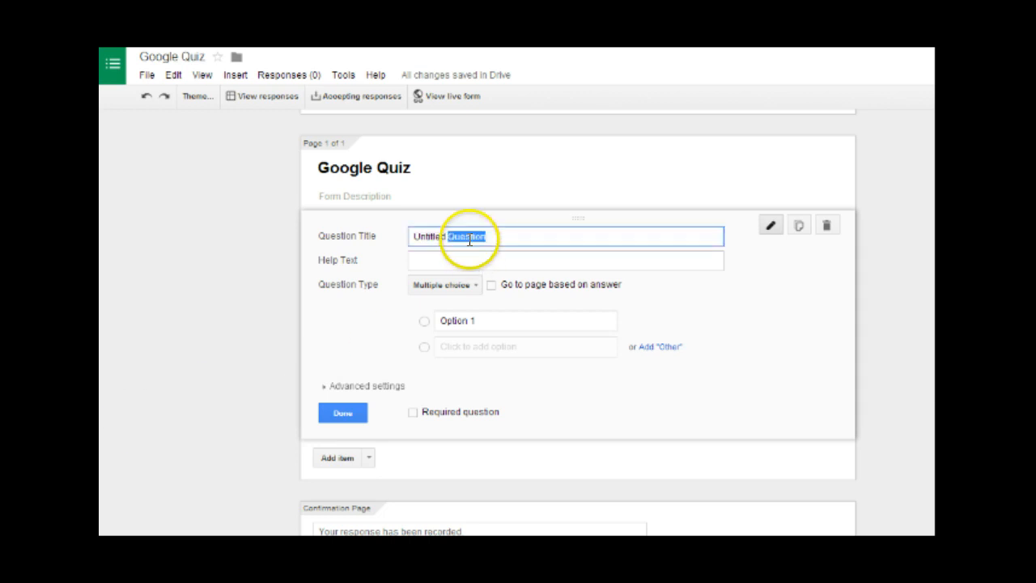
text(L)
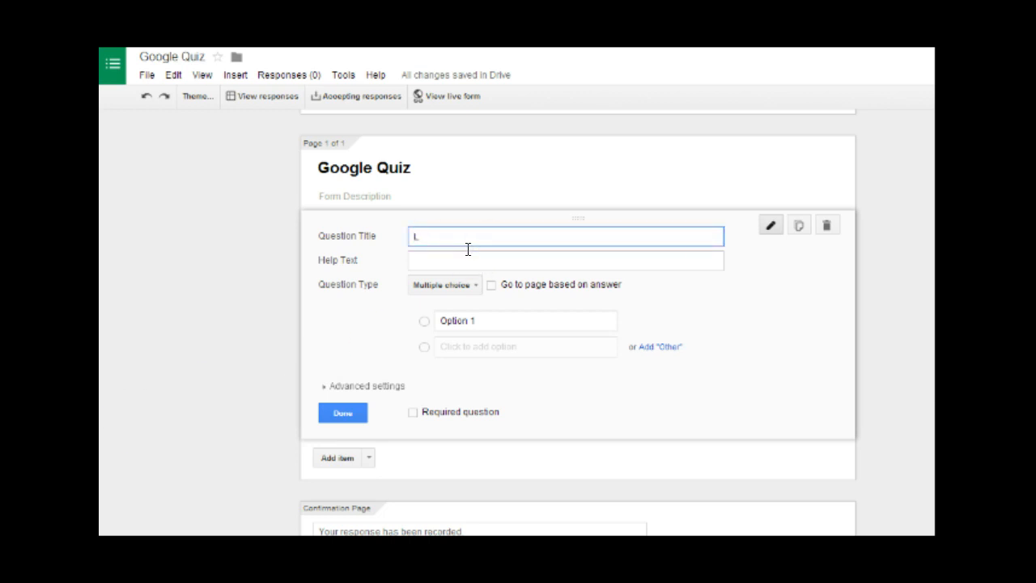
text(ost Name)
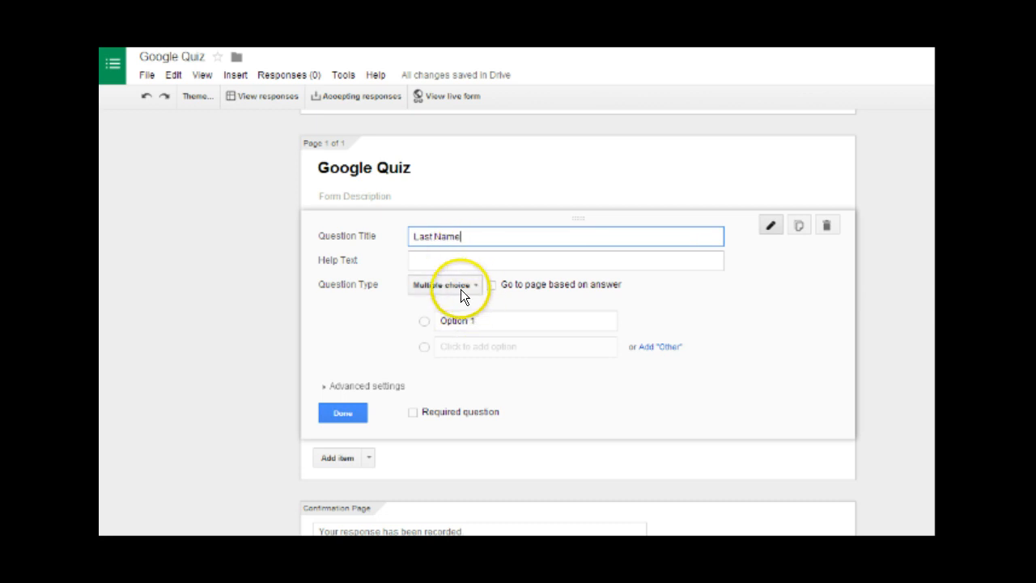
click(465, 288)
click(465, 246)
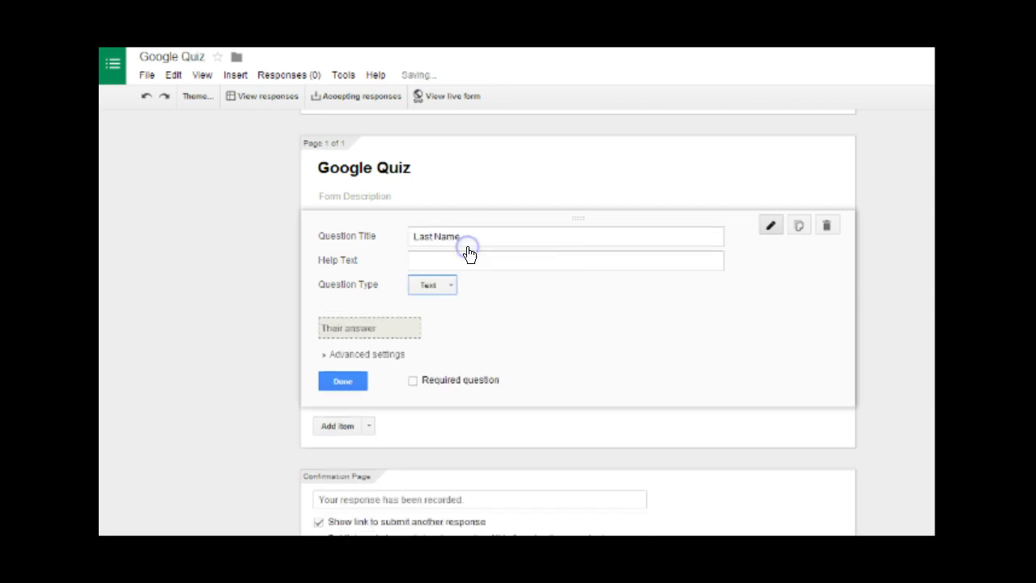
click(413, 381)
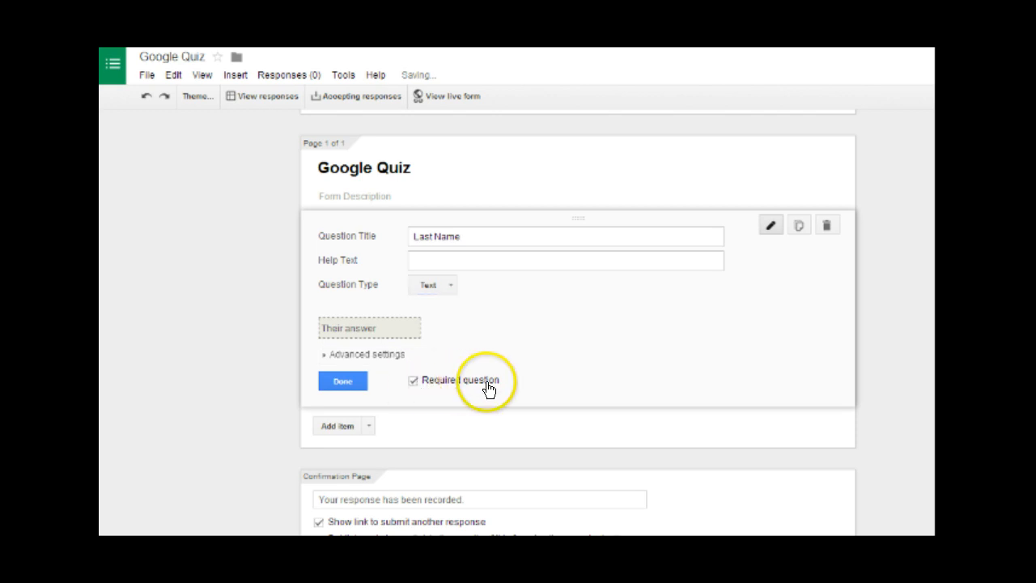
click(342, 380)
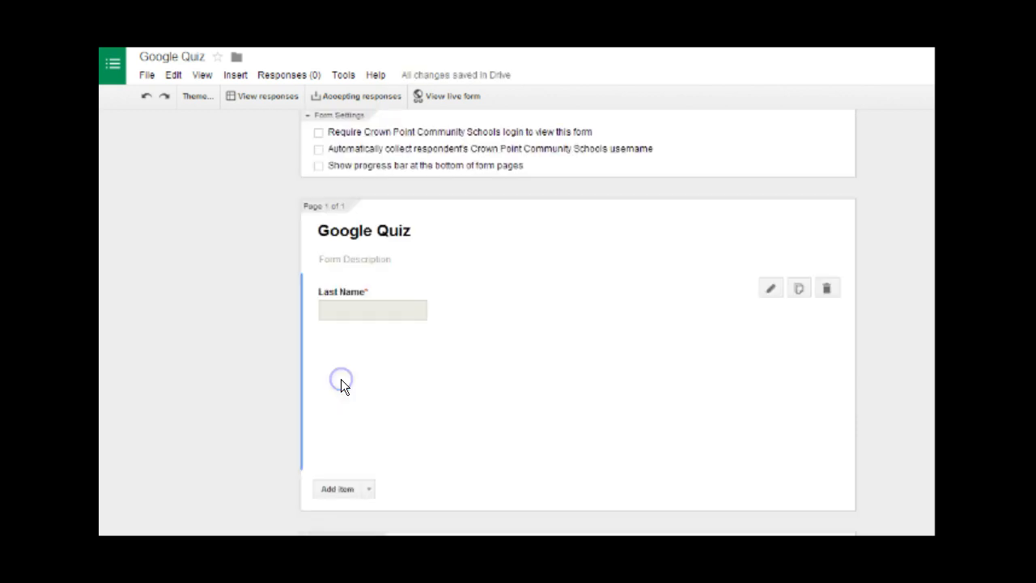
- Add a required First Name text question, then start another text question
click(370, 353)
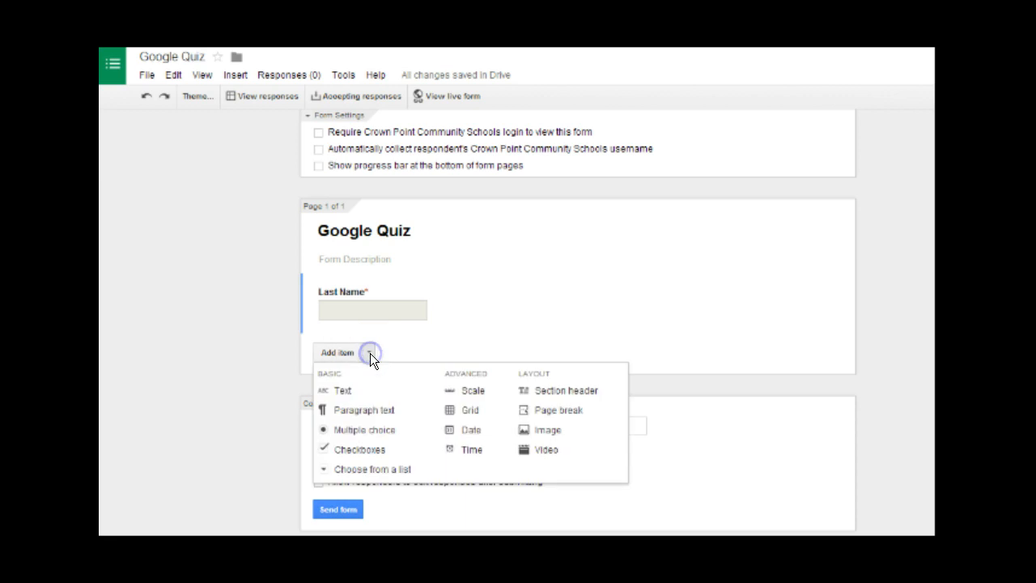
click(362, 396)
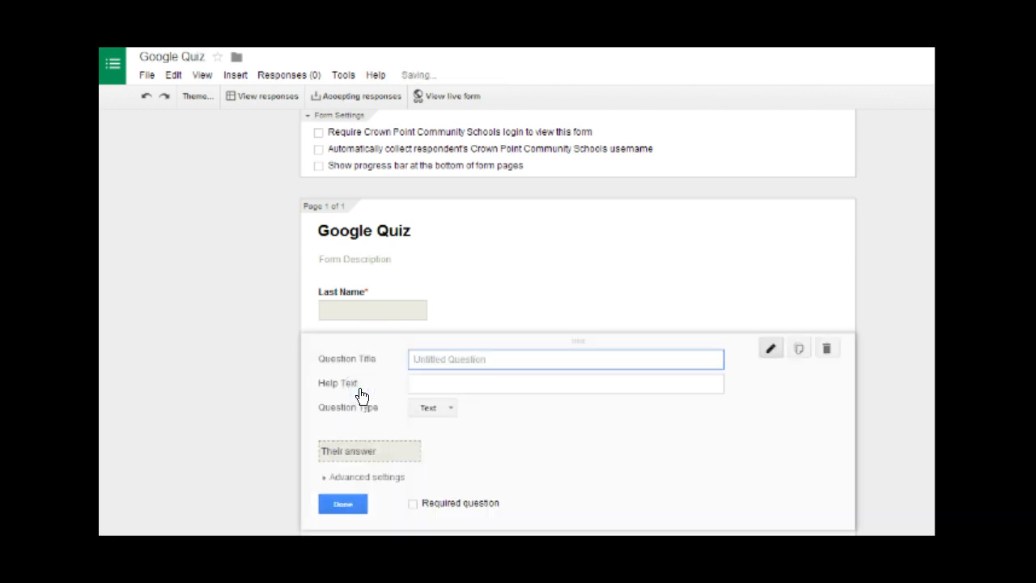
text(First Name)
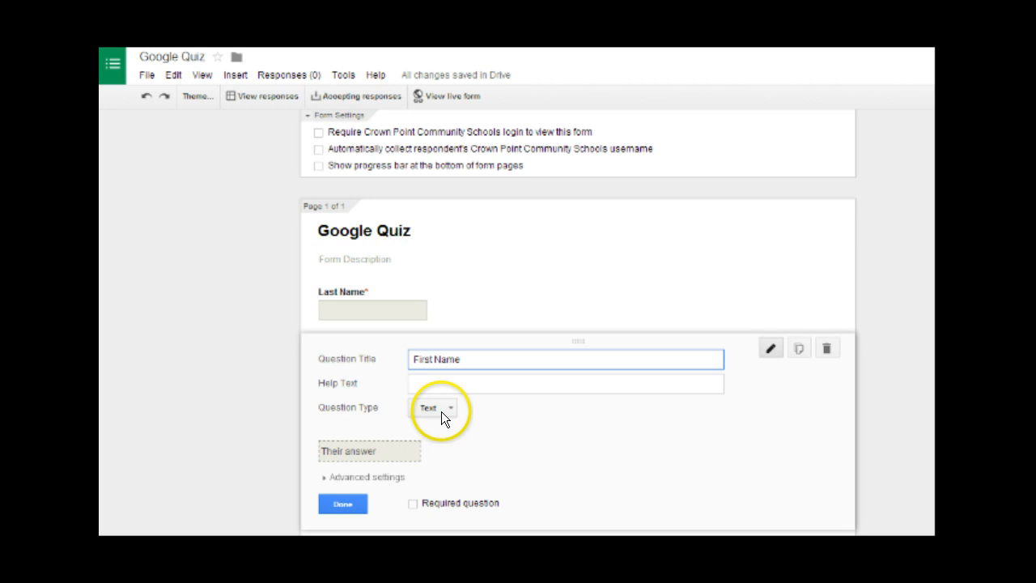
scroll(441, 411, down, 1)
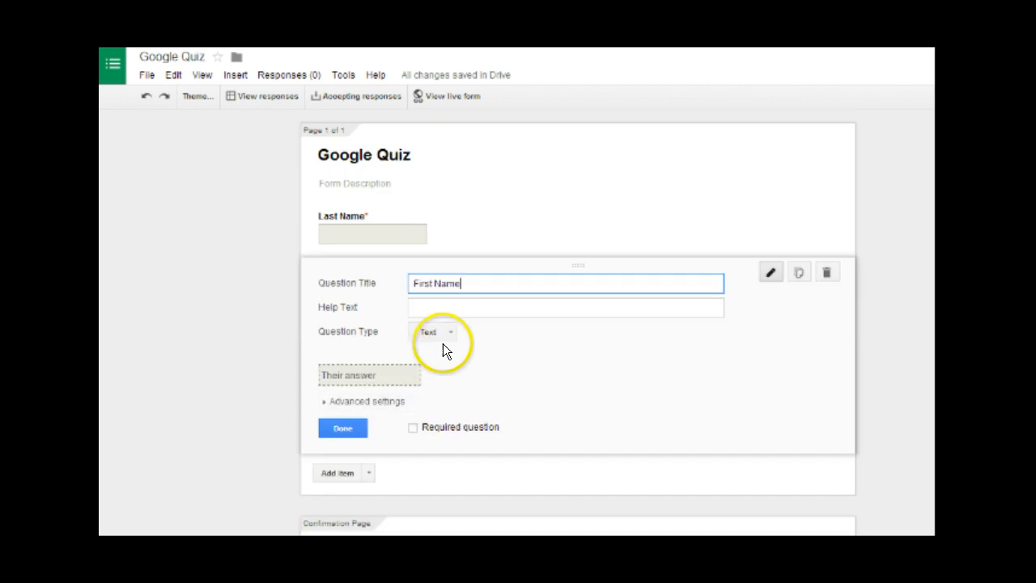
click(414, 425)
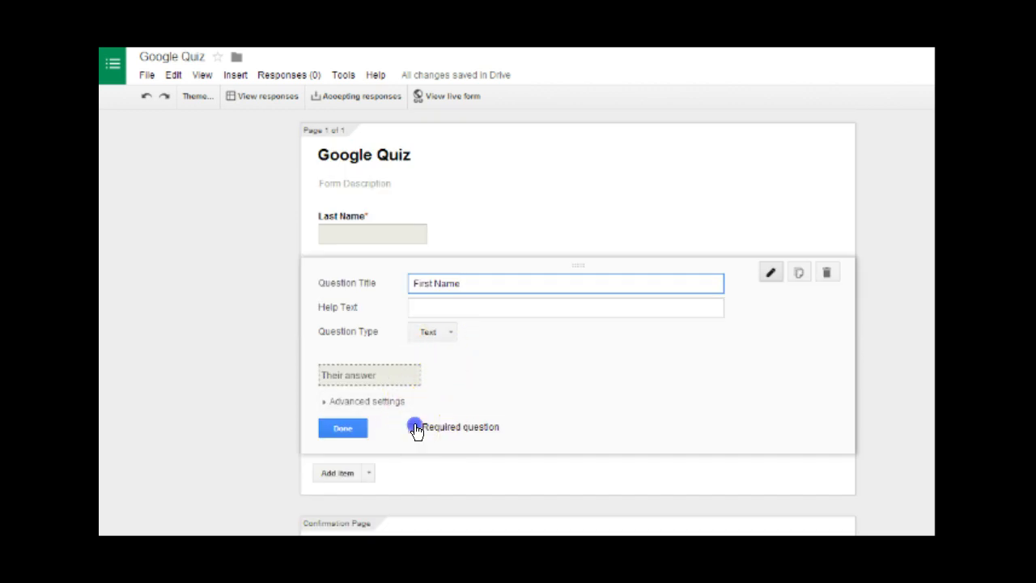
click(338, 427)
click(368, 351)
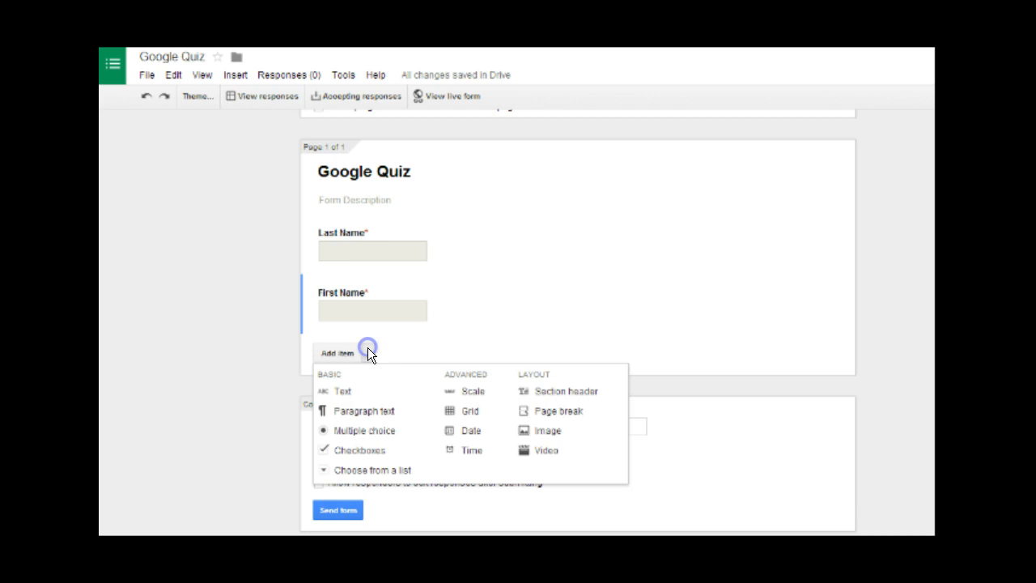
click(366, 392)
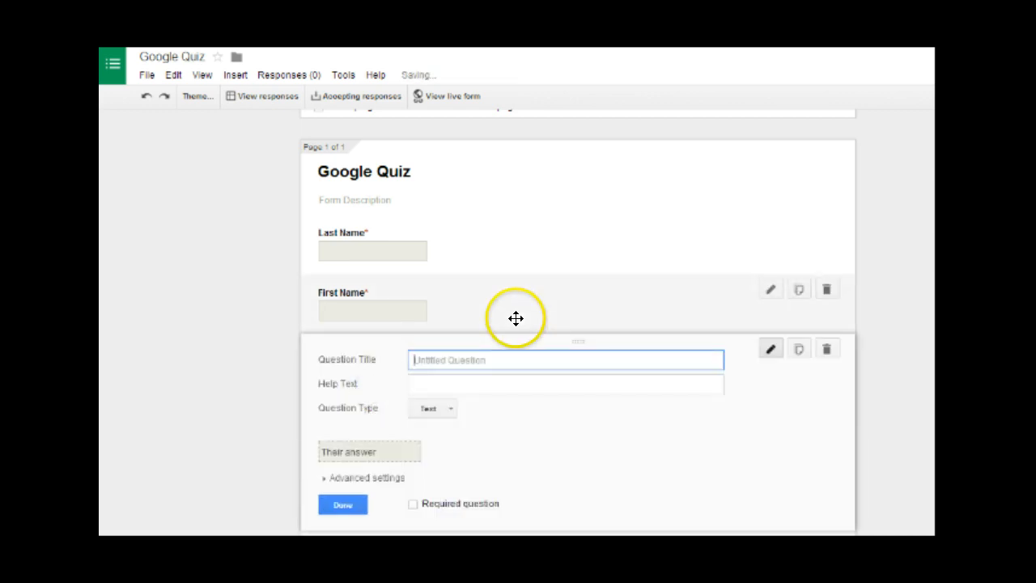
- Title the new question 'Email' with help text 'Please enter a valid email'
scroll(516, 318, down, 1)
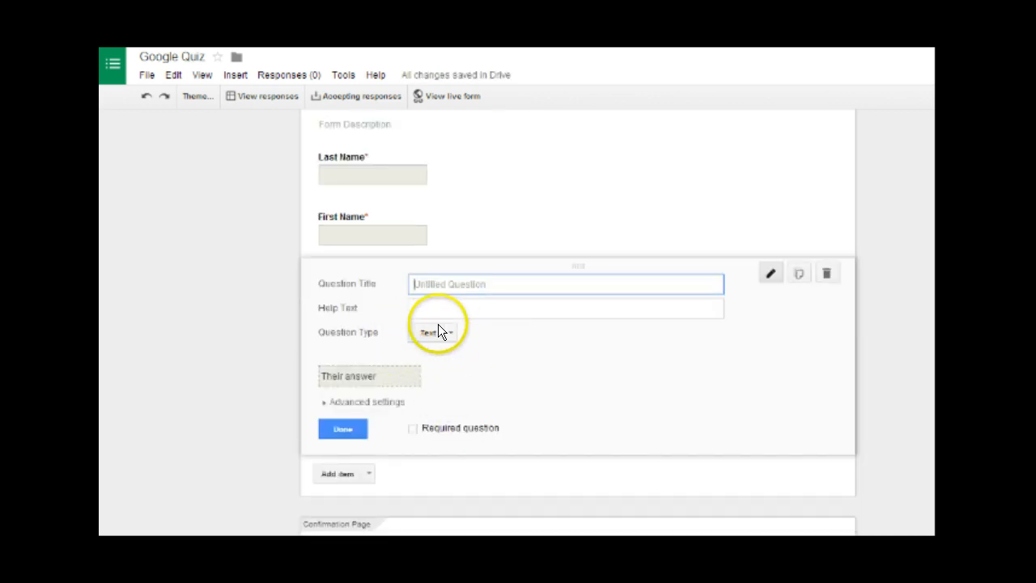
text(Emai)
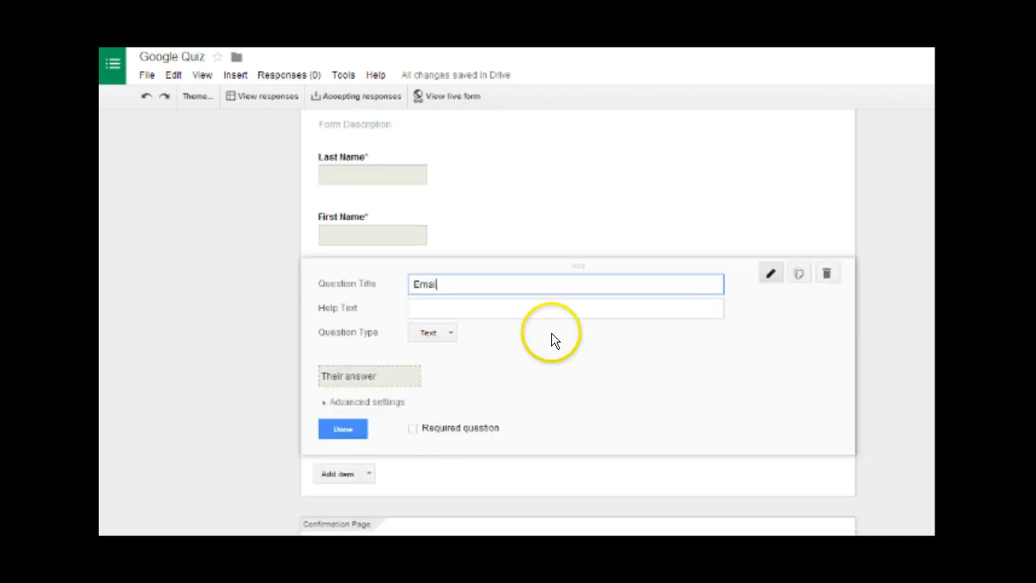
text(l)
click(474, 307)
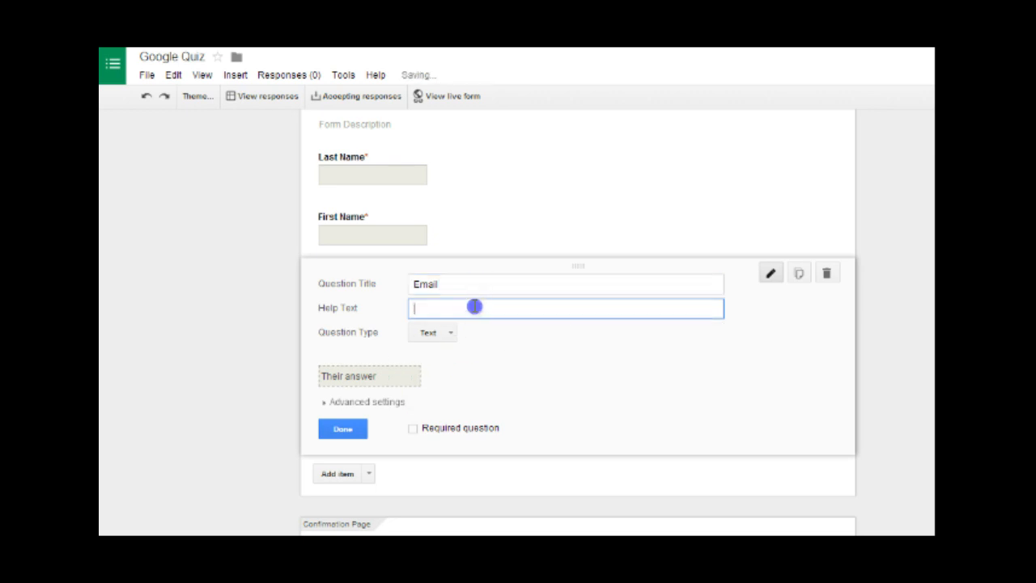
text(Please )
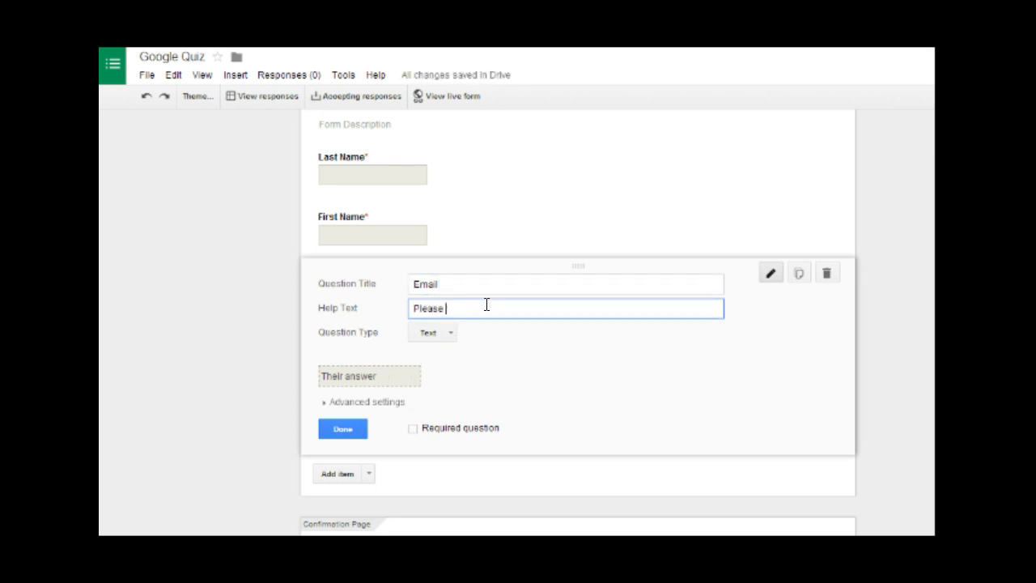
text(enter a valid email)
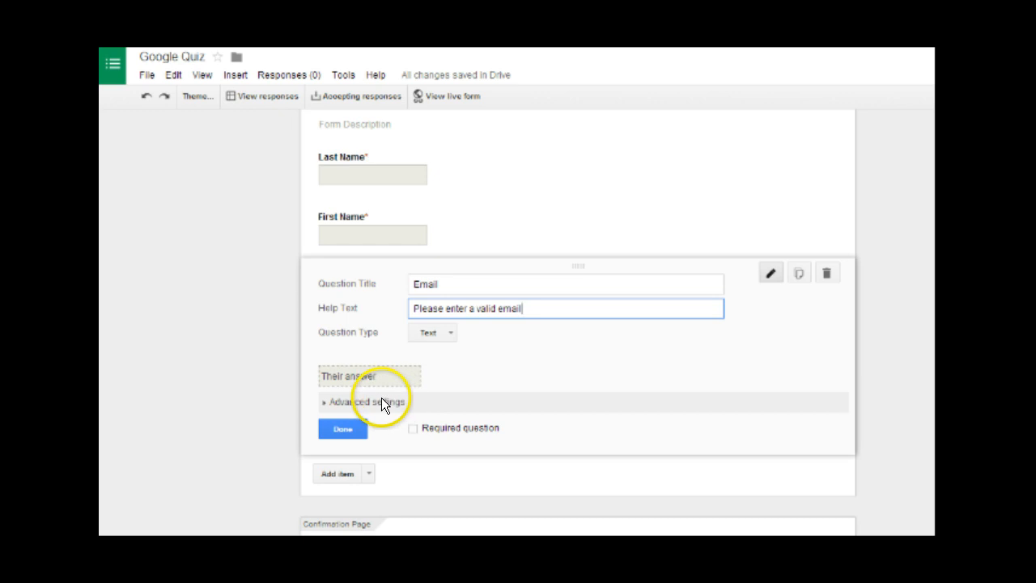
- Turn on data validation requiring the answer to be a text email address
scroll(381, 397, down, 1)
click(381, 329)
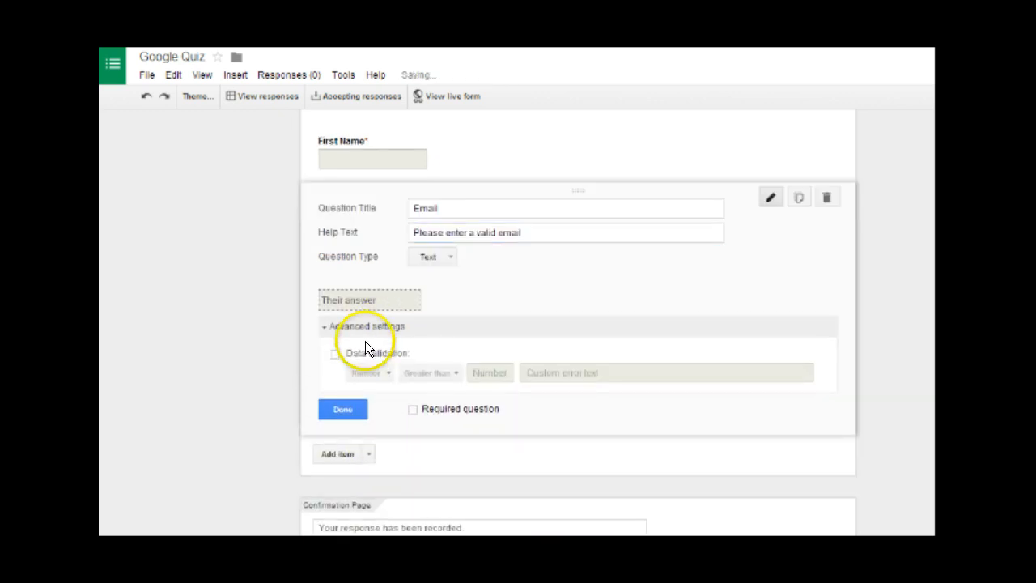
click(335, 354)
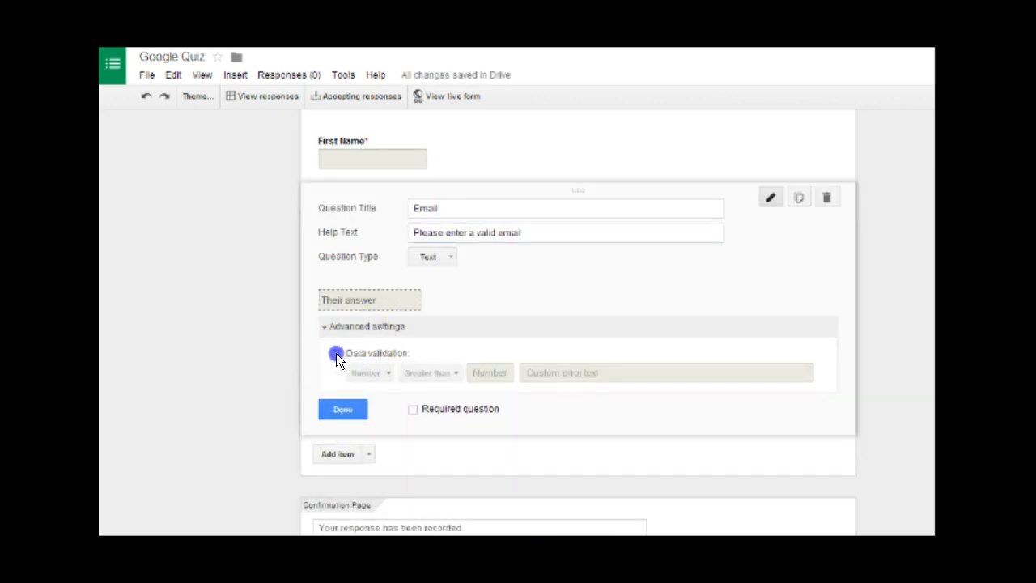
click(373, 372)
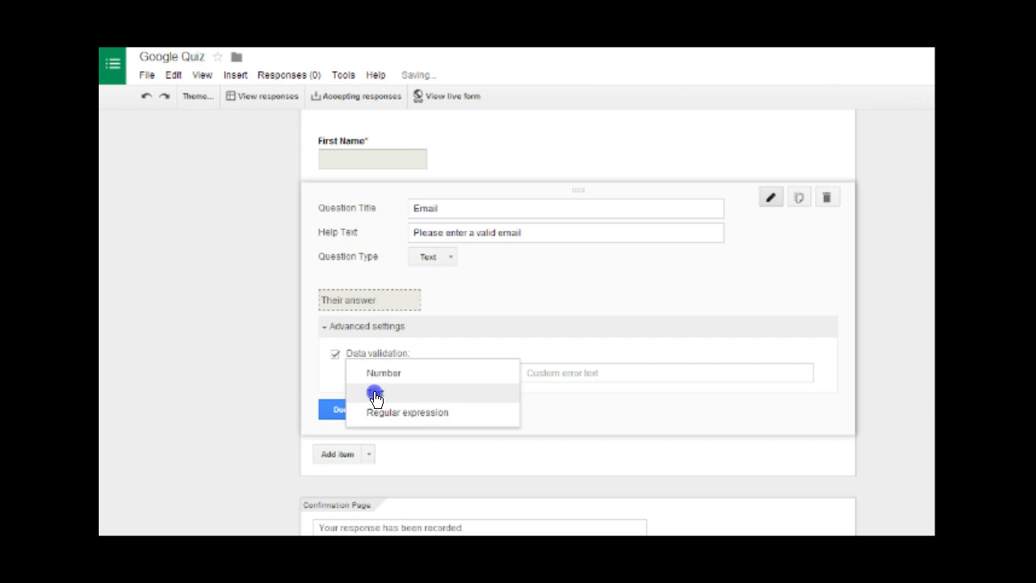
click(375, 393)
click(417, 377)
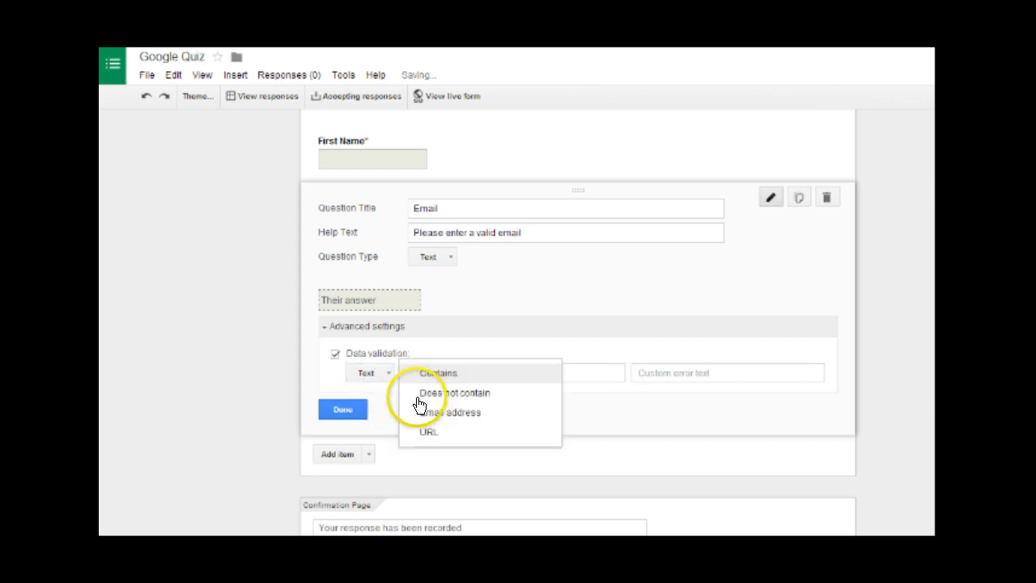
click(458, 413)
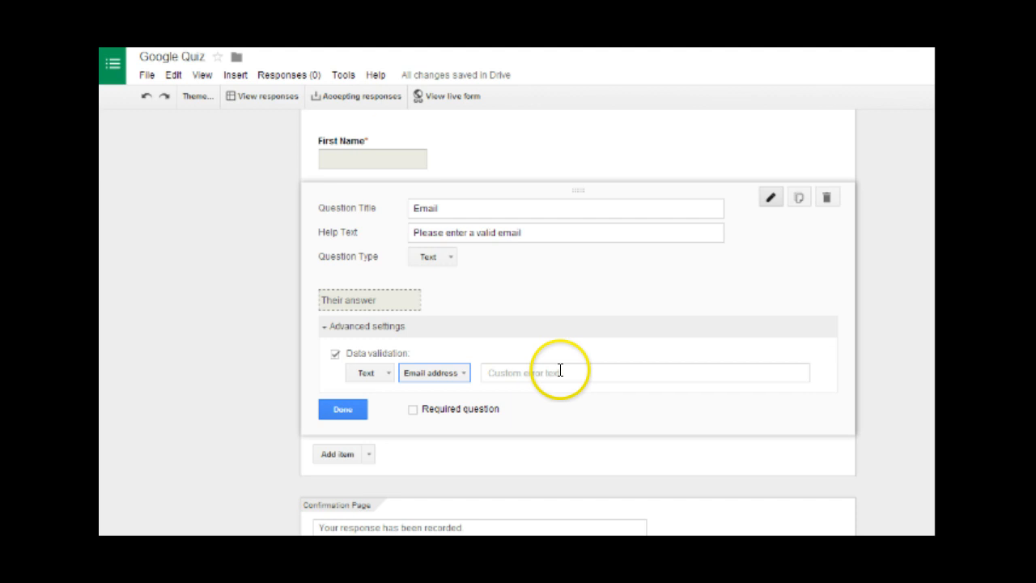
- Set the custom error text 'Please enter a valid email' and make Email required
click(512, 376)
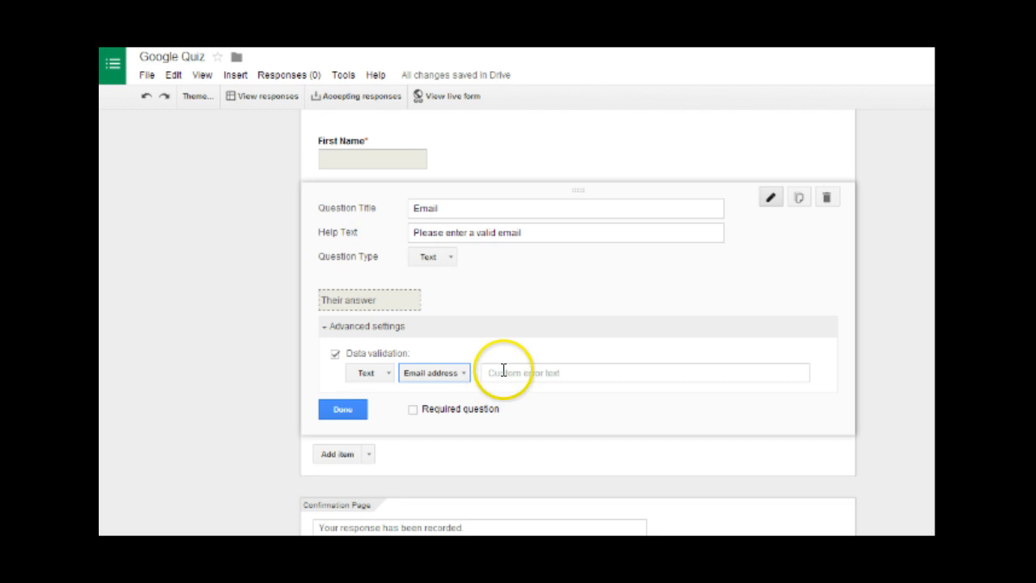
click(503, 371)
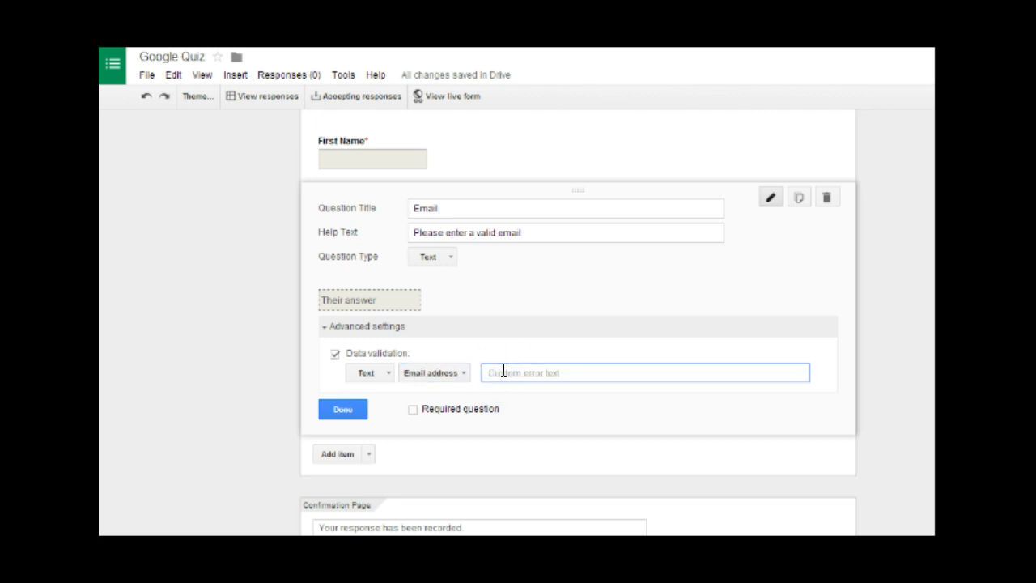
text(Please enter a valid email)
click(413, 410)
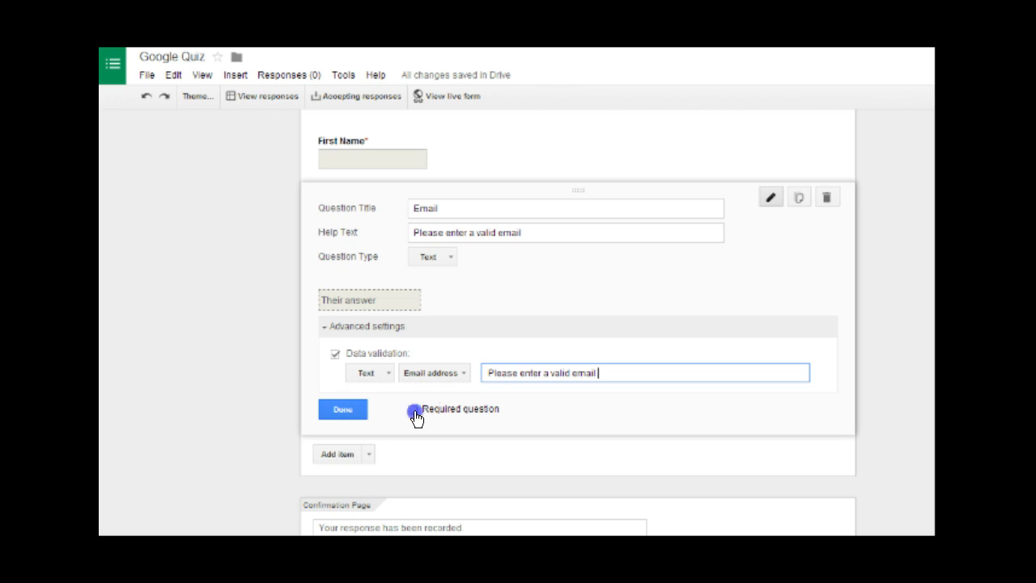
click(344, 410)
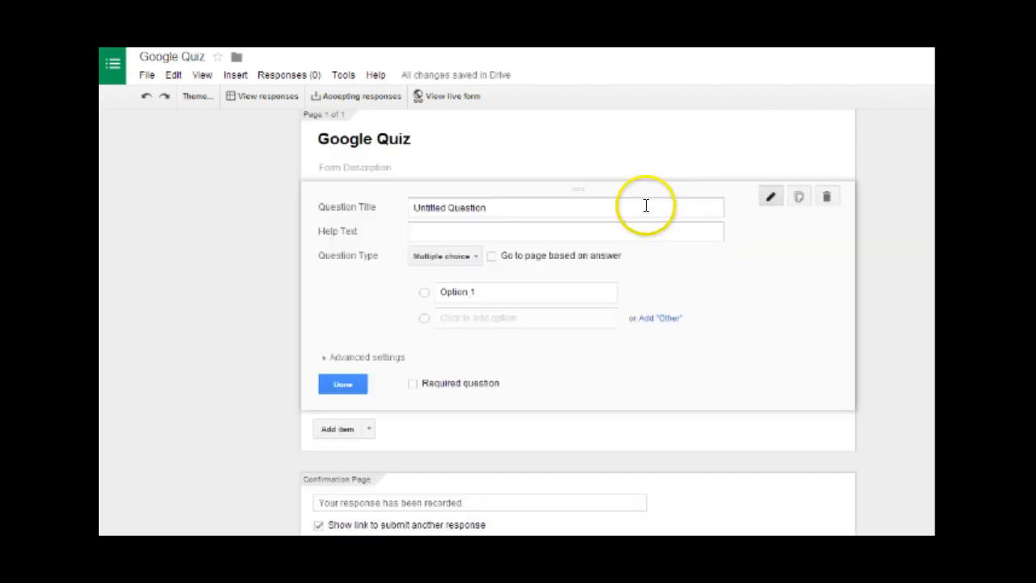
- Paste 'What was the original name of the Google project?' as a required short-text question, then add a new question
triple_click(645, 205)
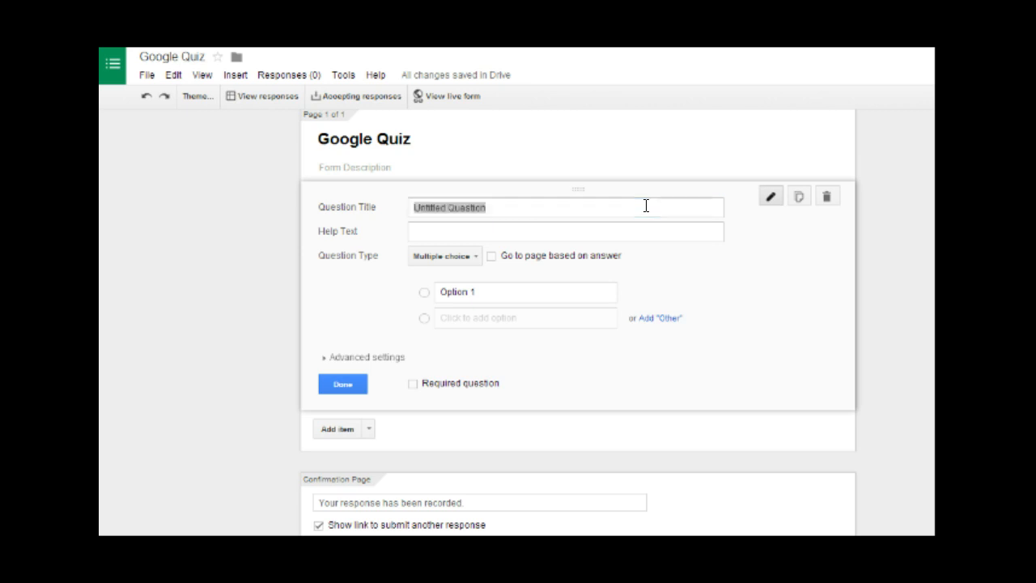
triple_click(646, 206)
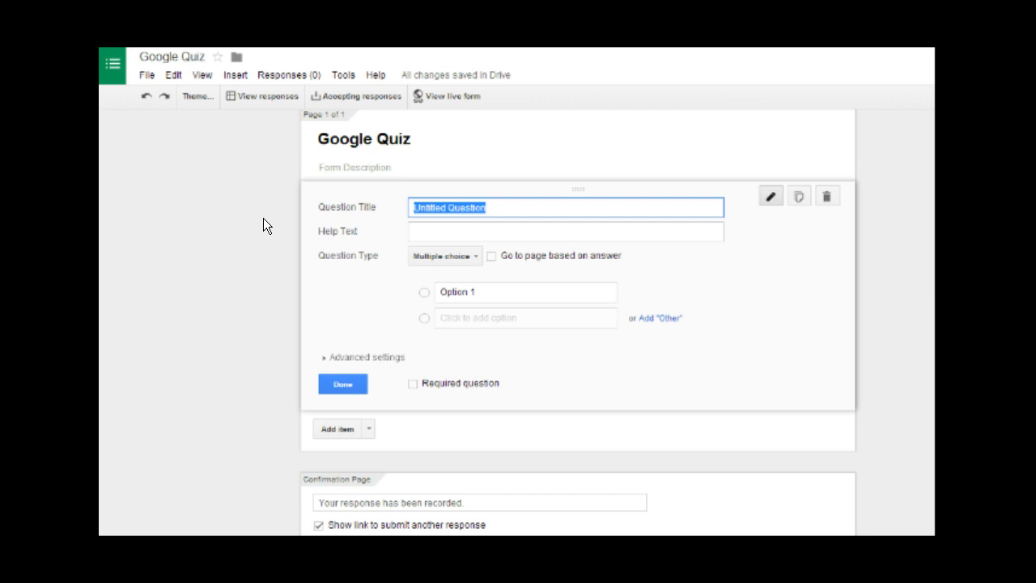
text(What was the original name of the Google project?)
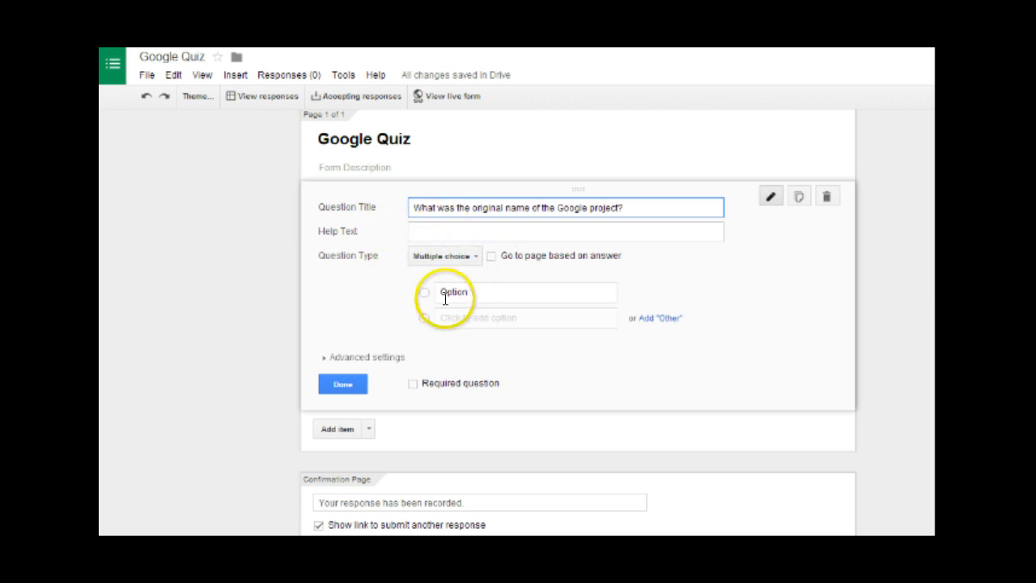
click(472, 258)
click(454, 217)
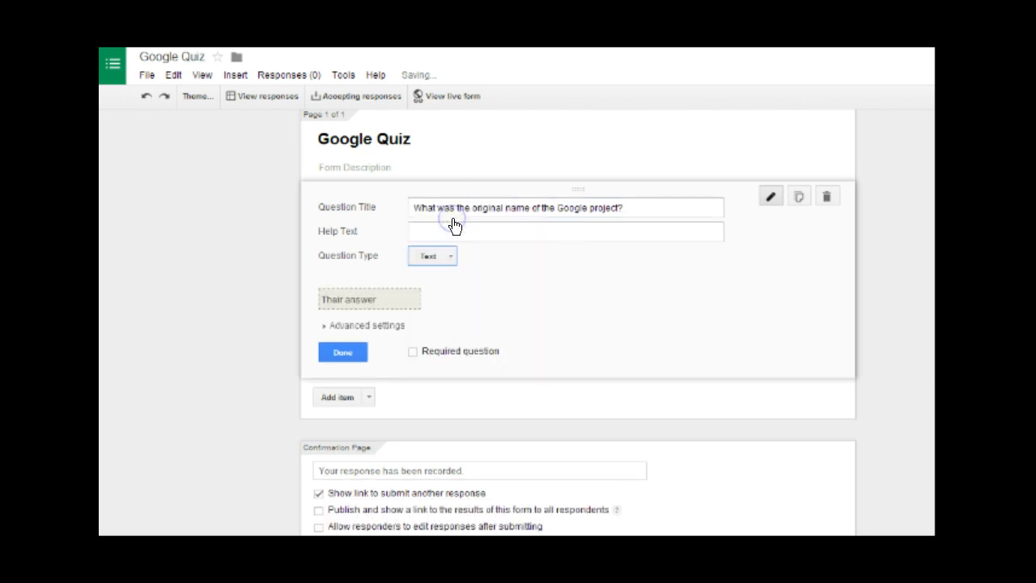
click(477, 235)
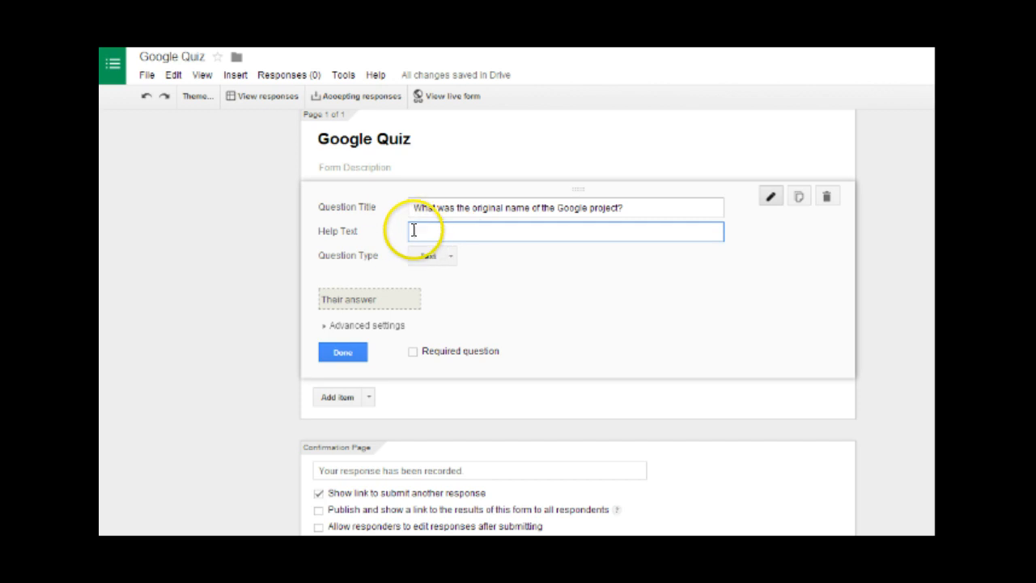
click(671, 206)
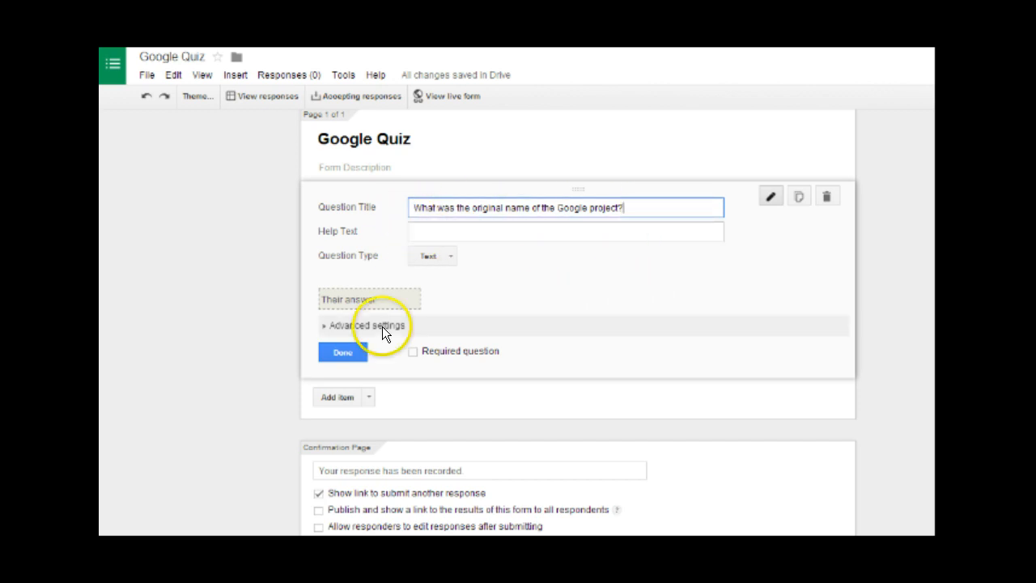
click(413, 353)
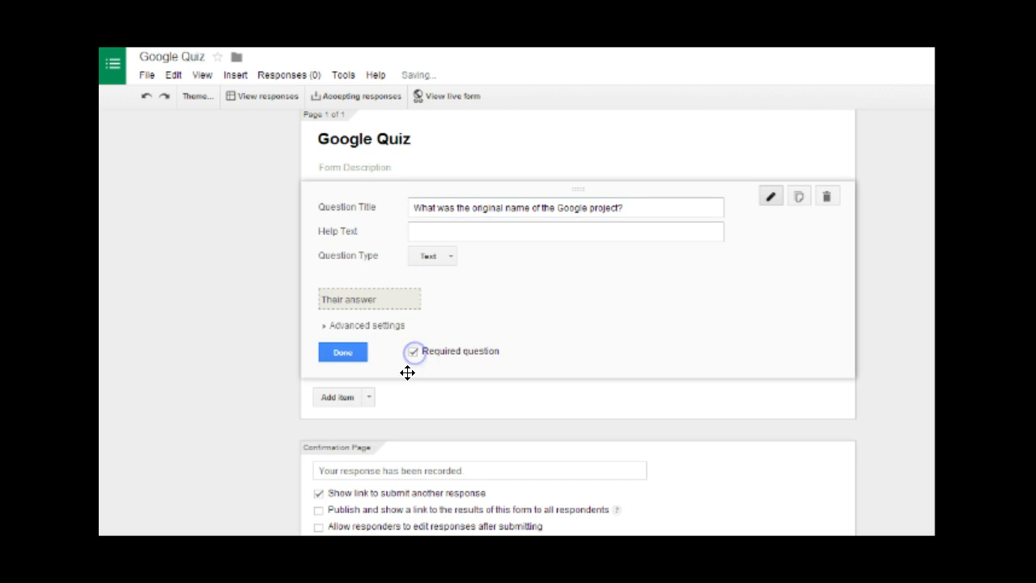
click(339, 353)
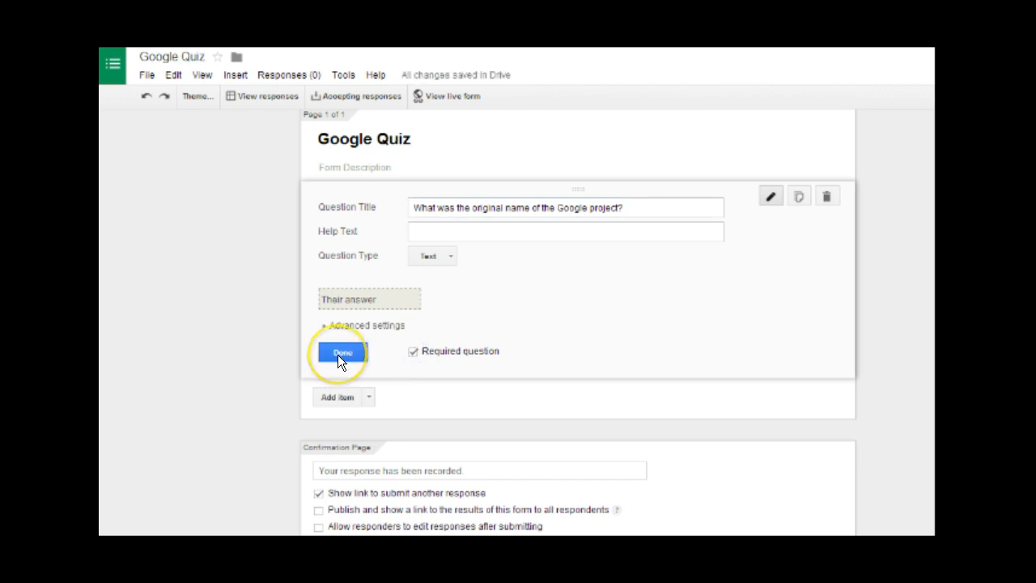
click(332, 357)
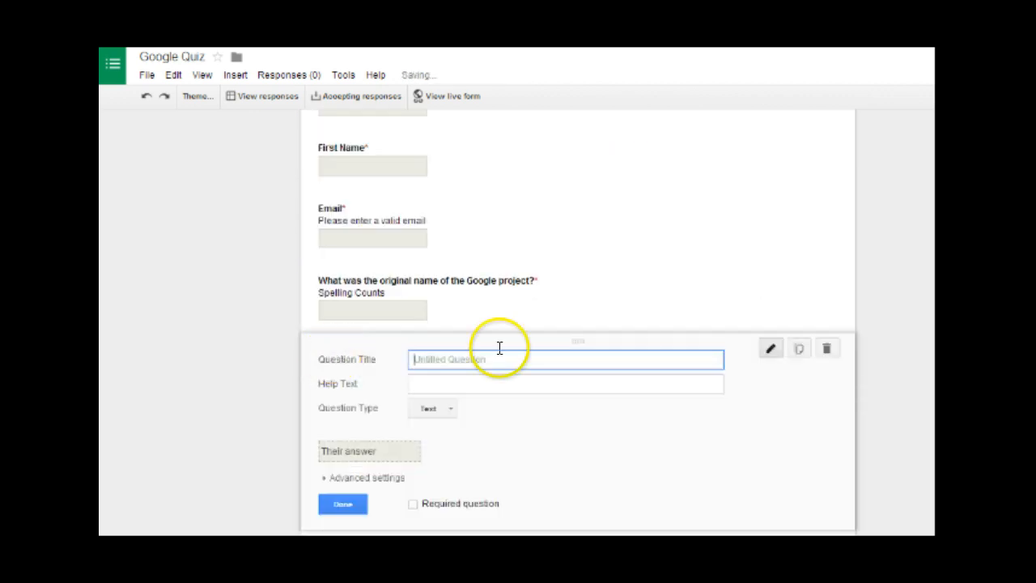
- Paste the Google Logo colours title as a checkbox question with help text 'Check all that apply'
text(Which colors are found in the Google Logo?)
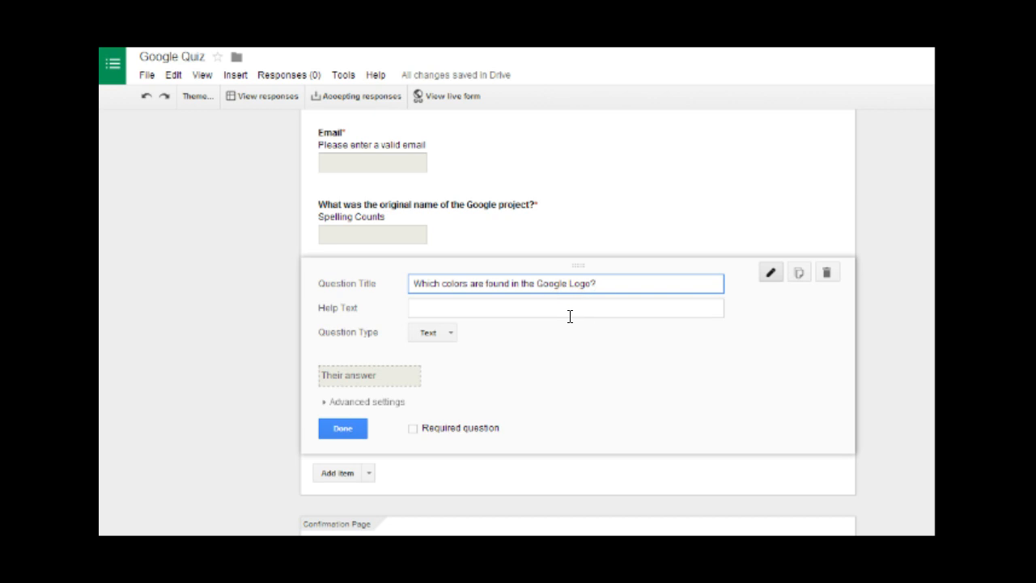
scroll(569, 317, down, 1)
click(558, 304)
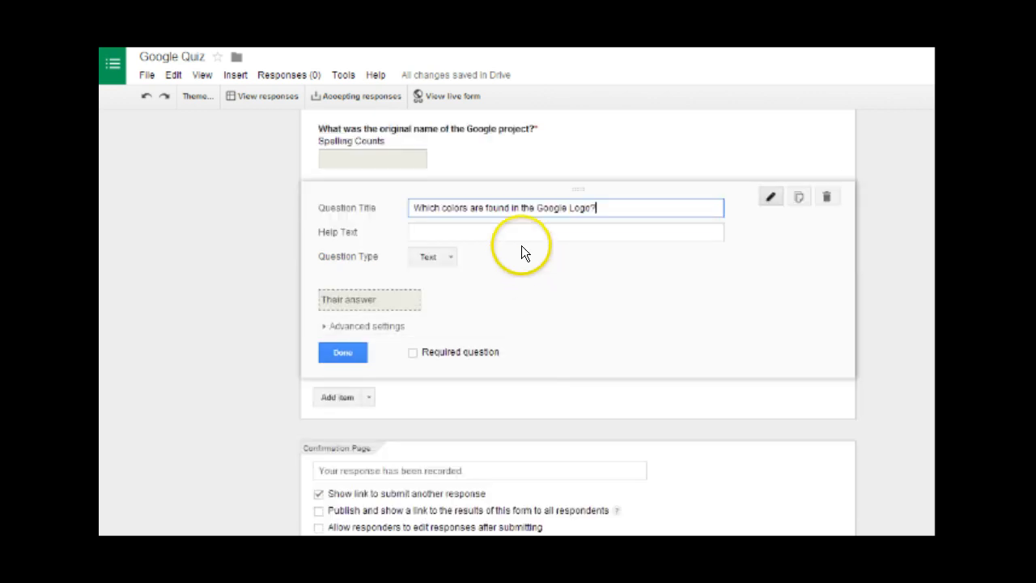
click(451, 257)
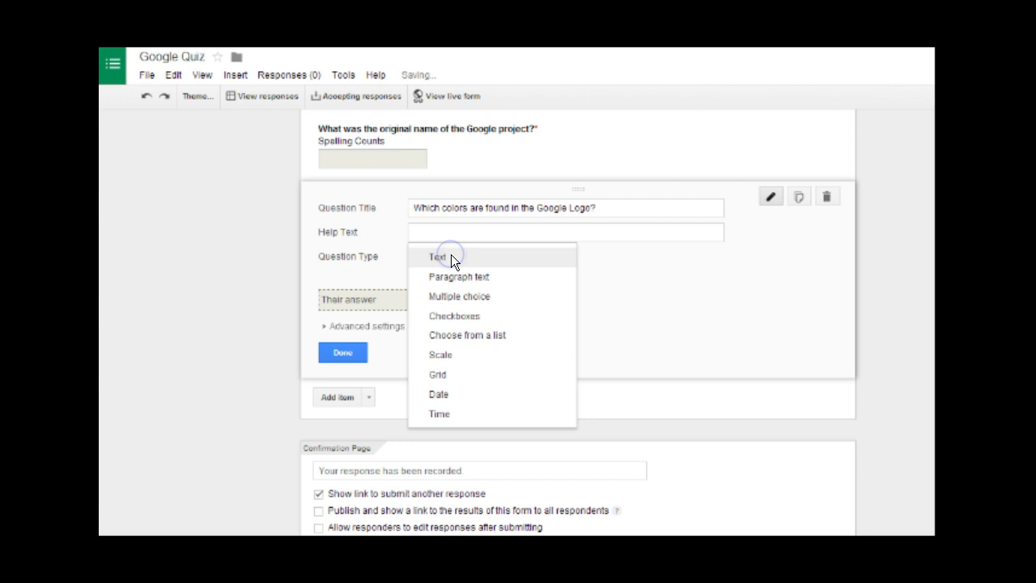
click(459, 316)
click(474, 291)
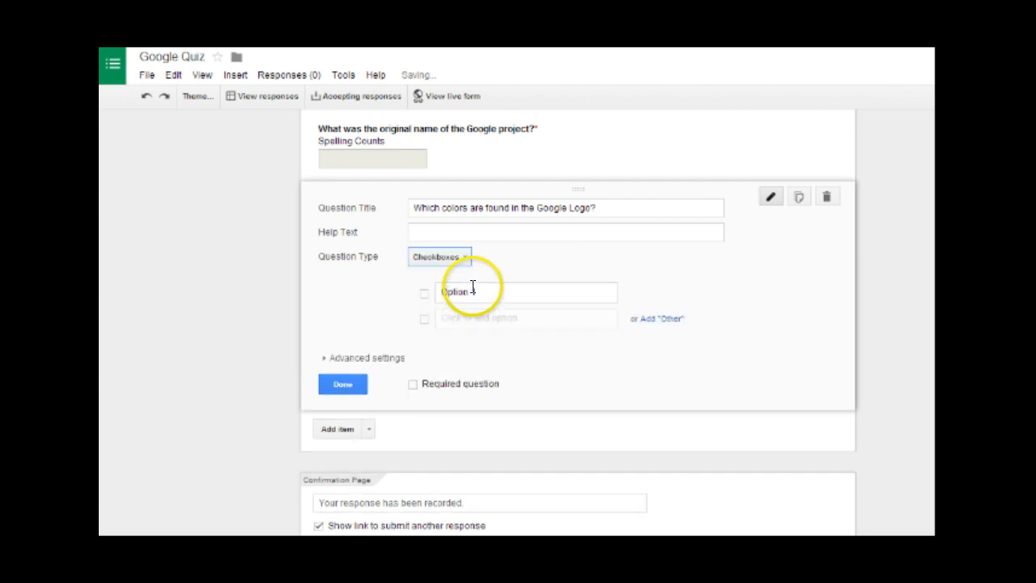
click(478, 232)
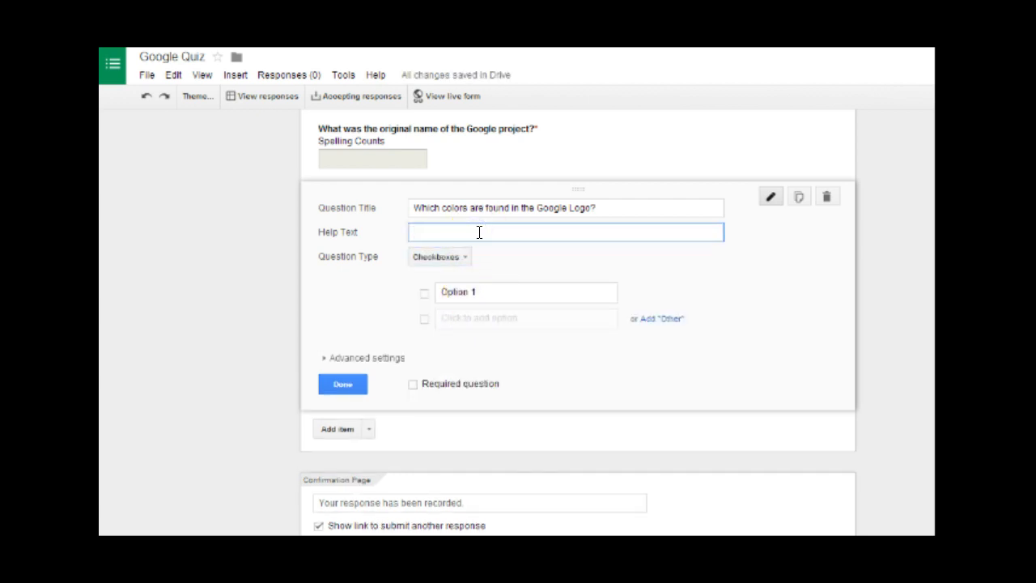
text(Check all that apply)
- Enter the answer options Blue, Red, Yellow, Orange, Green and Purple
click(483, 260)
click(493, 288)
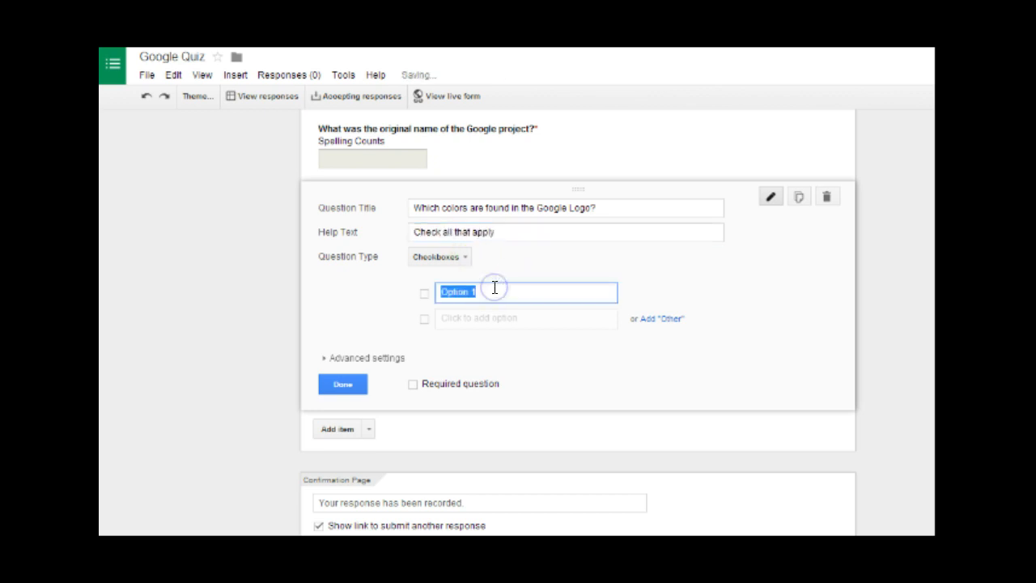
text(Blue)
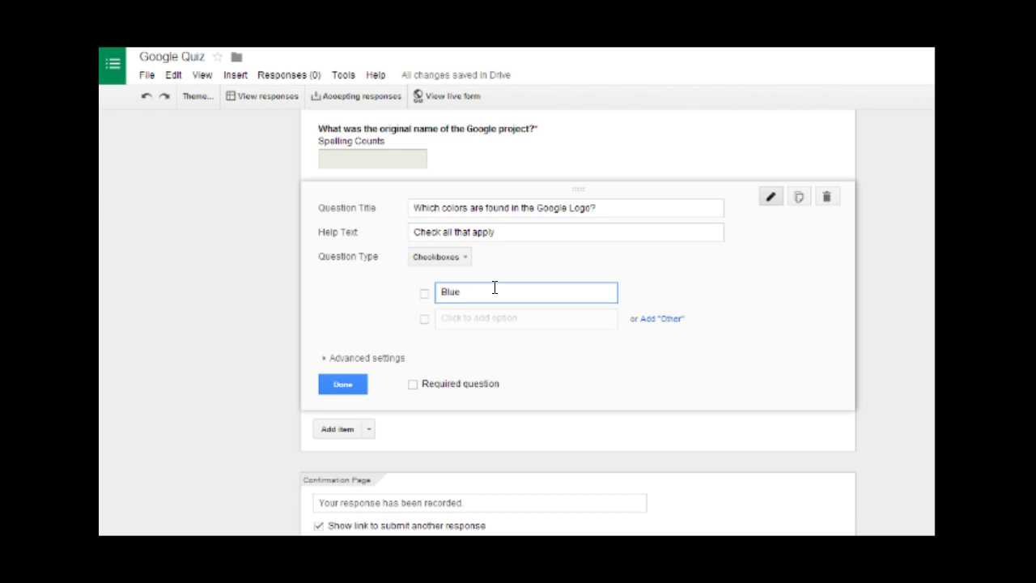
key(Return)
text(Red)
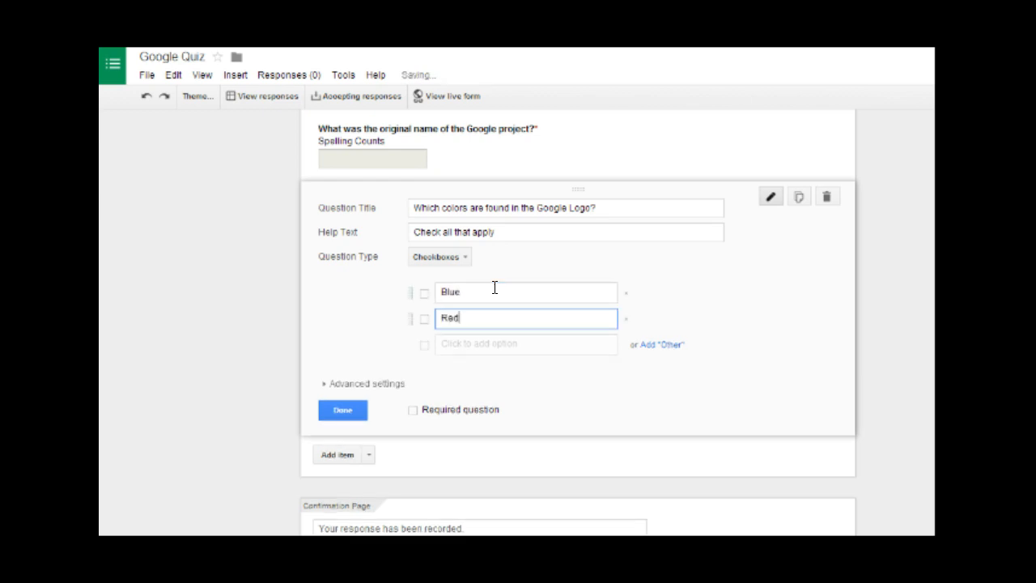
key(Return)
text(Yellow)
key(Return)
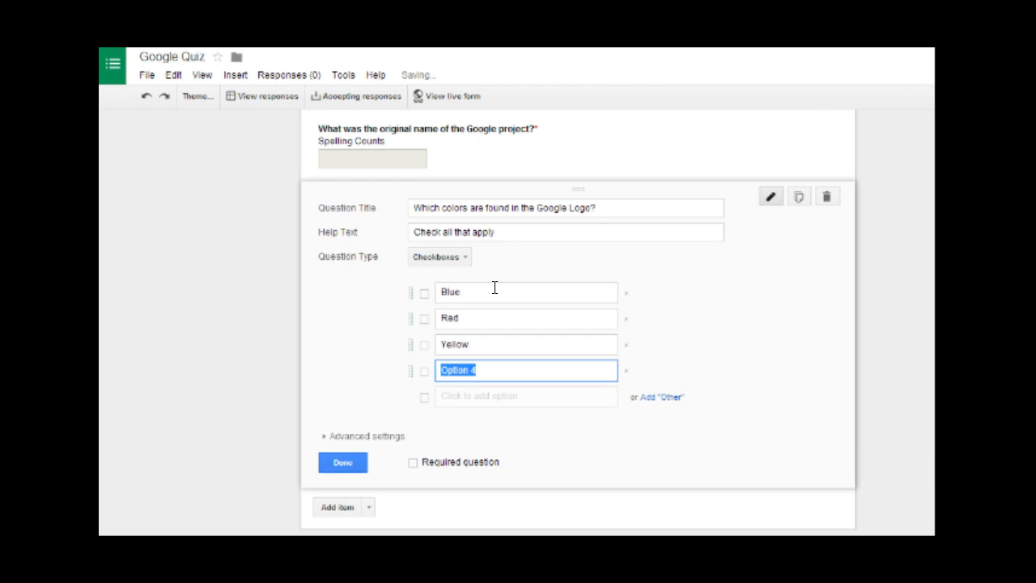
text(Orange)
key(Return)
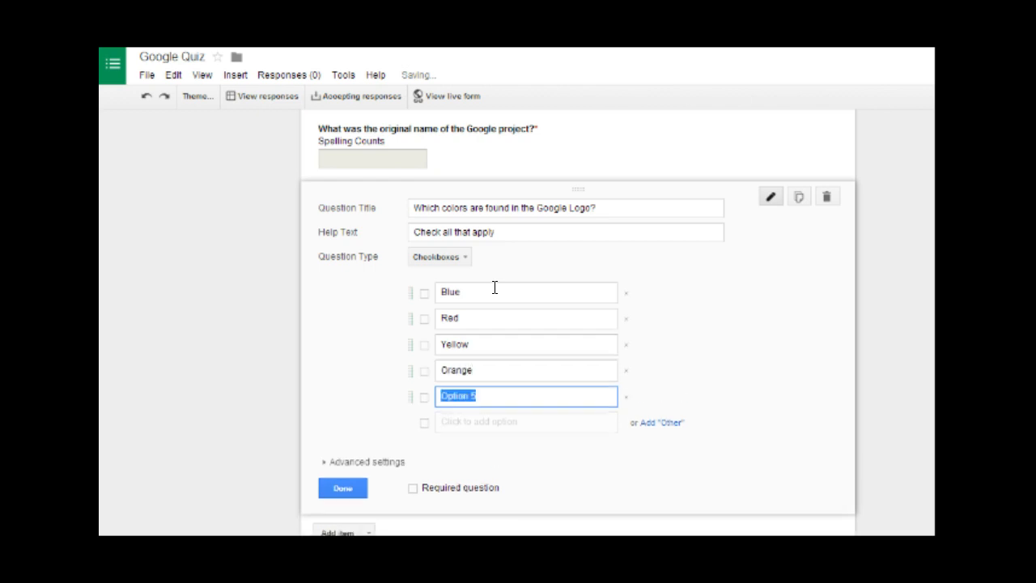
text(Green)
key(Return)
text(Purple)
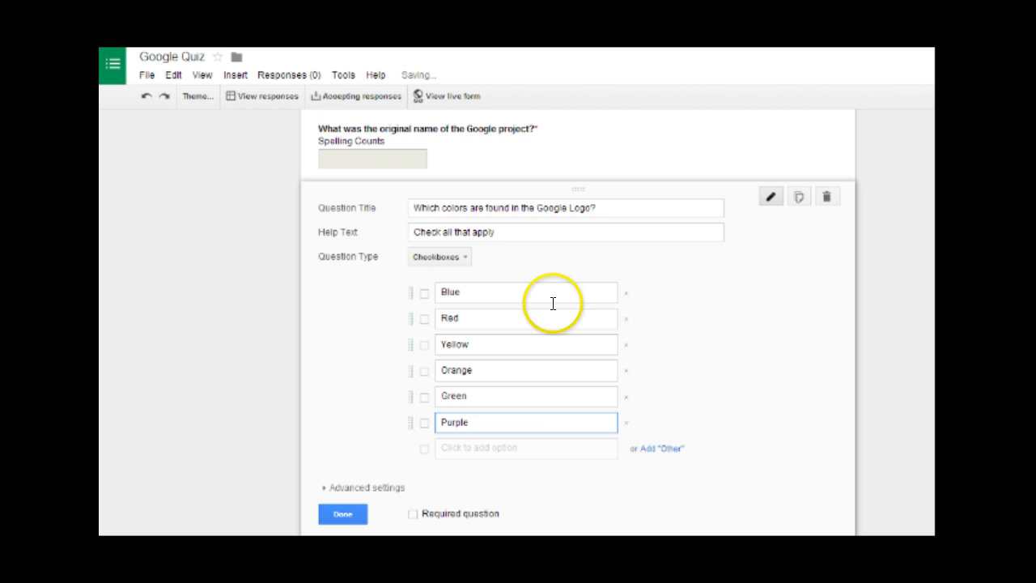
- Make the colours question required, finish it, and add a new question
scroll(676, 425, down, 1)
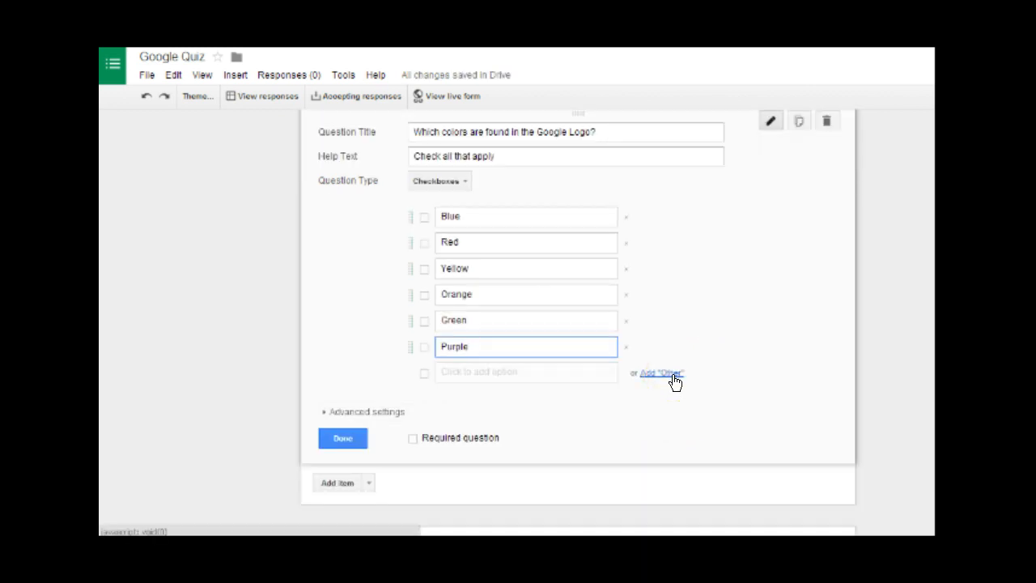
click(370, 413)
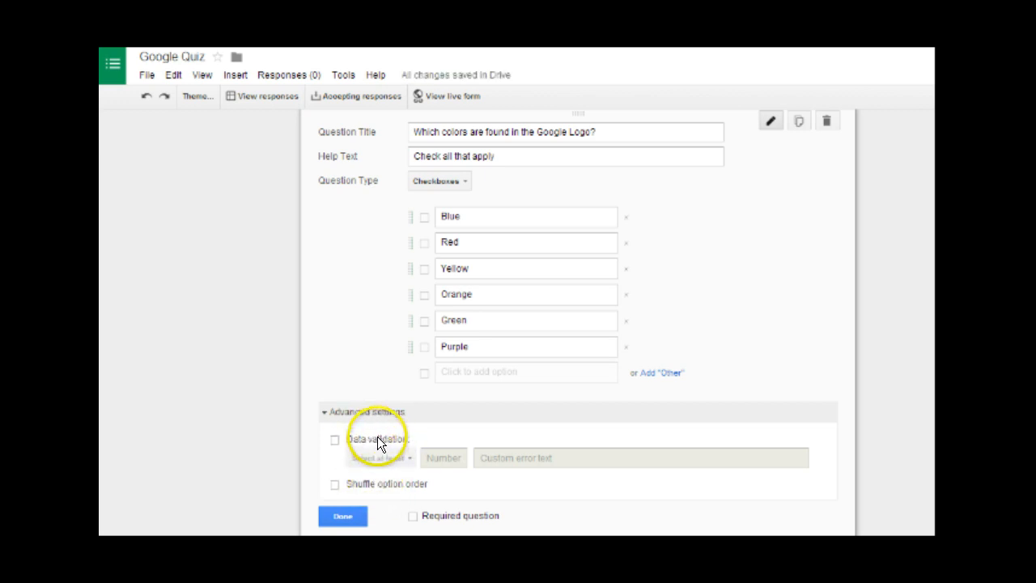
click(360, 412)
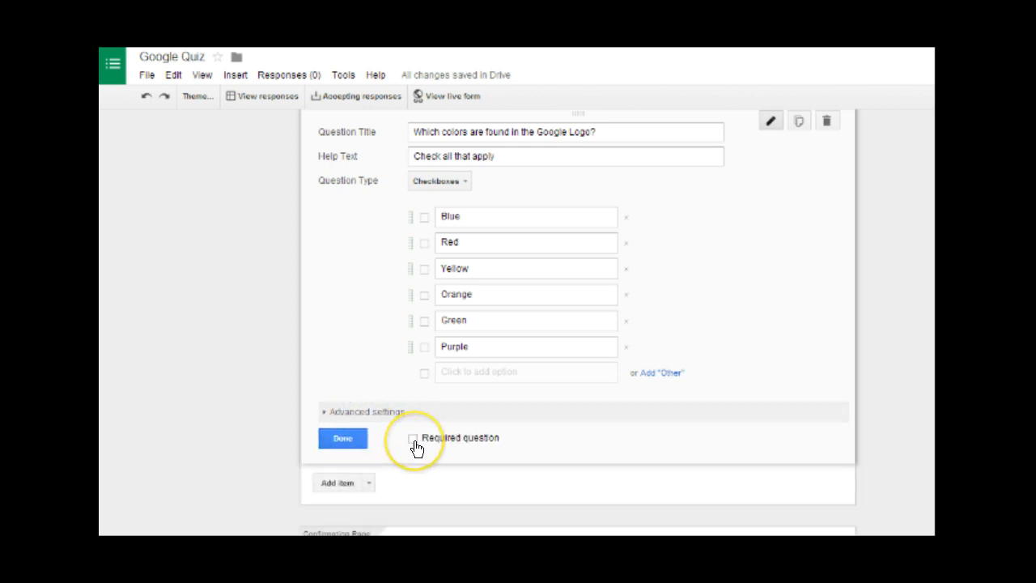
click(414, 440)
click(341, 438)
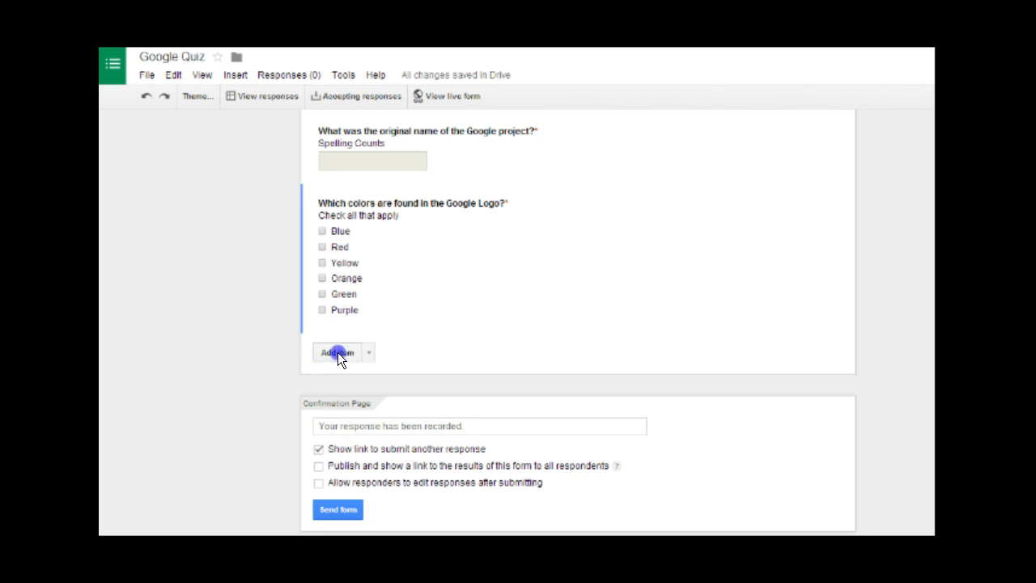
click(337, 352)
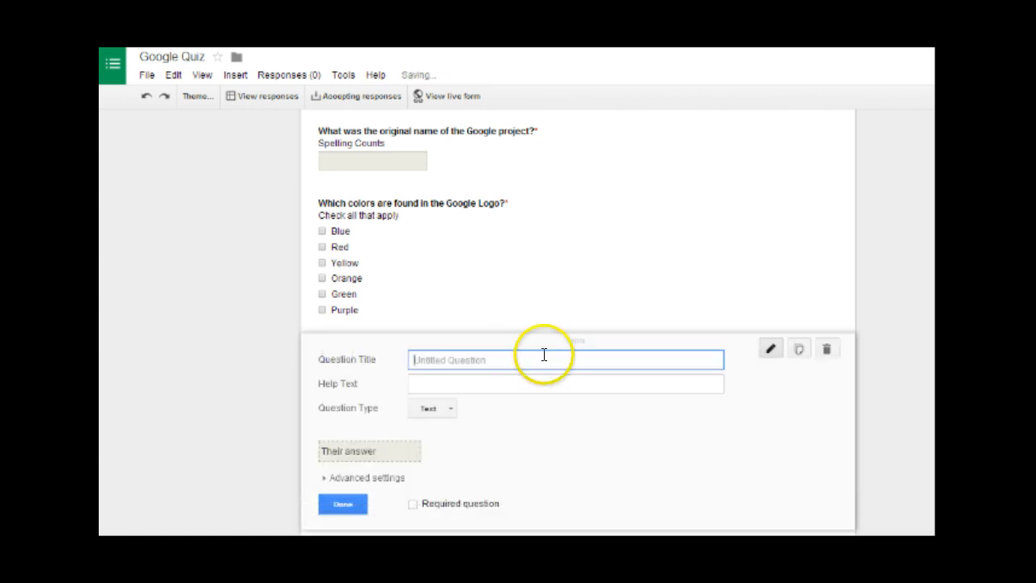
- Paste 'In which month did Google register their domain?' as a choose-from-a-list question
text(In which month did Google register their domain?)
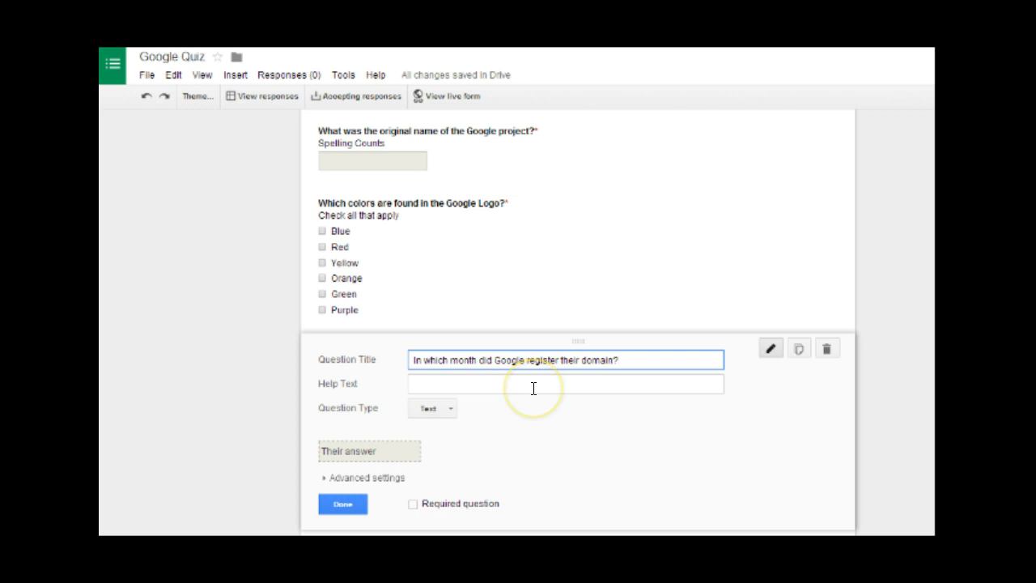
scroll(533, 389, down, 1)
scroll(530, 387, down, 1)
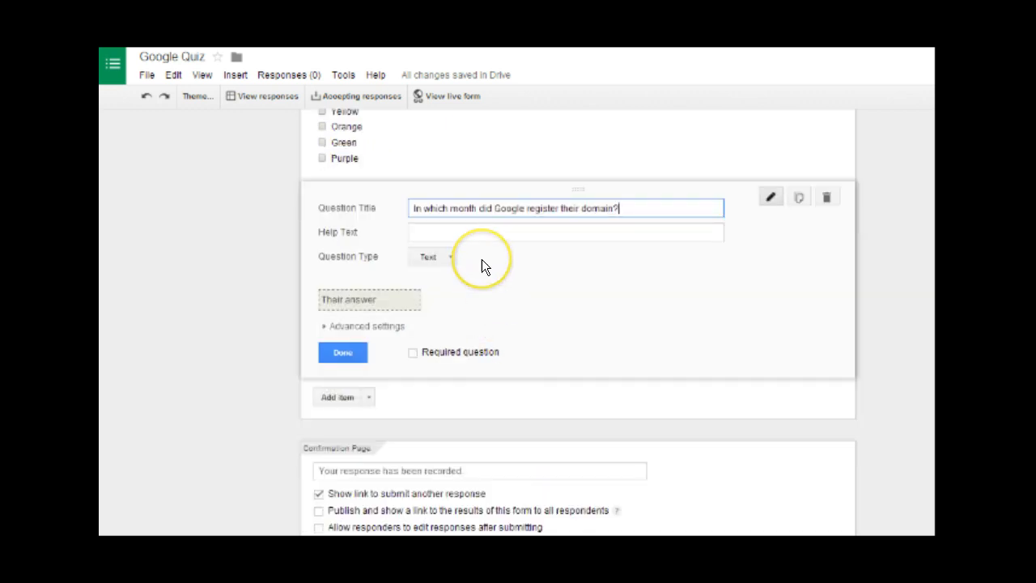
click(451, 258)
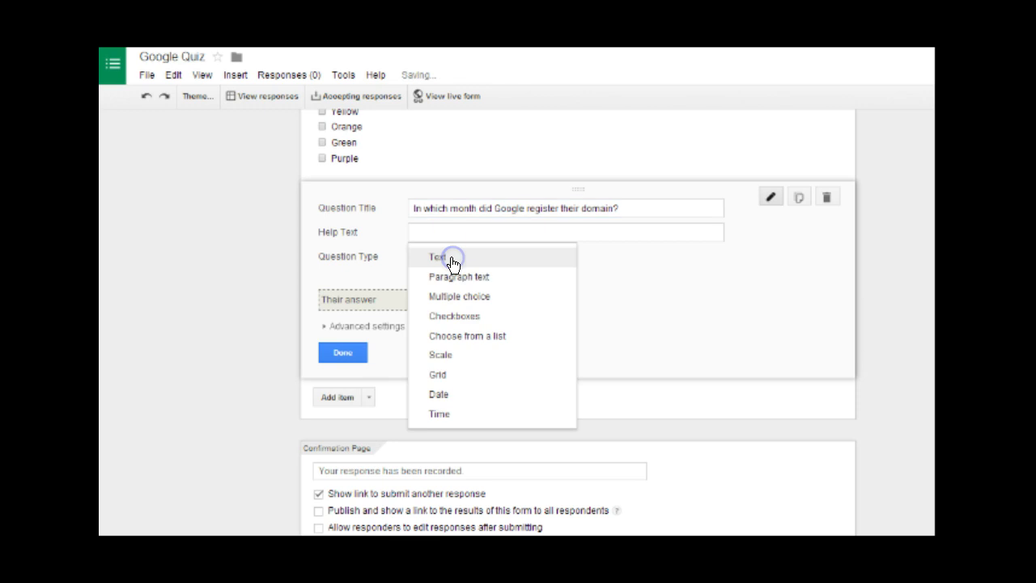
click(493, 337)
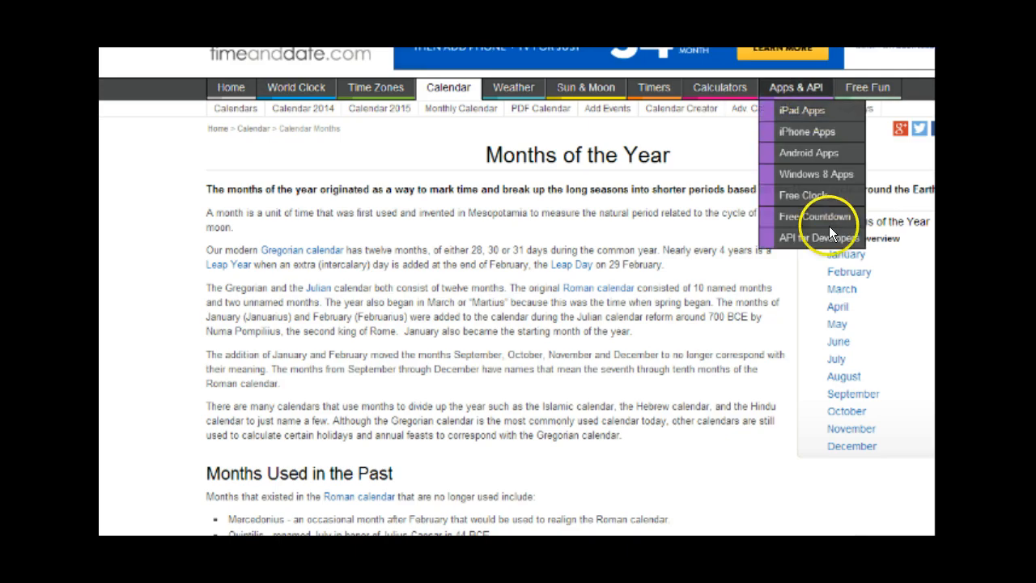
- Copy the January-to-December month names from timeanddate.com and return to the form
mouse_move(824, 254)
mouse_down()
mouse_move(845, 261)
mouse_move(881, 446)
mouse_up()
key(ctrl+c)
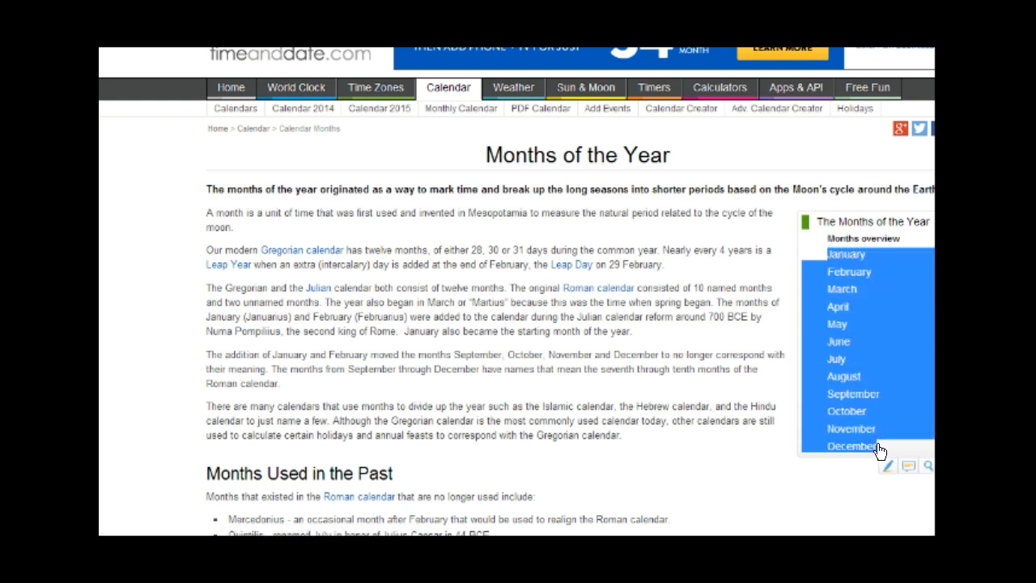
right_click(883, 435)
click(854, 304)
key(ctrl+Tab)
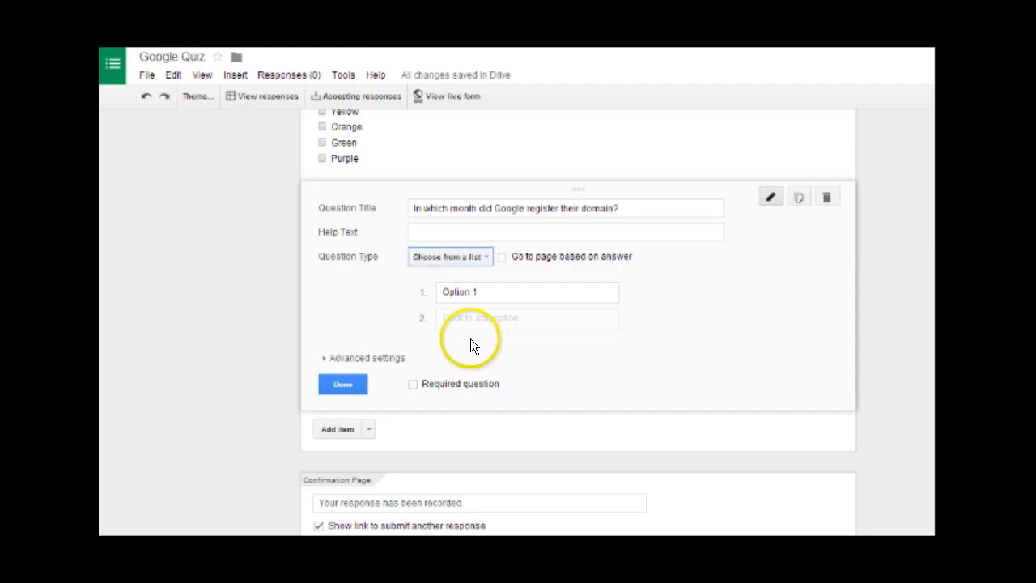
- Paste the twelve months January to December as the list's answer options
click(479, 293)
right_click(480, 292)
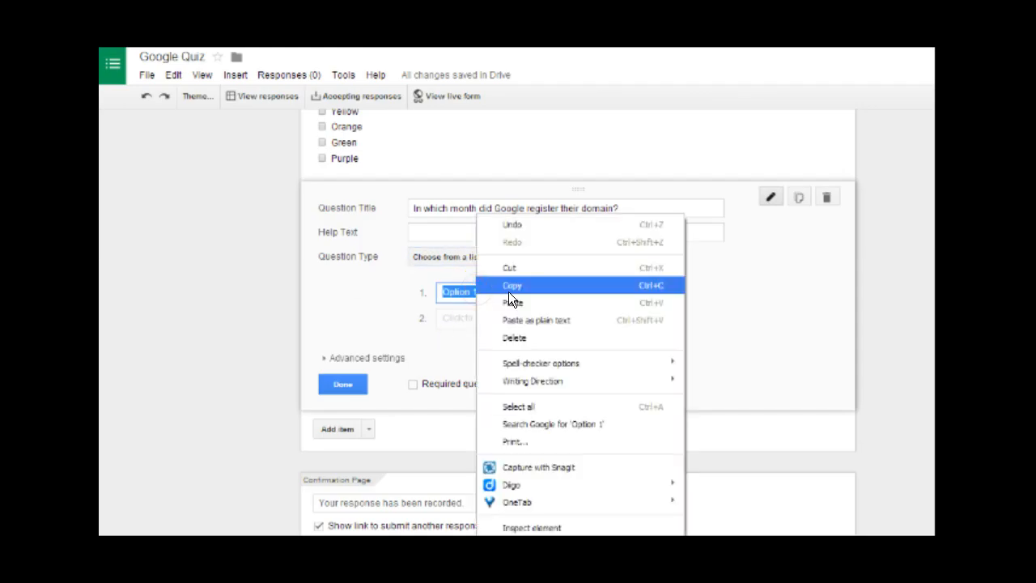
click(567, 302)
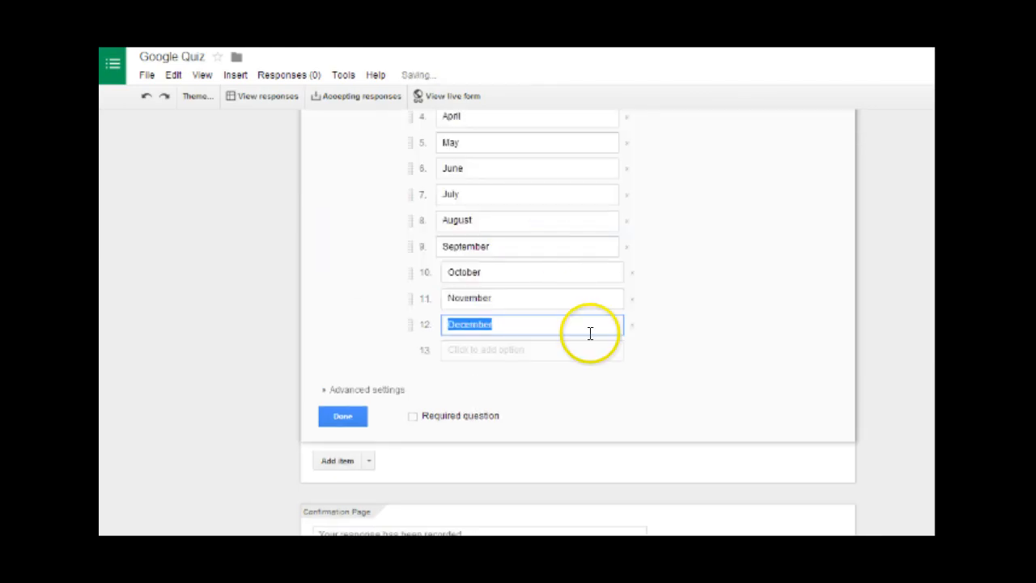
scroll(551, 243, up, 1)
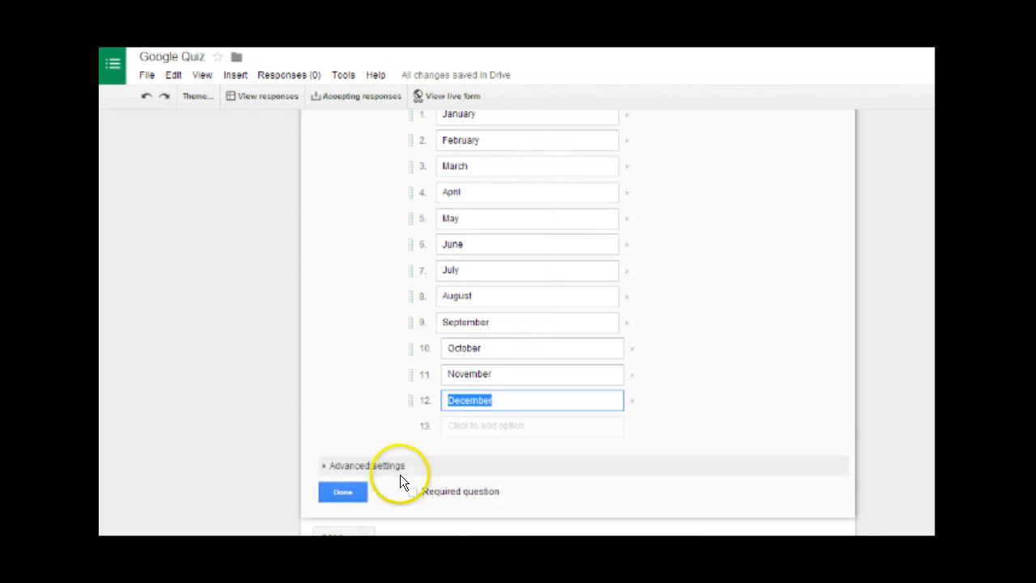
scroll(796, 317, up, 1)
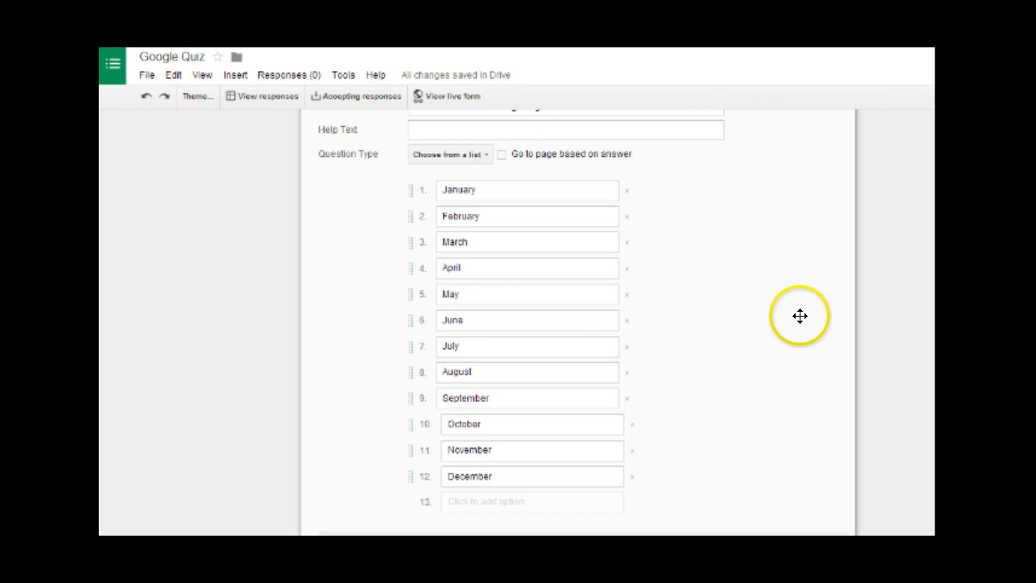
- Make the month question required with page jumps left off, then add a new question
click(502, 155)
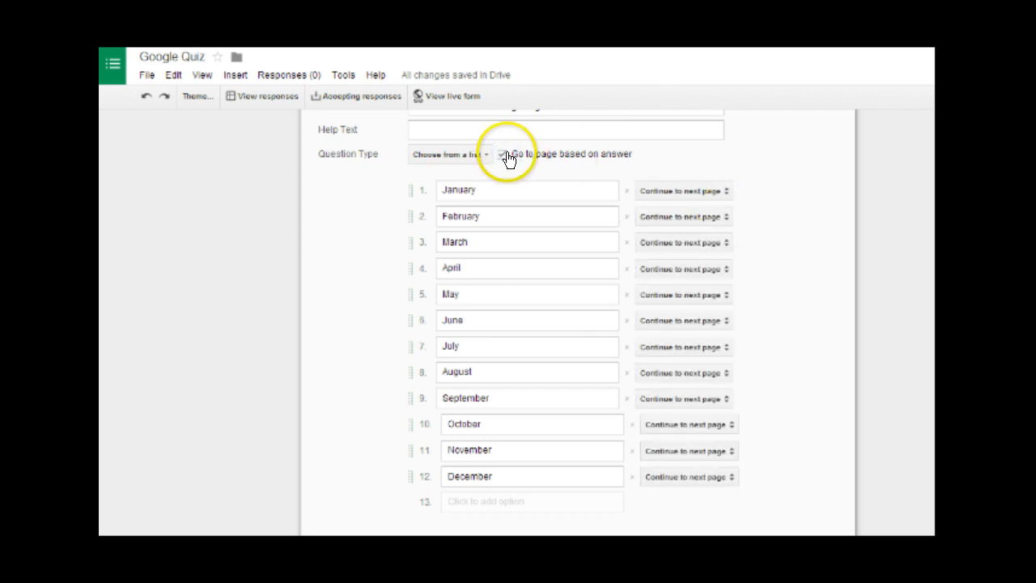
click(506, 156)
scroll(779, 185, down, 2)
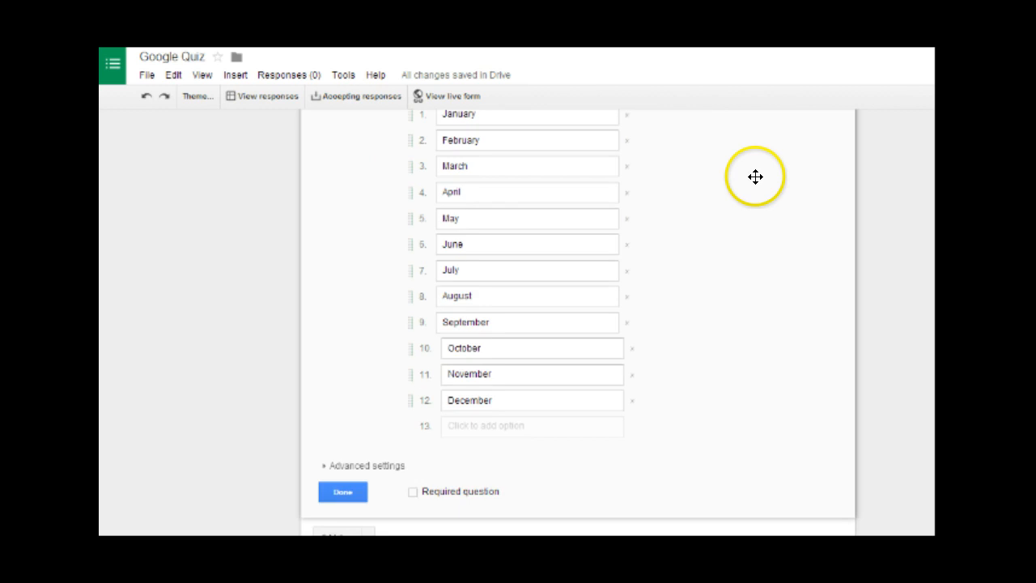
click(386, 389)
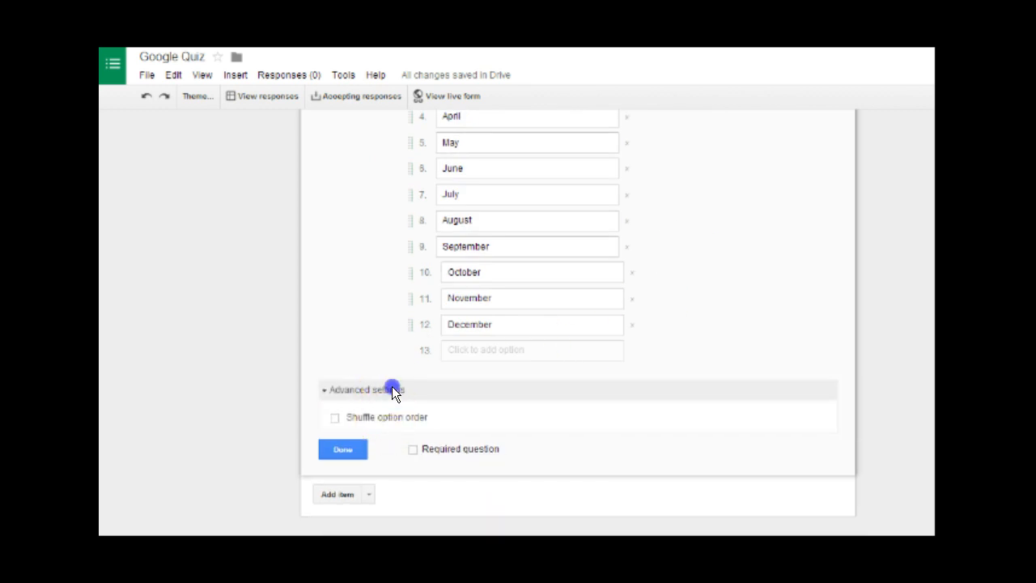
click(392, 388)
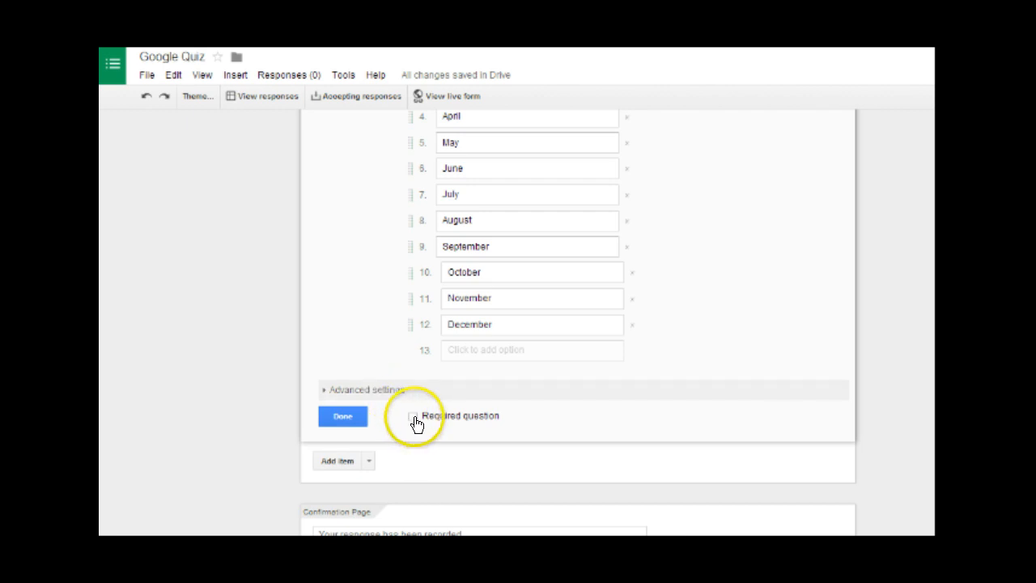
click(414, 417)
click(358, 416)
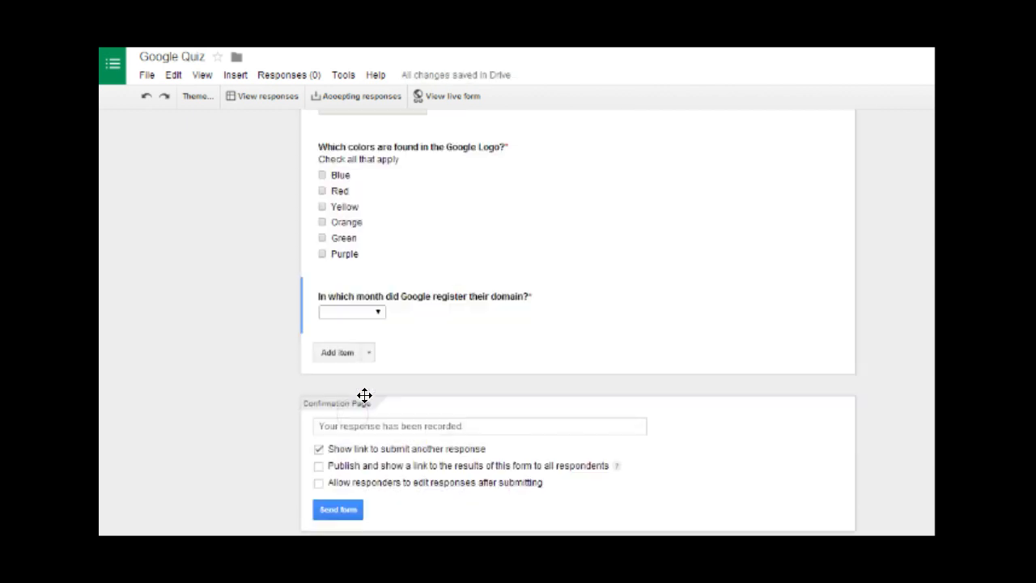
click(338, 358)
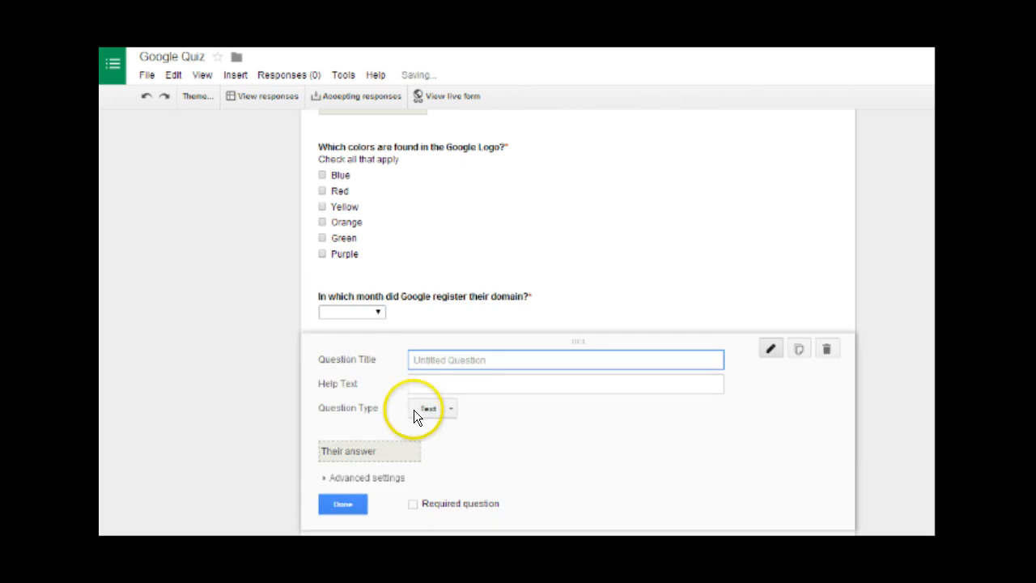
- Make the new question multiple choice with options Science Fair Project and Thesis
scroll(414, 410, down, 1)
click(450, 330)
click(474, 374)
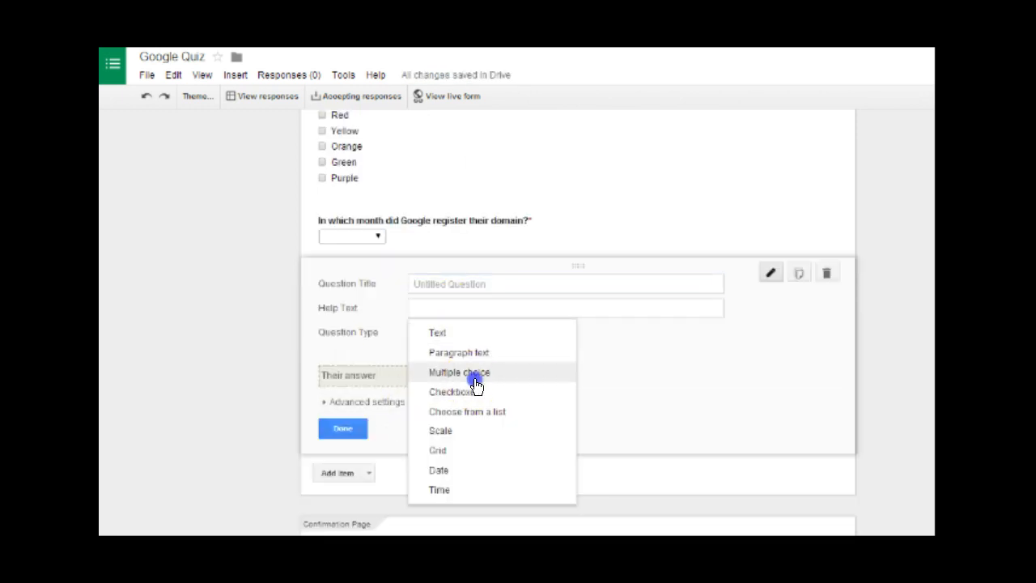
click(450, 285)
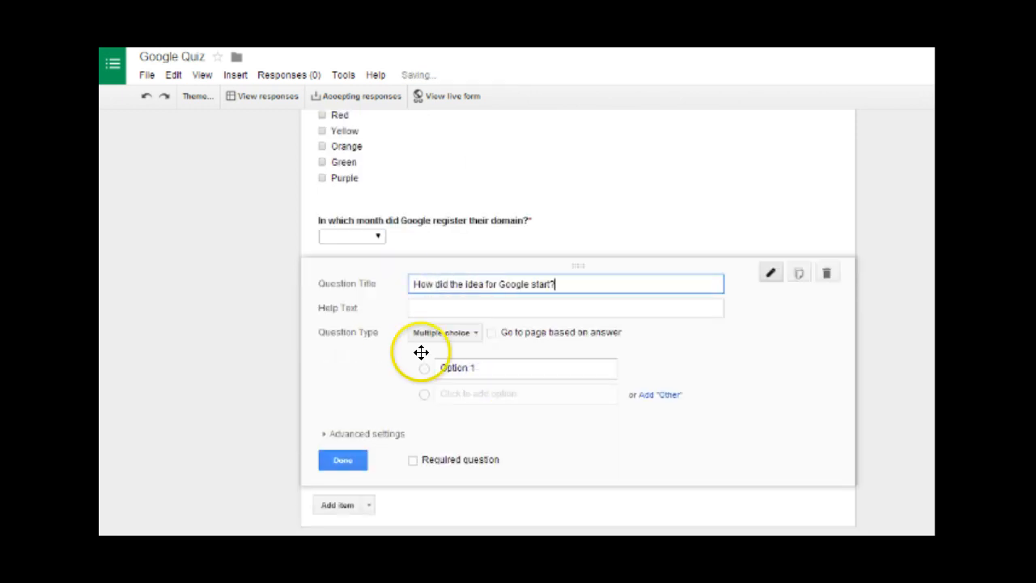
click(366, 392)
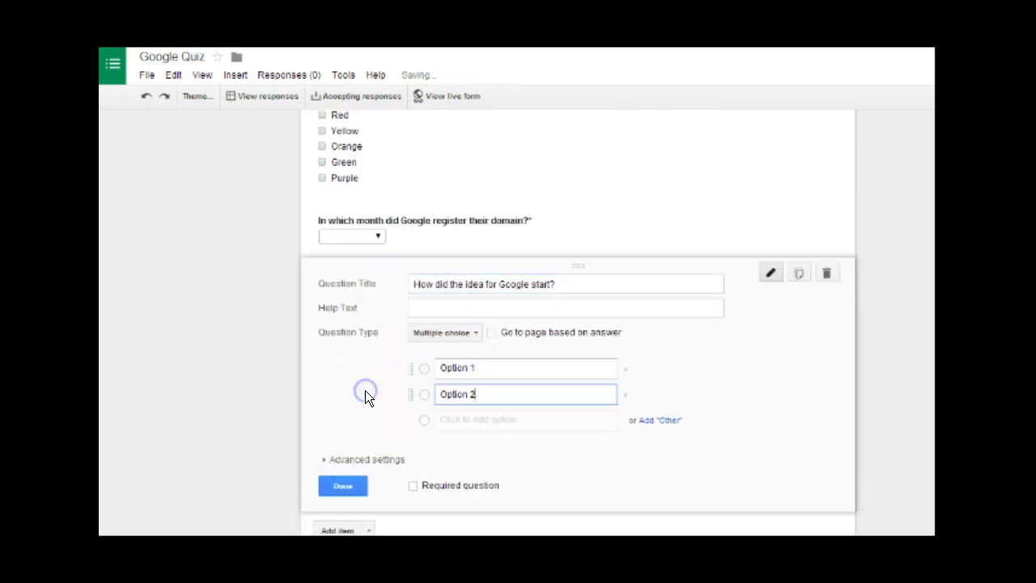
click(527, 366)
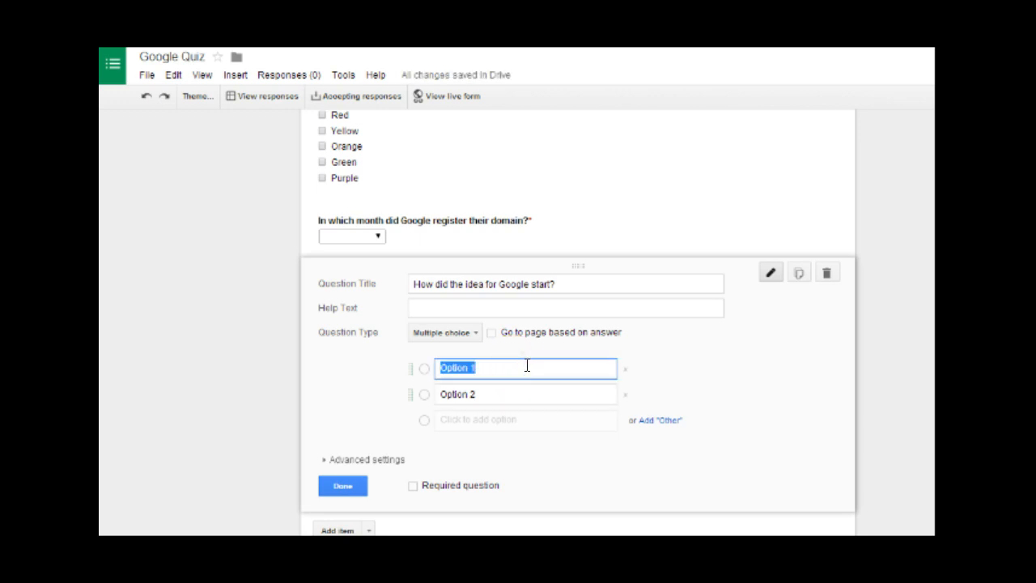
text(Science Fair Project)
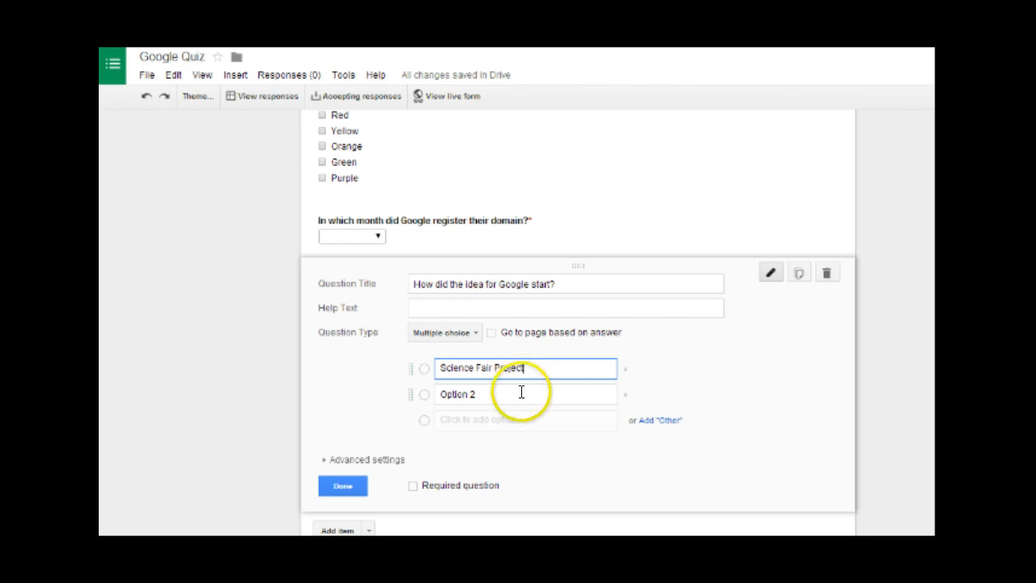
click(520, 391)
text(Thesis)
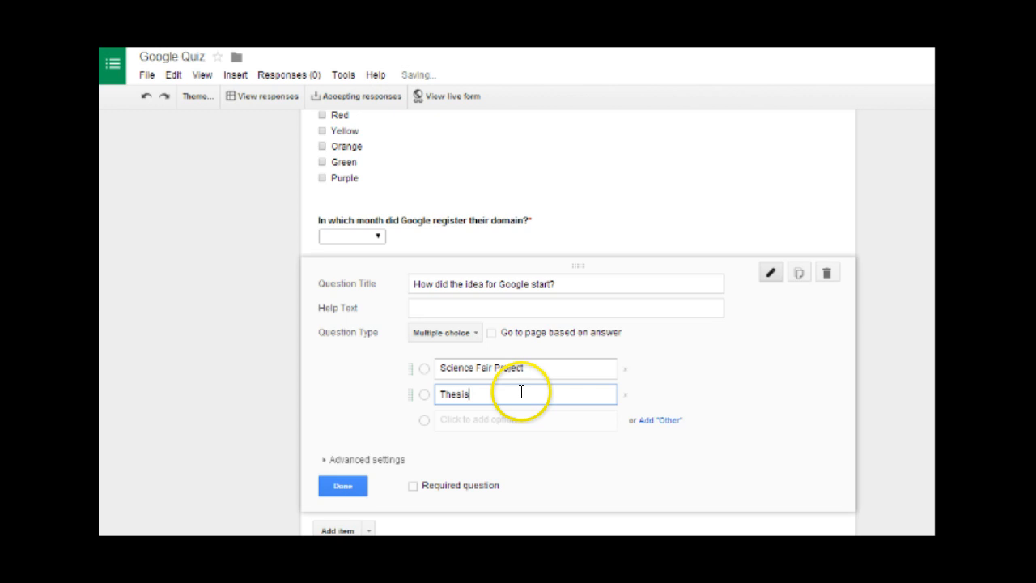
- Add the answer options Bet and Boredom
click(518, 419)
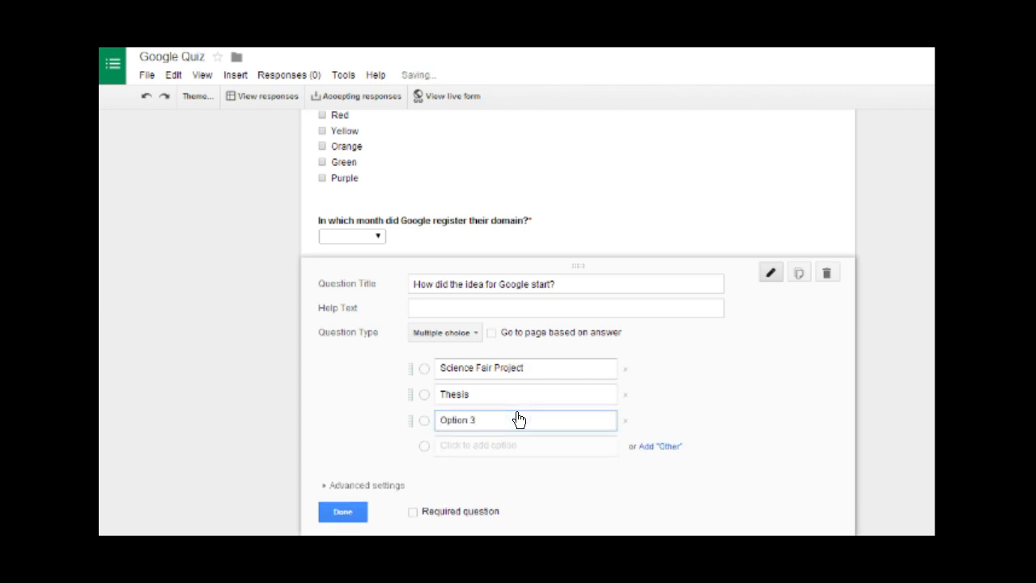
drag(518, 419, 345, 426)
text(Bef)
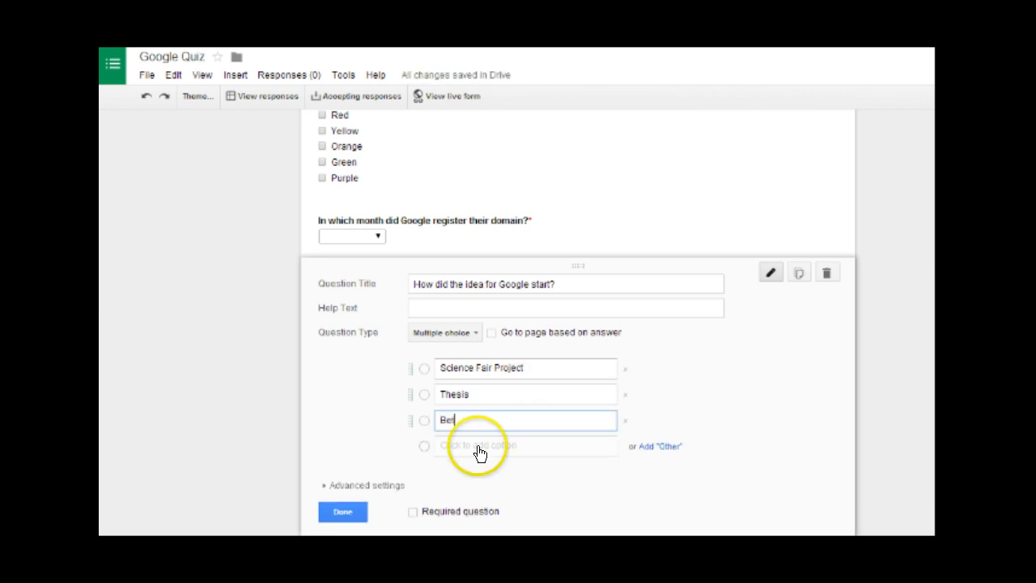
scroll(476, 365, down, 2)
click(479, 294)
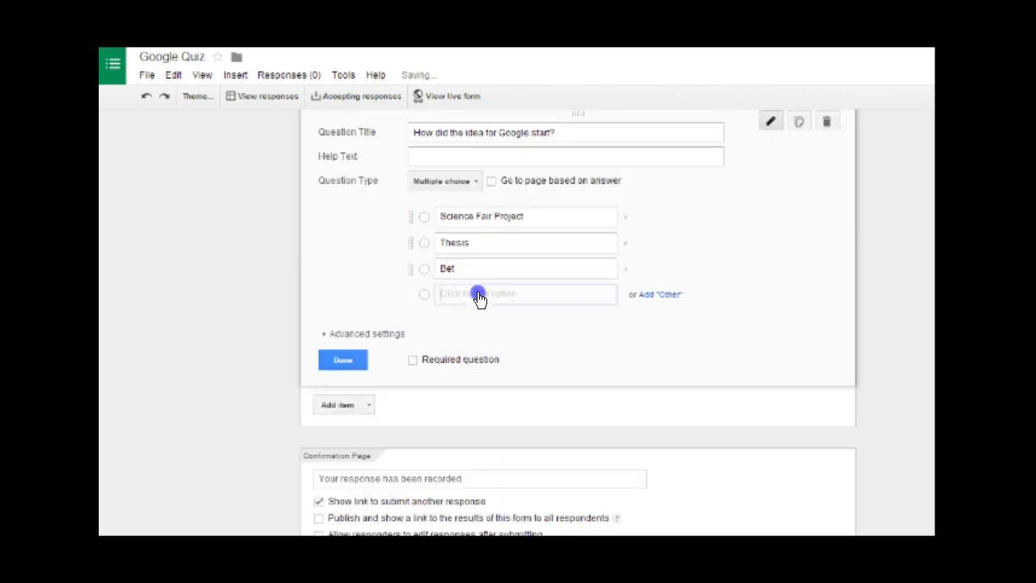
drag(492, 309, 270, 290)
text(Bo)
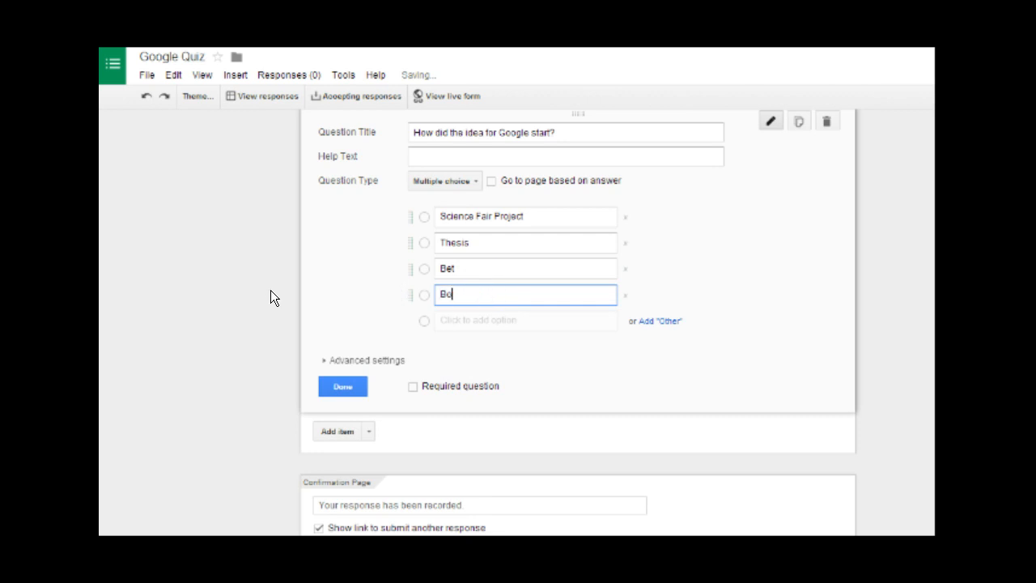
text(redom)
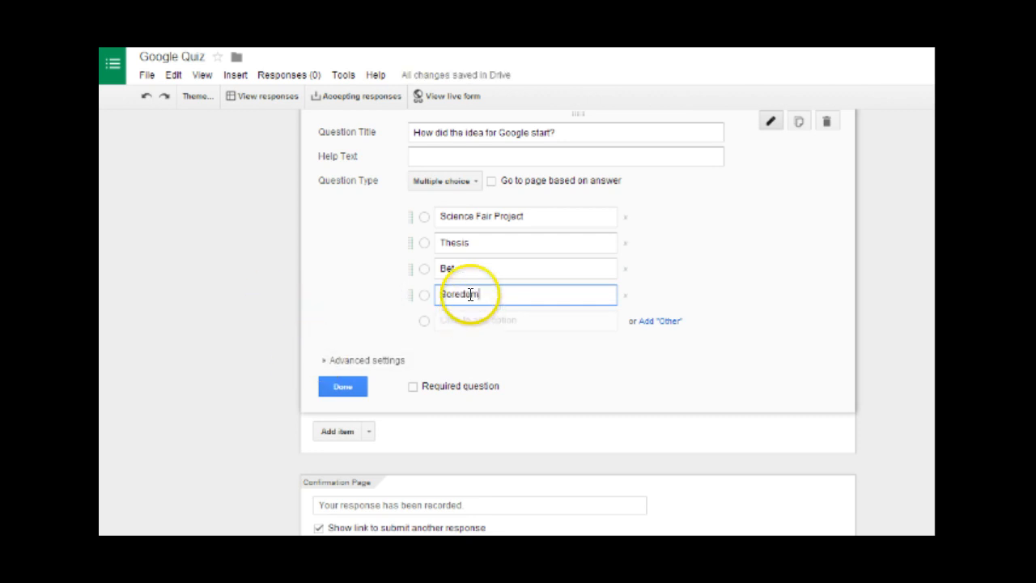
- Set the Google start question to shuffle its option order and be required, then finish editing it
click(491, 181)
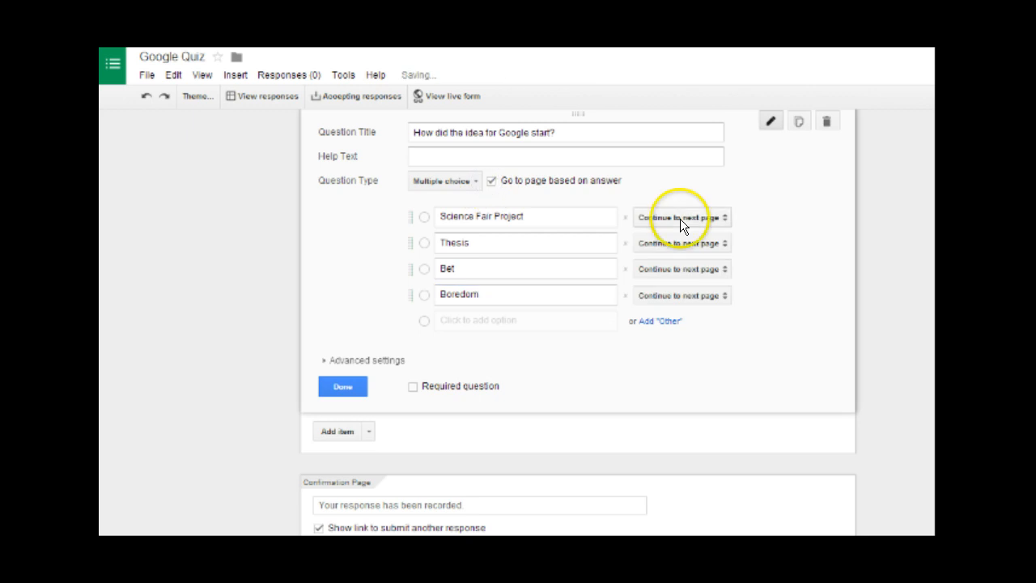
click(492, 181)
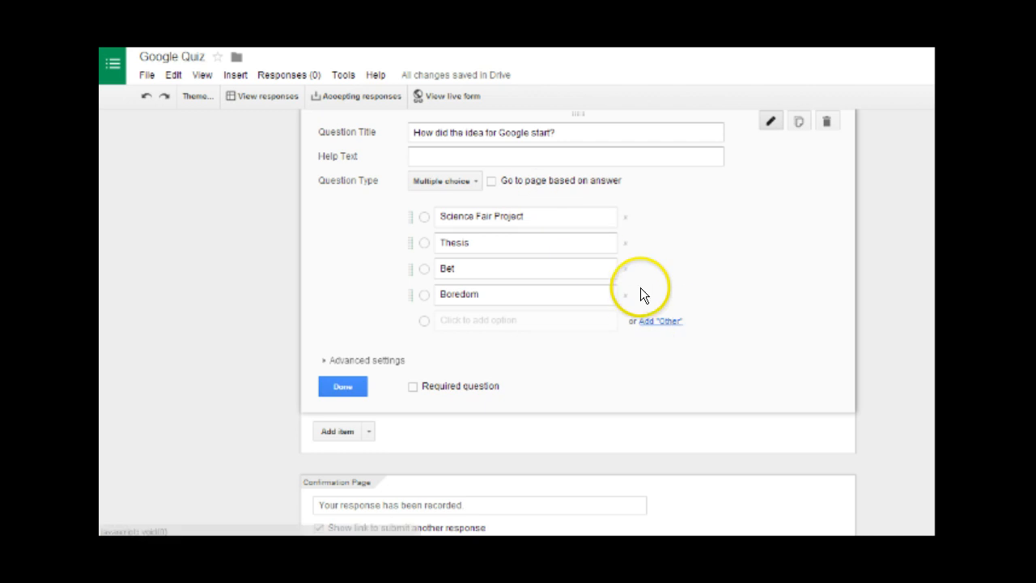
click(390, 361)
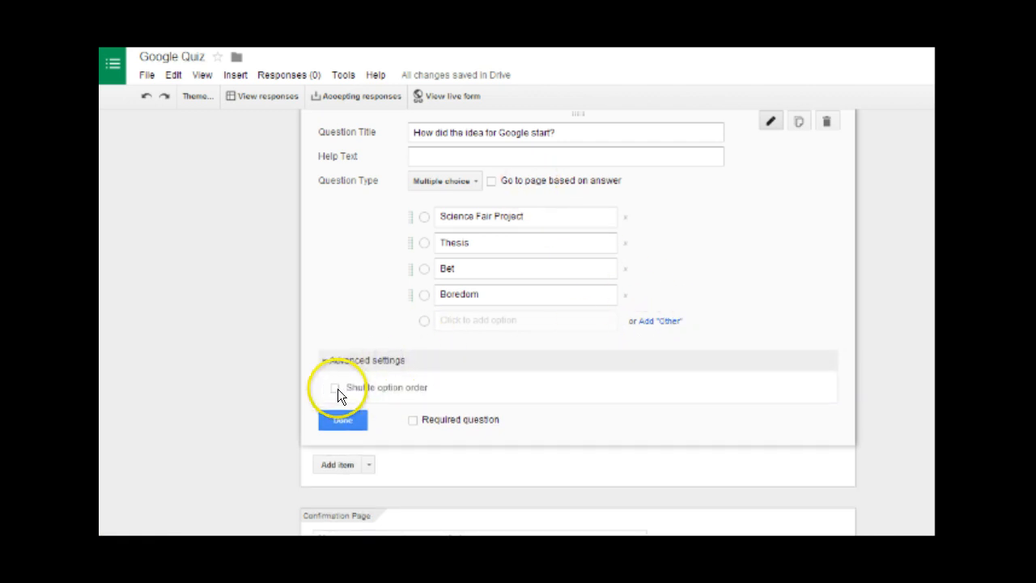
click(337, 389)
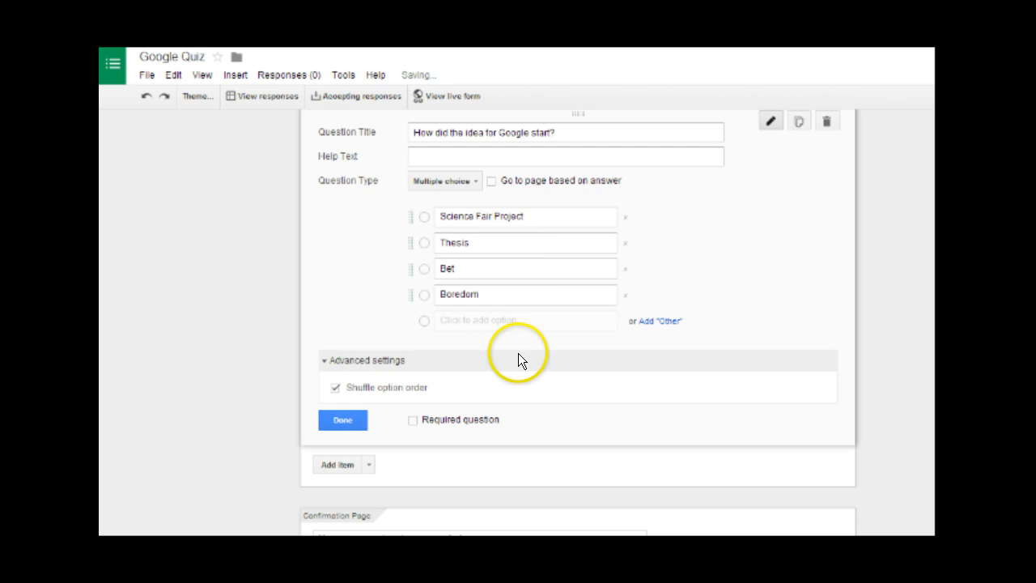
click(518, 302)
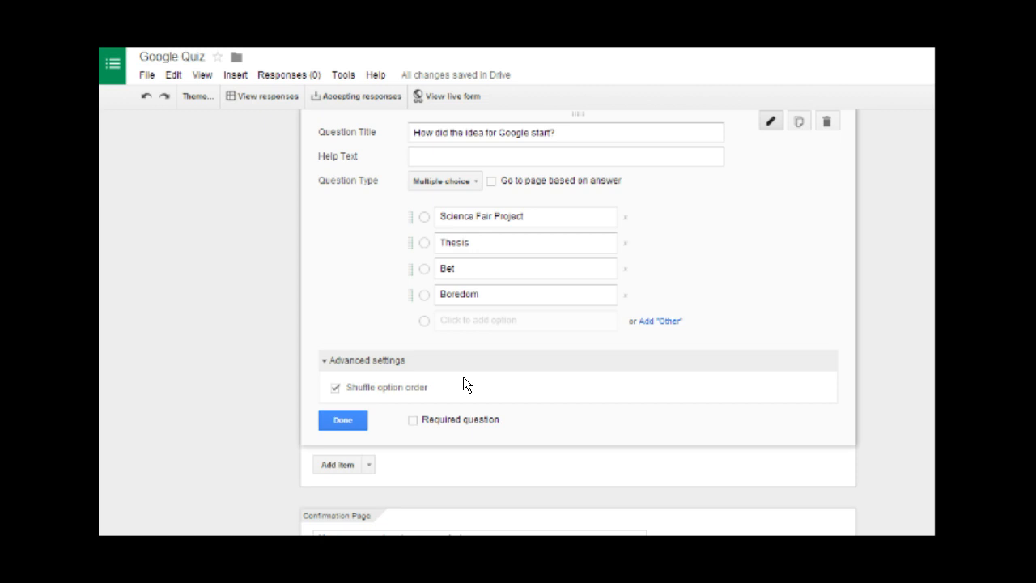
click(414, 419)
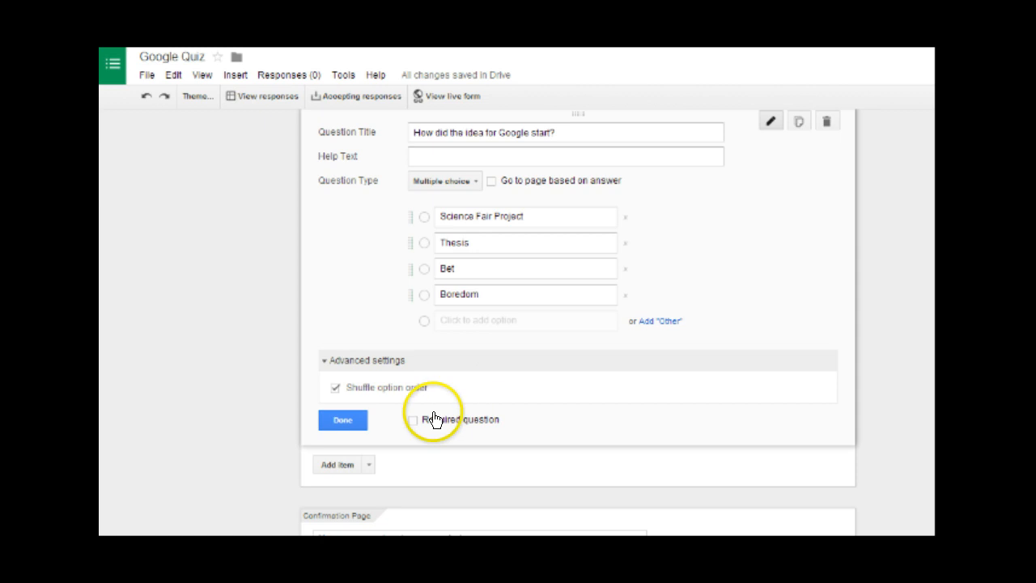
click(343, 420)
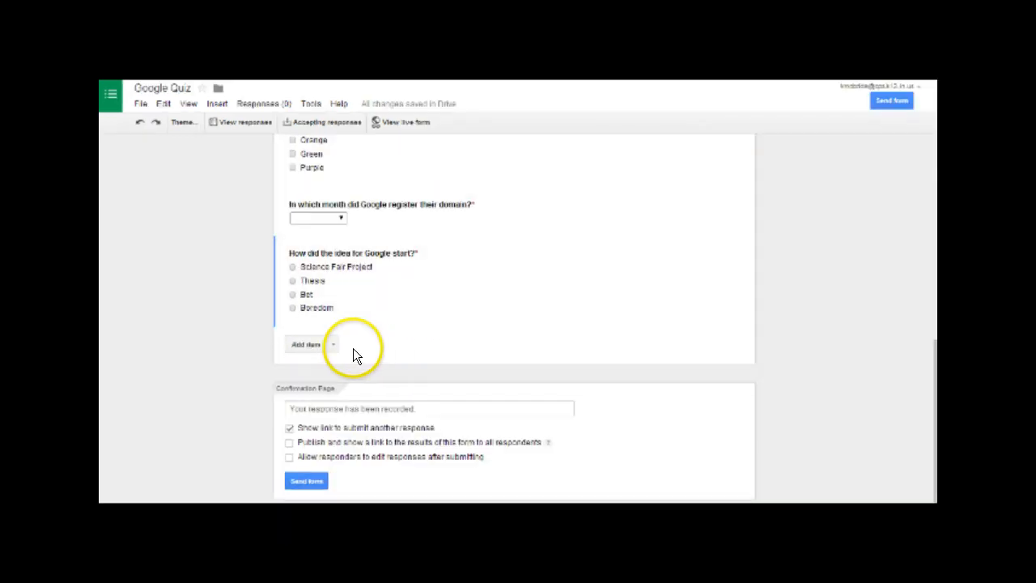
- Replace the confirmation message with 'Congratulations! You have finished the Google Quiz', allowing another response
click(333, 346)
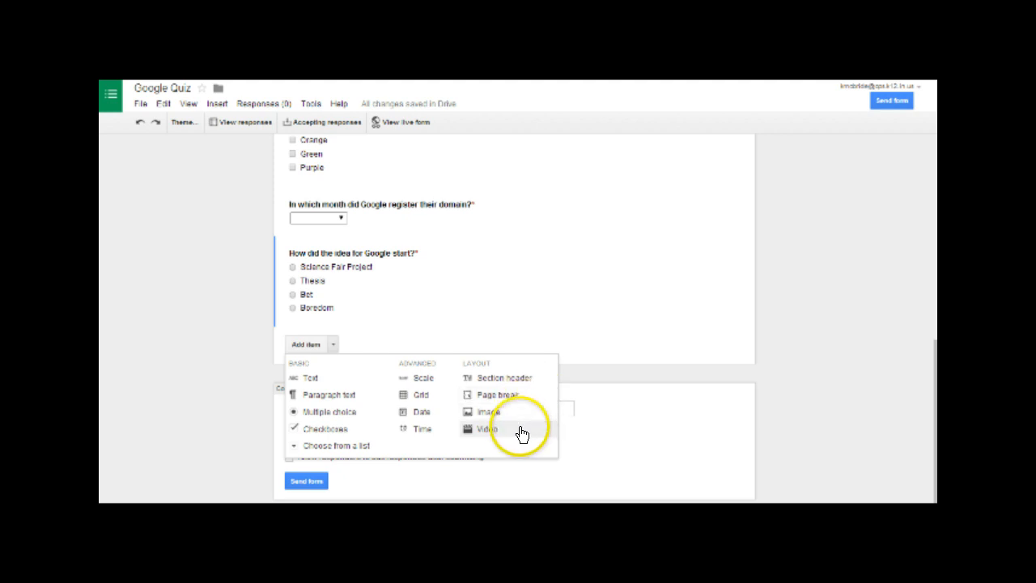
click(810, 357)
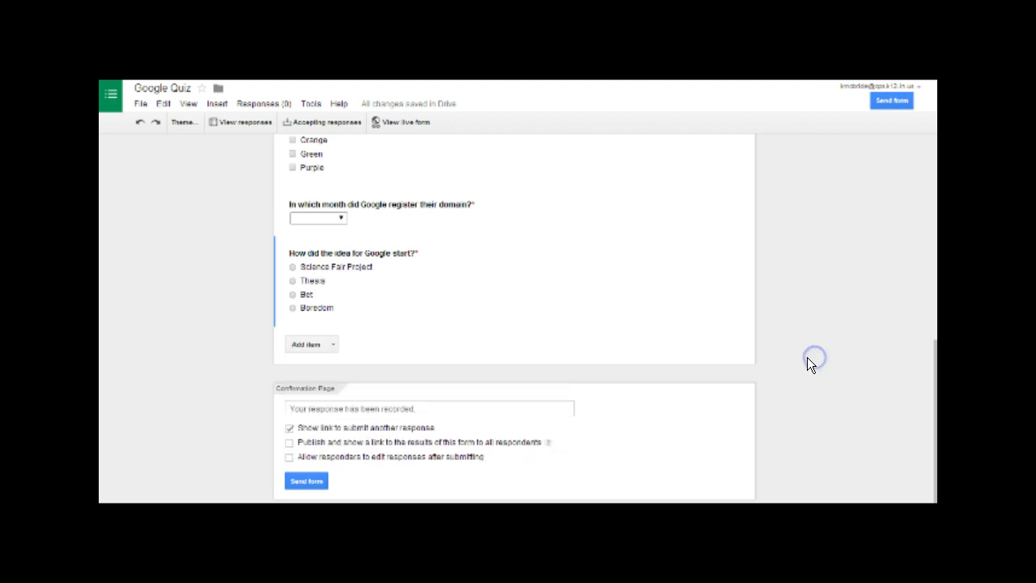
click(446, 411)
drag(470, 407, 170, 417)
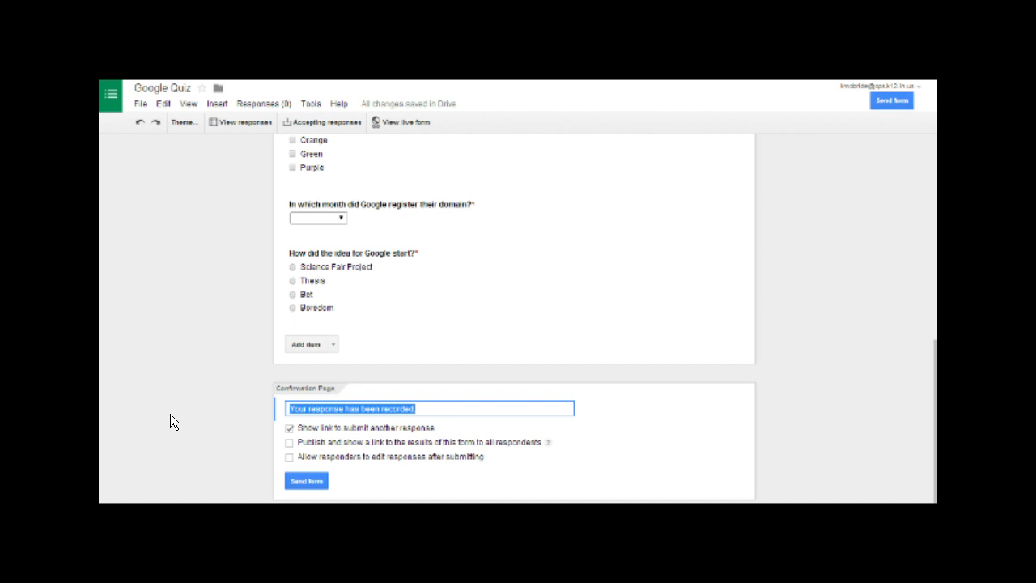
text(Congrat)
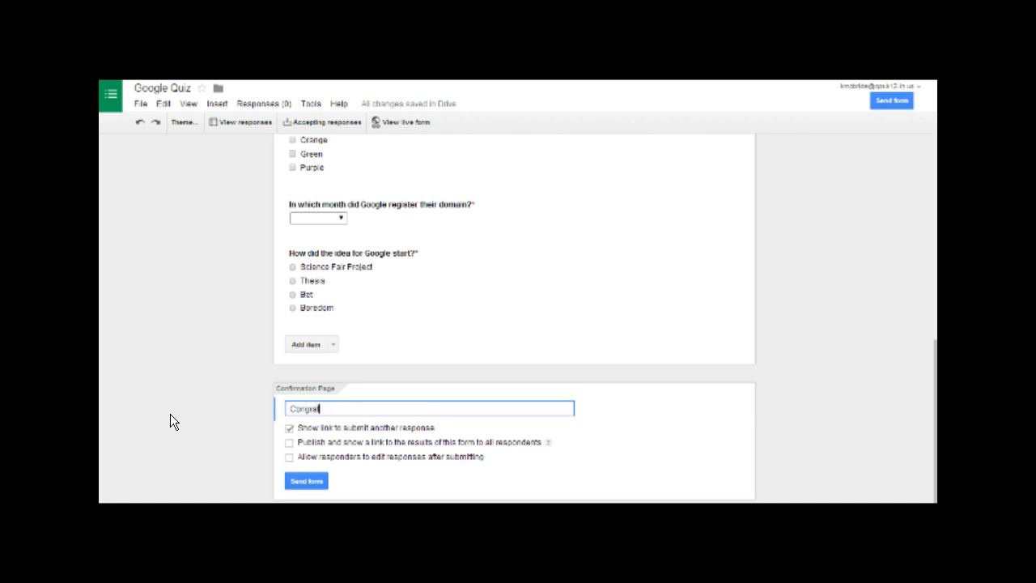
text(ulations! You have finished th)
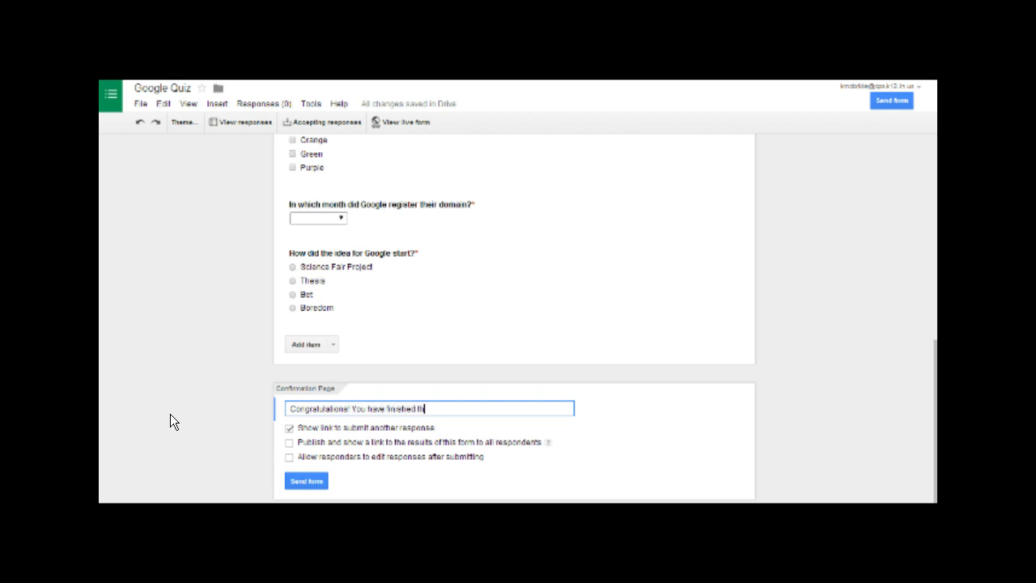
text(e Google Quiz.)
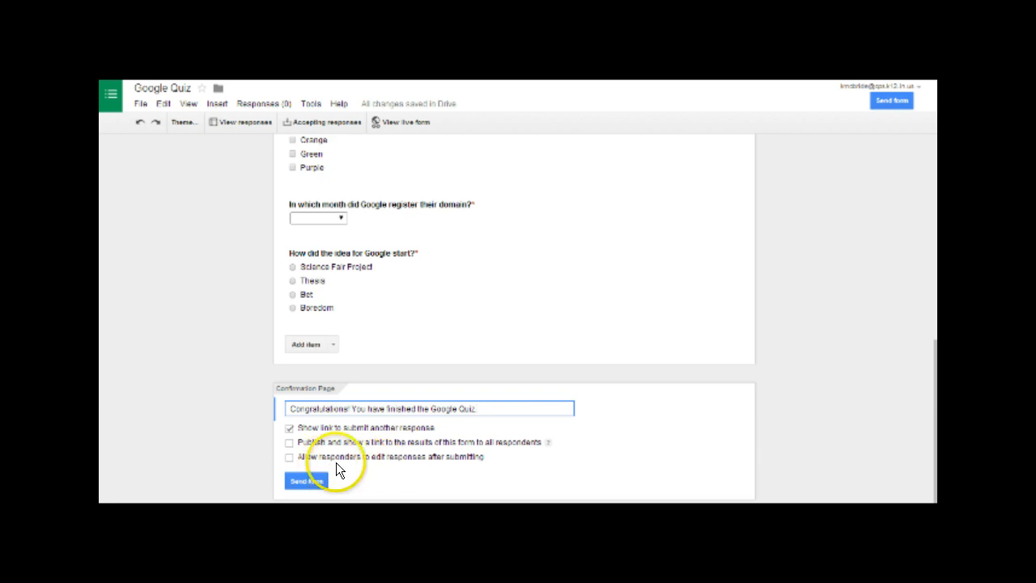
click(289, 428)
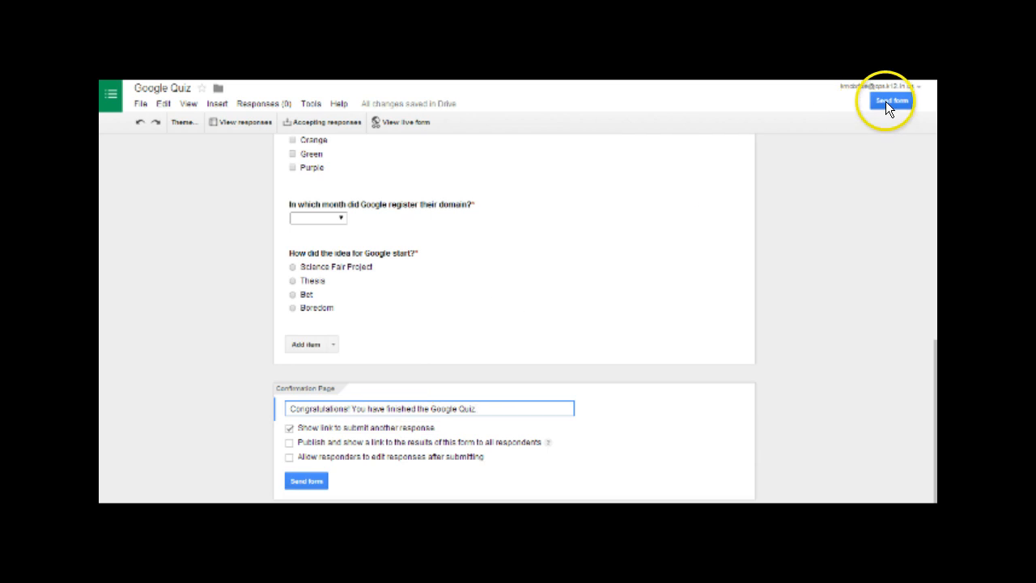
- Open the Send form options and select the quiz's shareable link
click(307, 481)
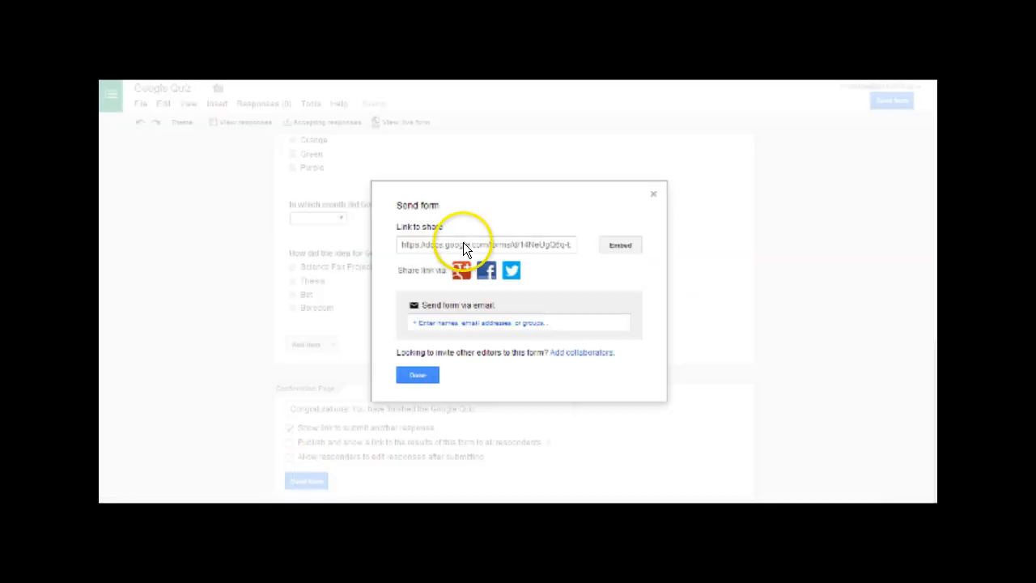
click(463, 243)
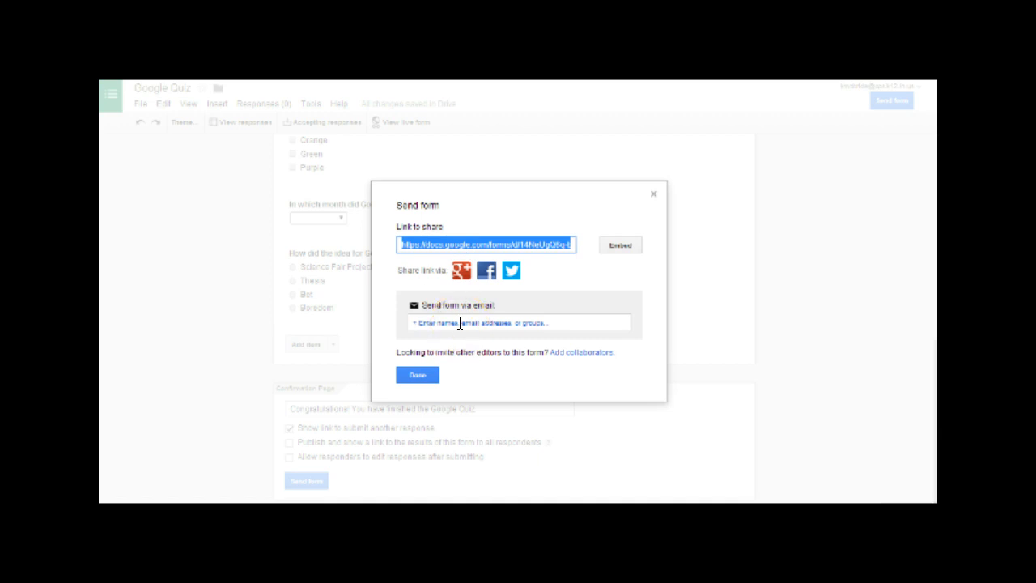
click(566, 245)
click(513, 253)
click(436, 377)
click(671, 174)
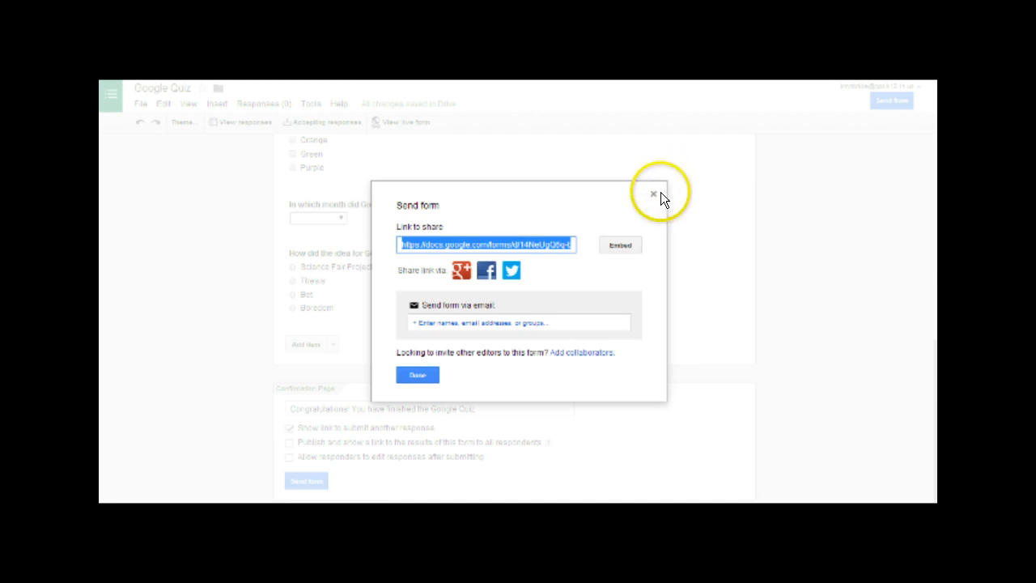
- Open the live quiz and fill in the last name, first name and e-mail fields
click(816, 245)
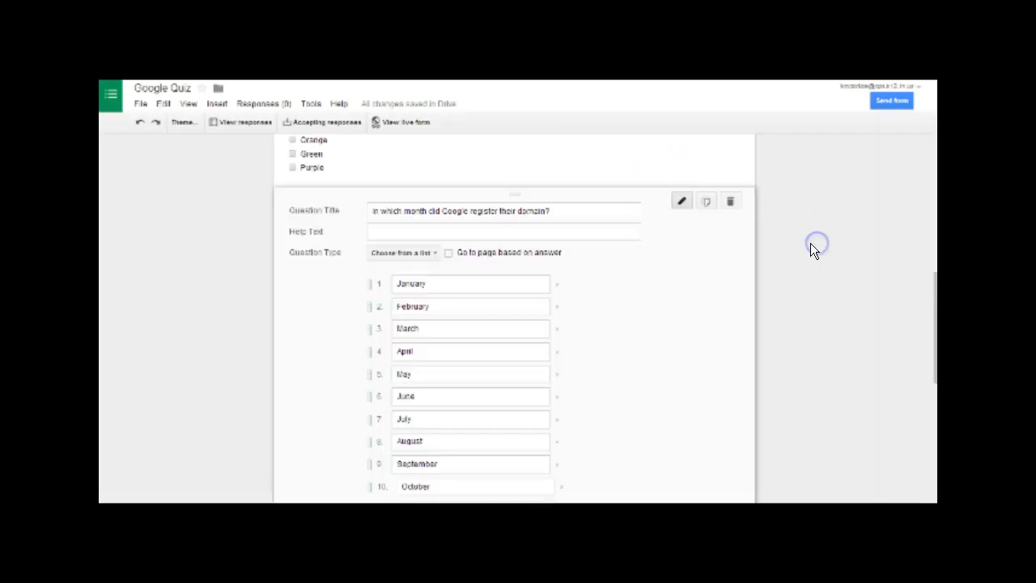
scroll(810, 243, up, 6)
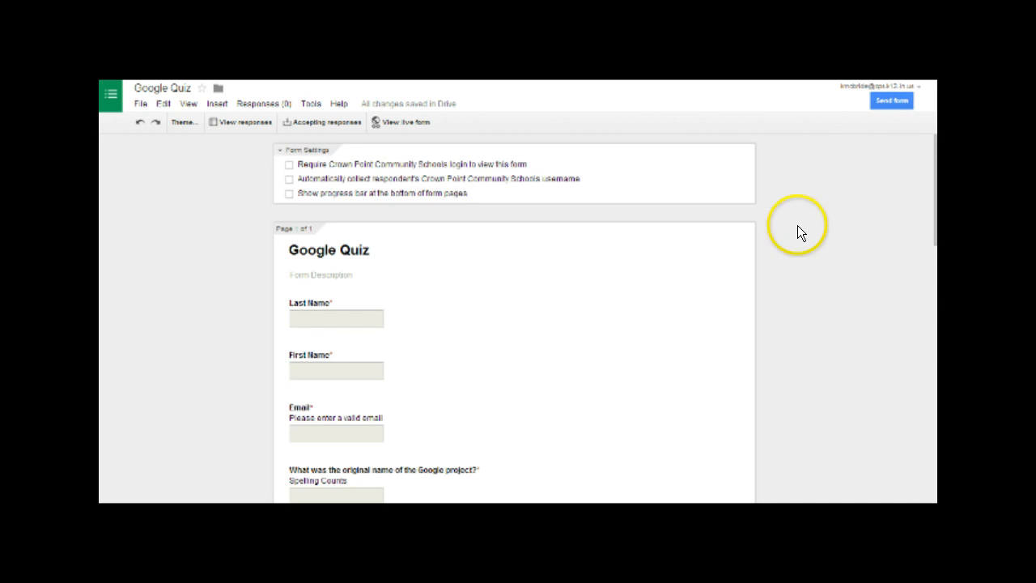
click(414, 123)
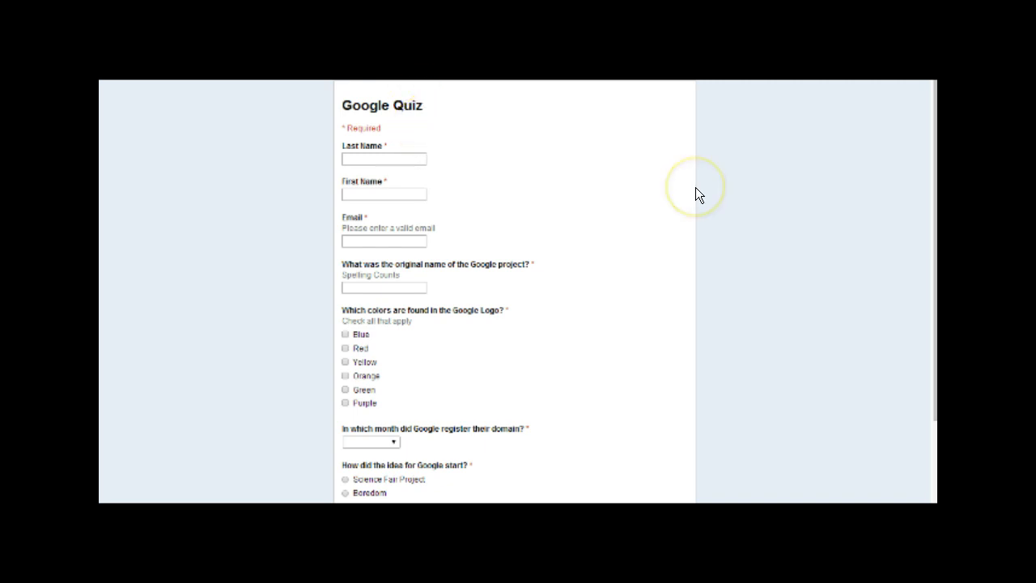
click(408, 159)
text(Koy)
key(Tab)
text(Koy)
key(Tab)
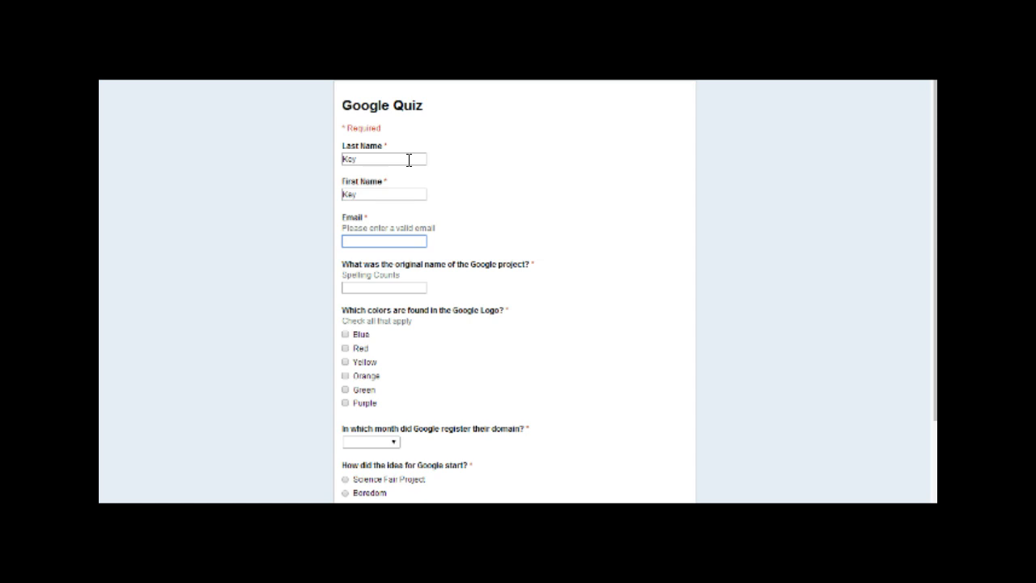
- Answer Backrub, tick Blue, choose September, and submit the answer-key response
click(416, 286)
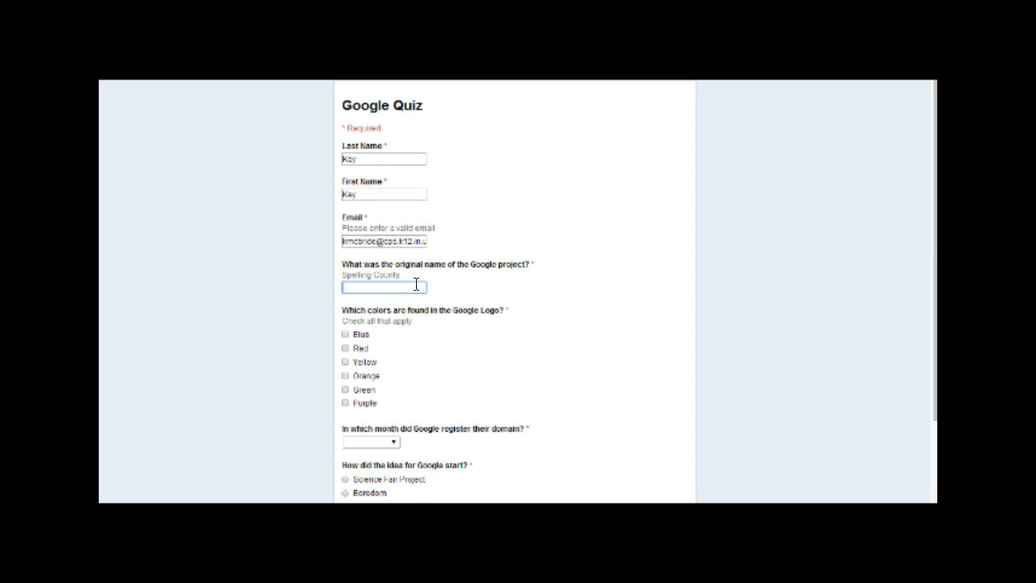
text(Backrub)
scroll(416, 286, down, 3)
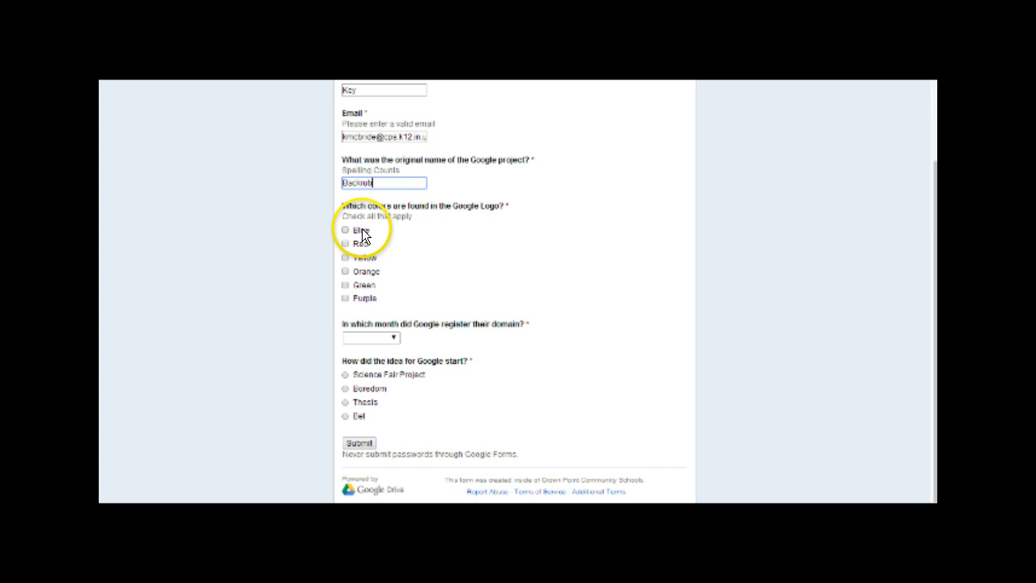
click(345, 231)
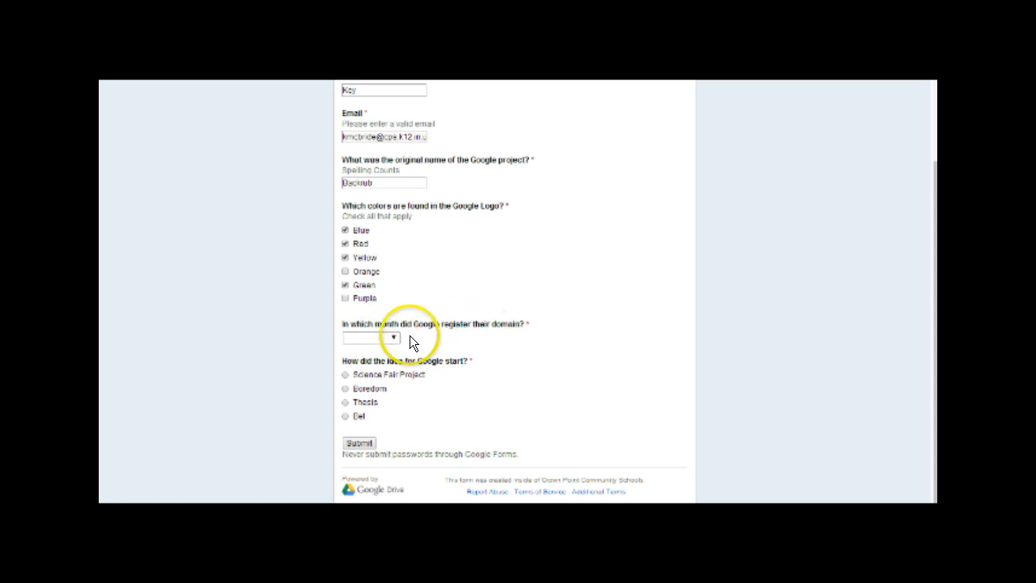
click(389, 337)
click(374, 437)
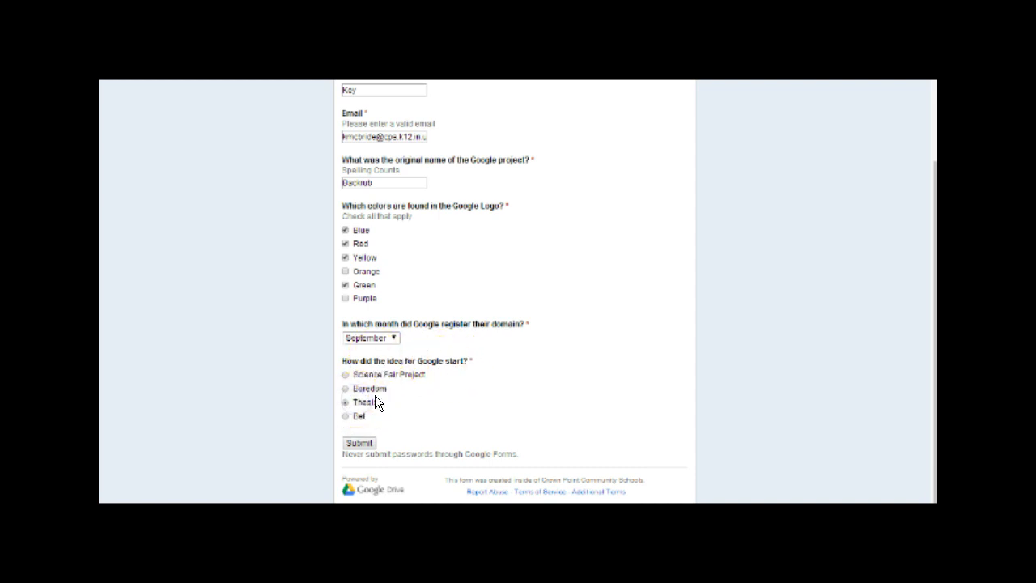
click(370, 443)
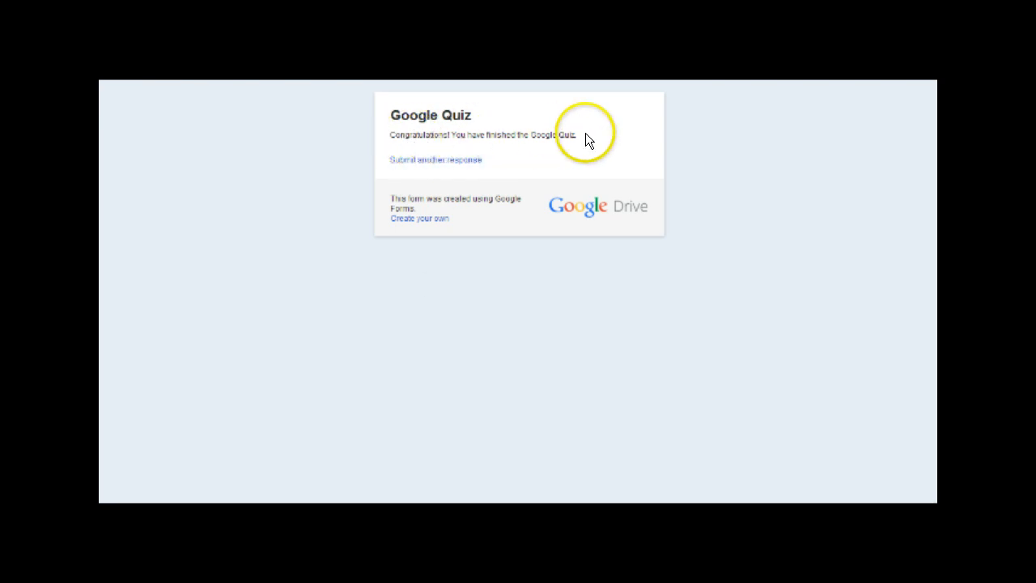
- Start a new response with last name Student, first name Sample, and the suggested e-mail
click(442, 161)
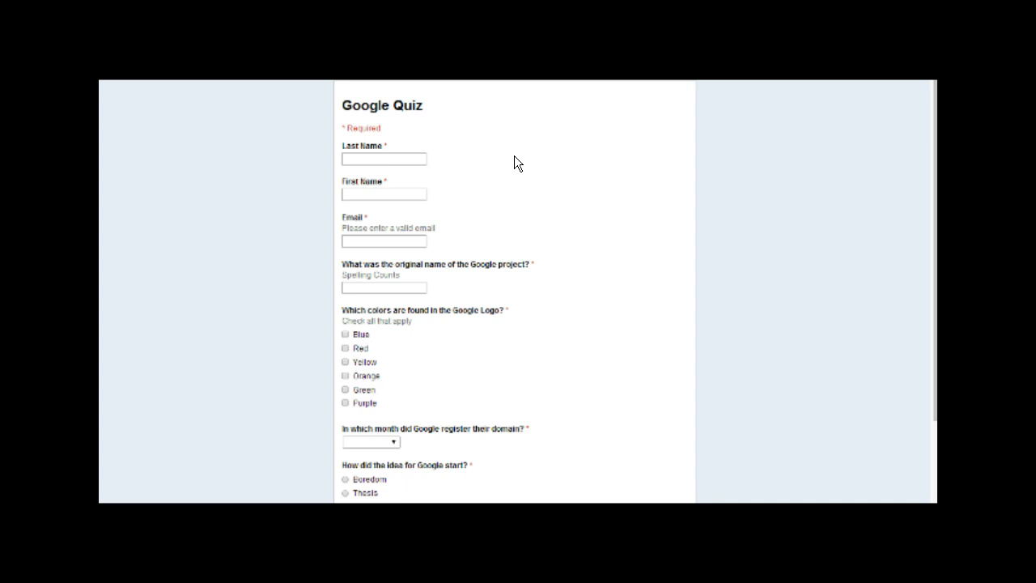
click(411, 158)
text(Student)
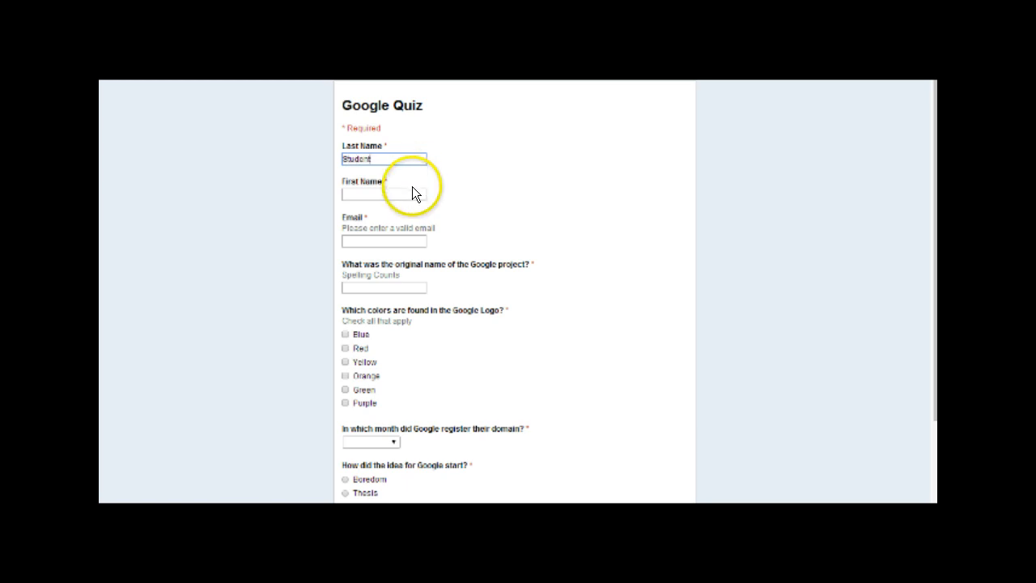
click(412, 191)
text(Sample)
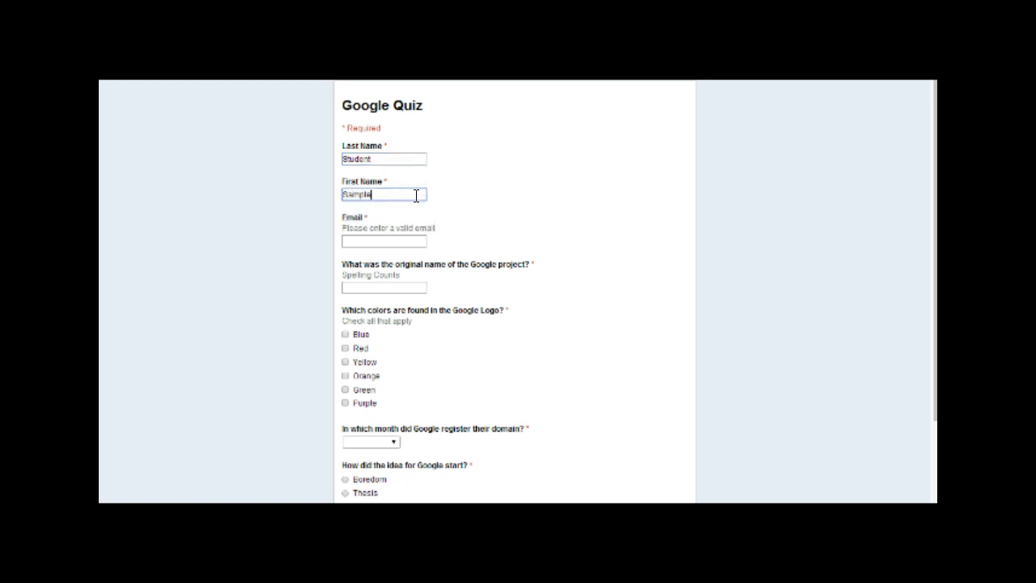
click(421, 237)
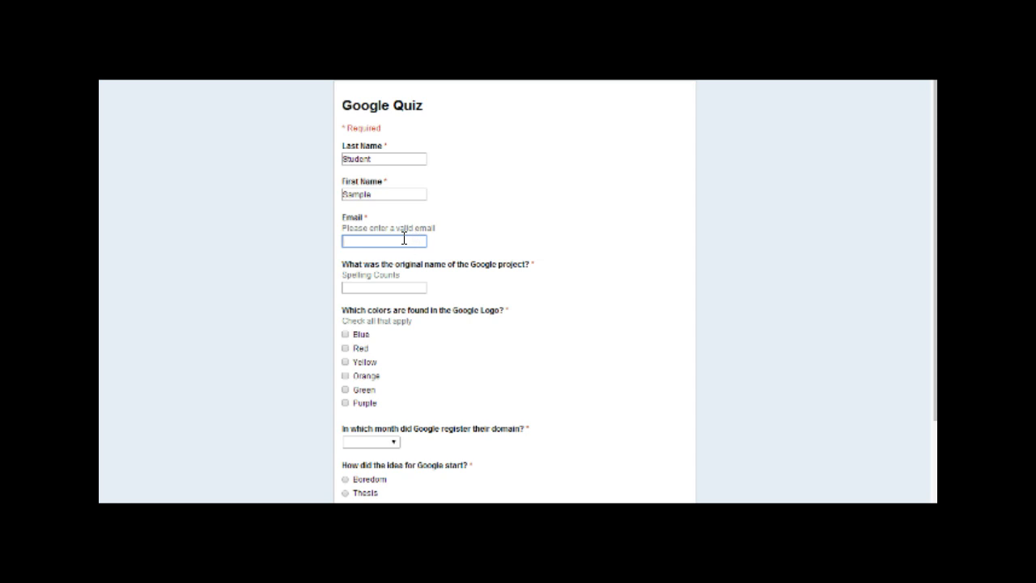
text(km)
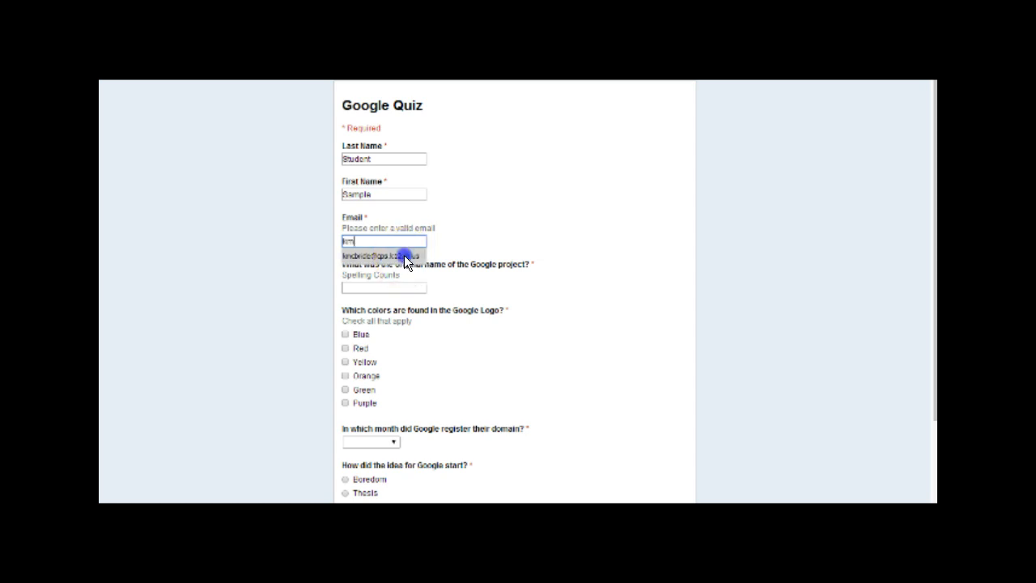
click(404, 256)
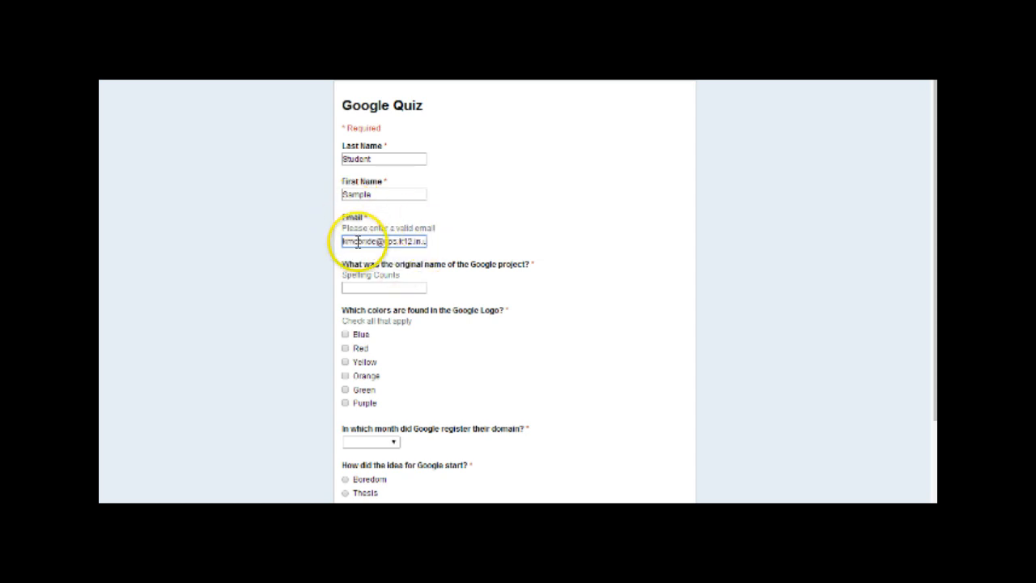
- Answer the project name question, tick Green, choose September and Boredom, and submit
scroll(426, 234, down, 1)
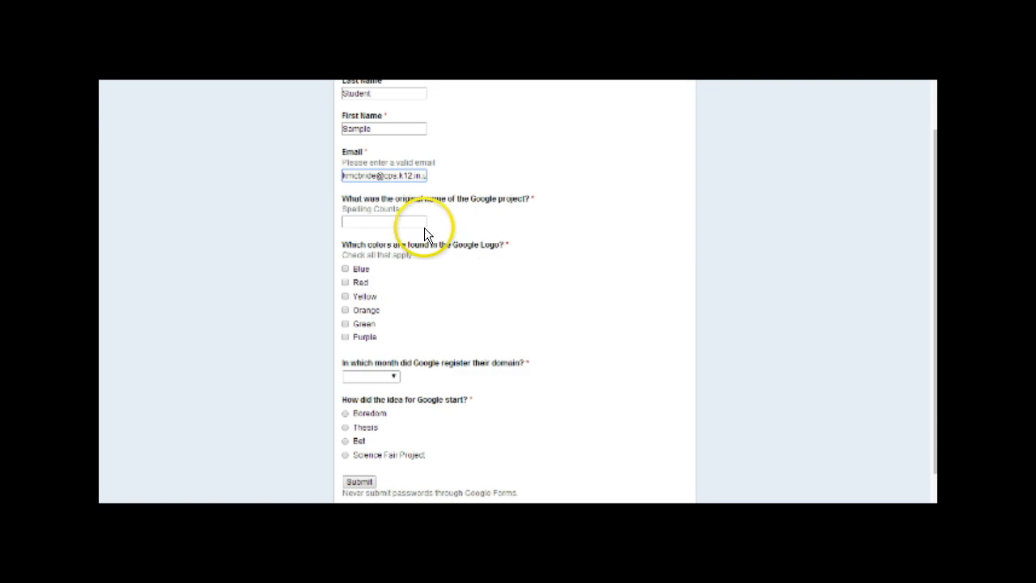
click(390, 221)
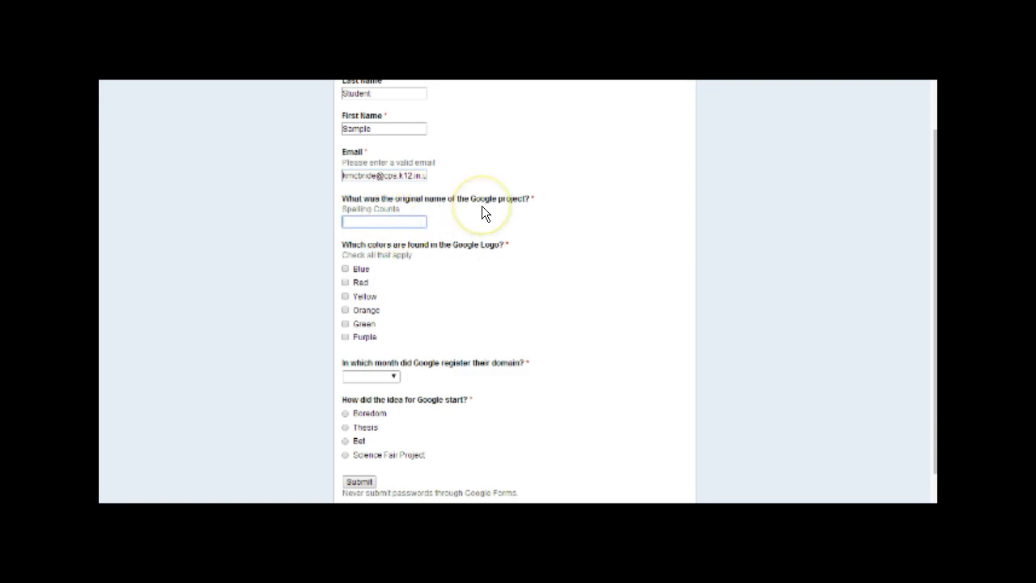
text(Backrub)
click(500, 253)
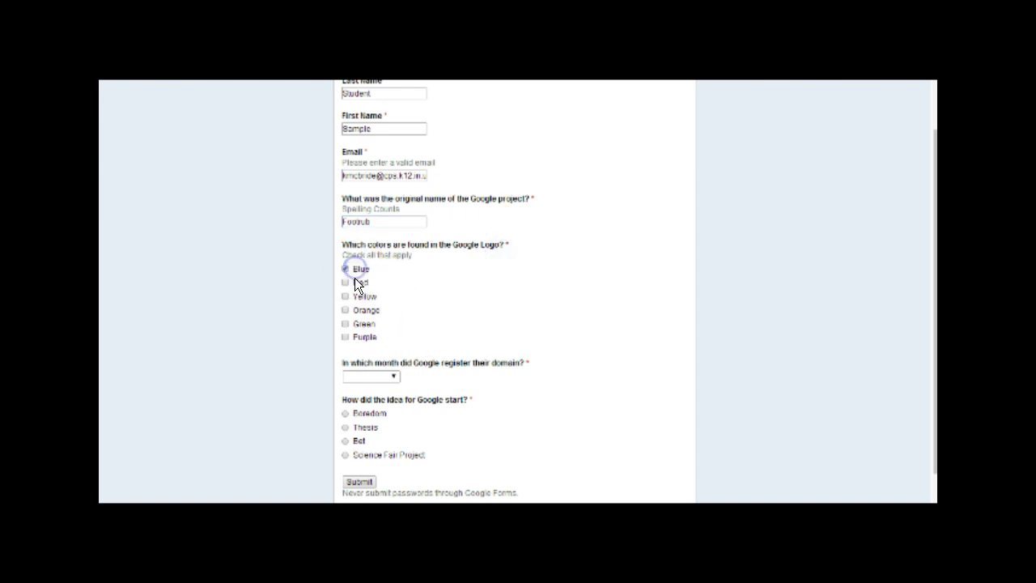
click(349, 325)
scroll(399, 302, down, 1)
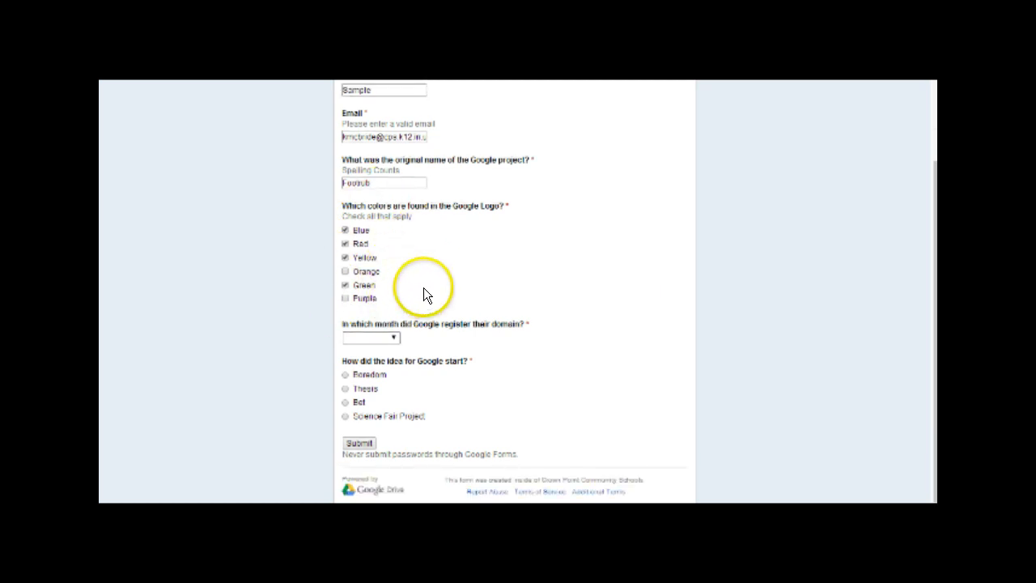
click(389, 338)
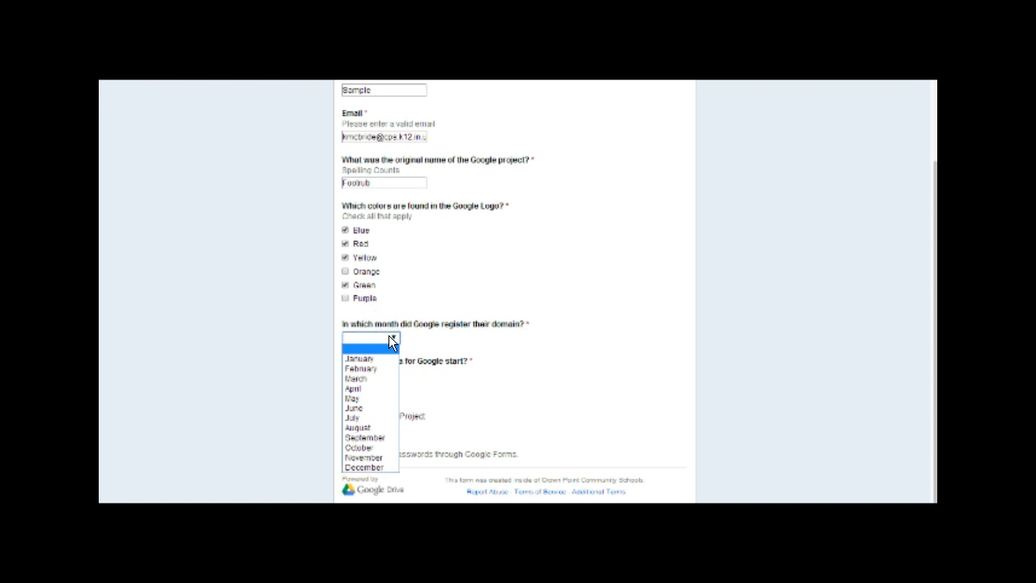
click(375, 438)
click(522, 353)
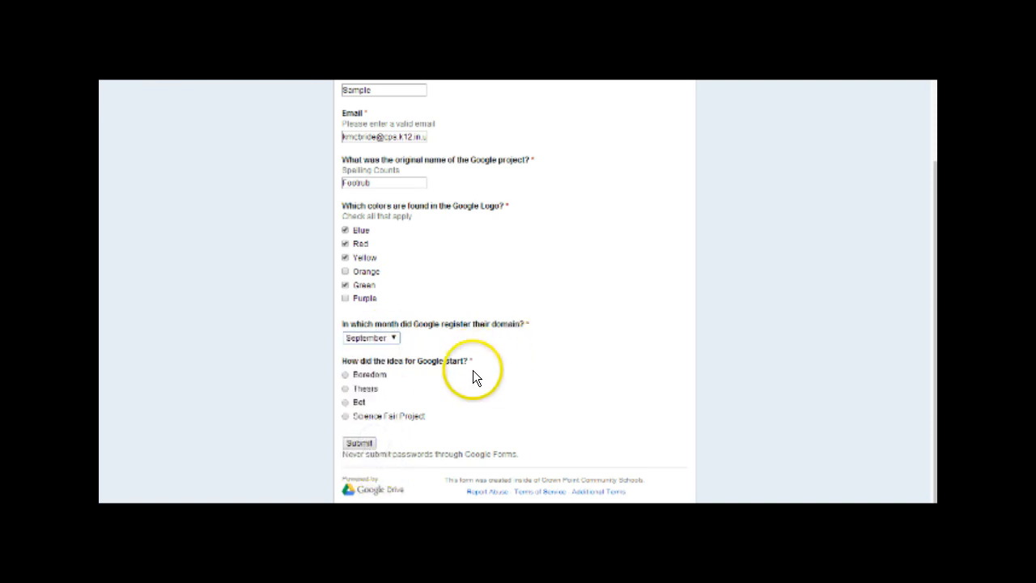
click(379, 376)
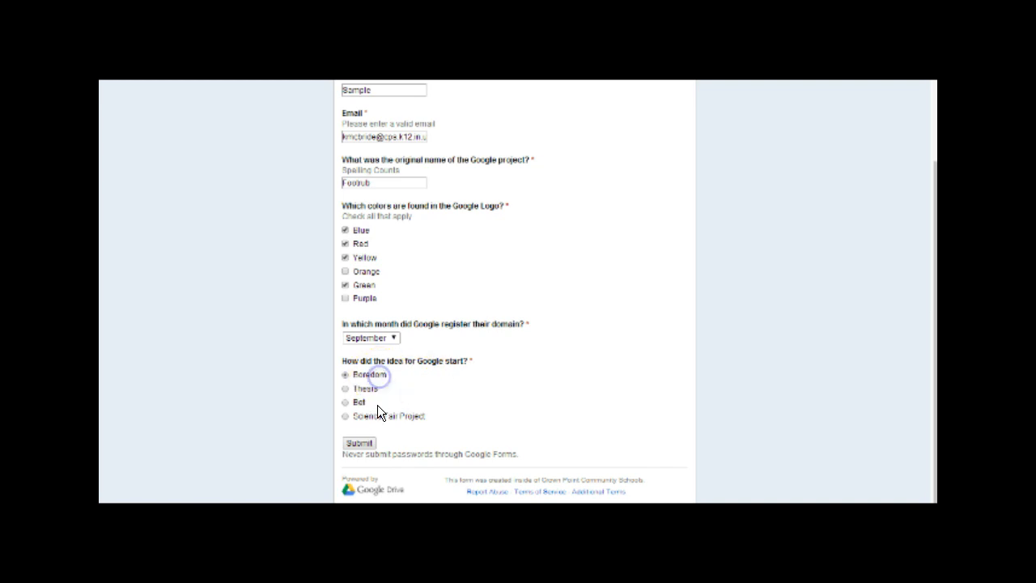
click(366, 445)
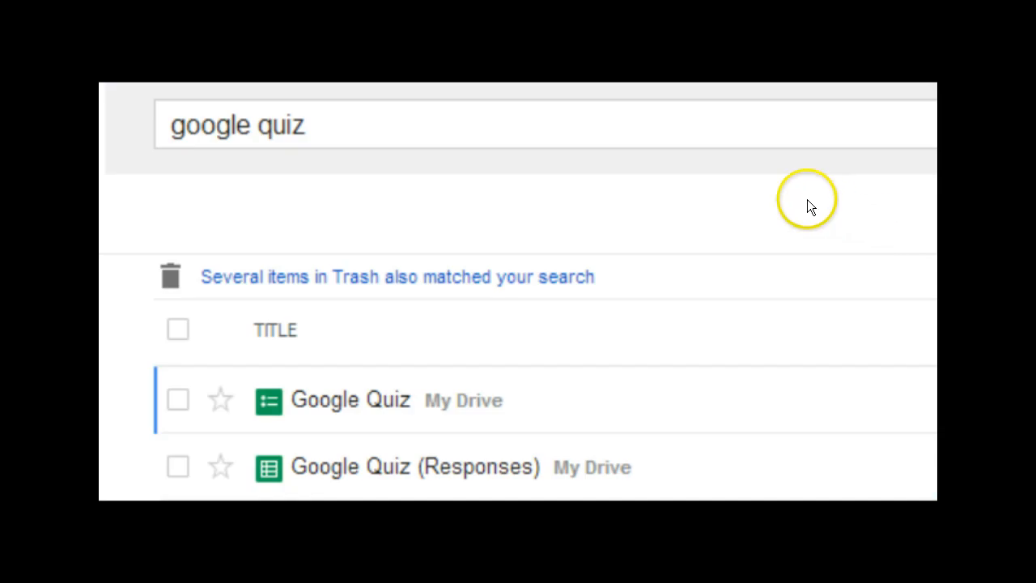
- Search Drive for 'google quiz' to find the form and its Google Quiz (Responses) spreadsheet
click(685, 135)
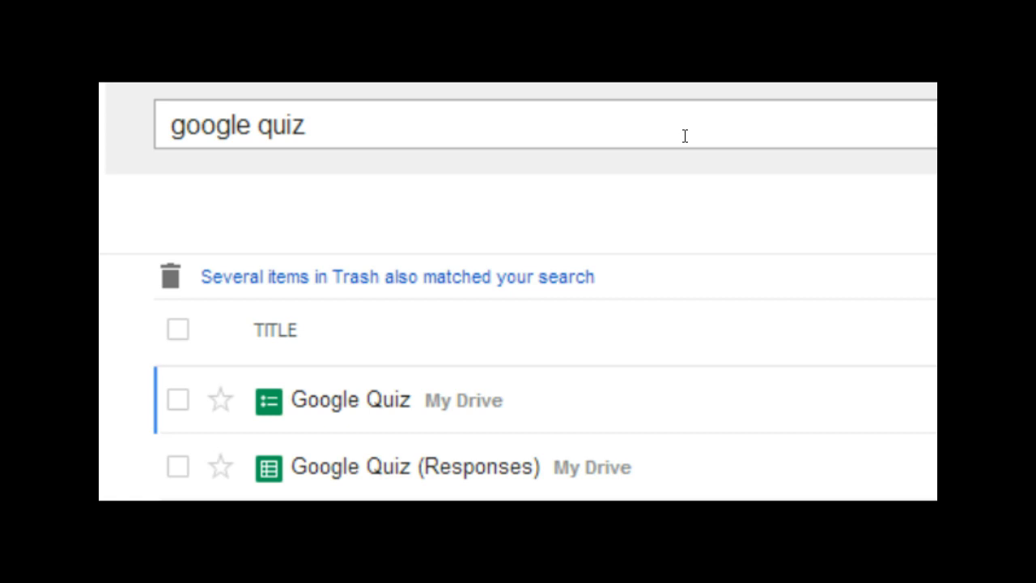
click(519, 308)
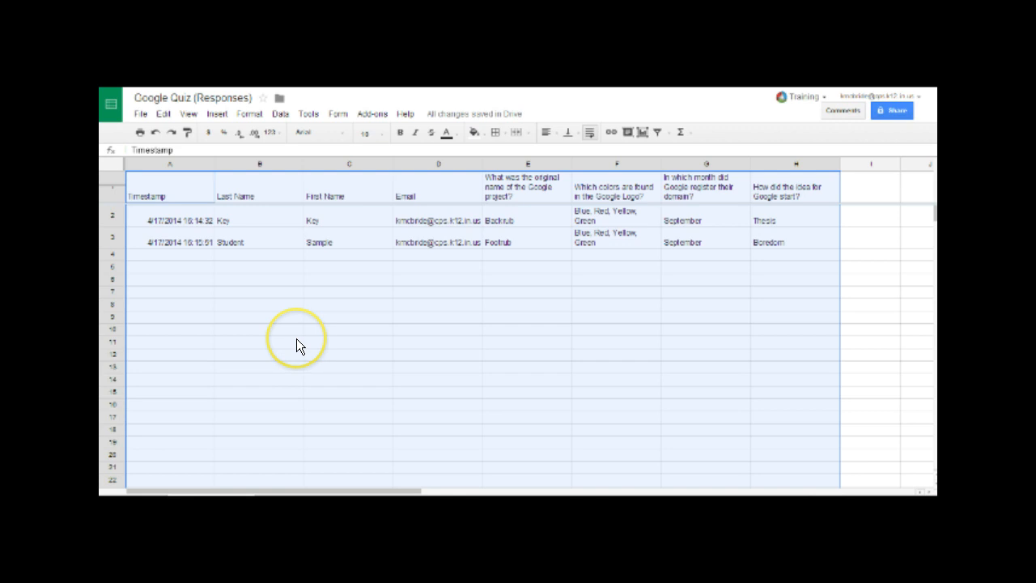
- Inspect the Key and Sample Student response rows, selecting row 3 briefly
click(296, 339)
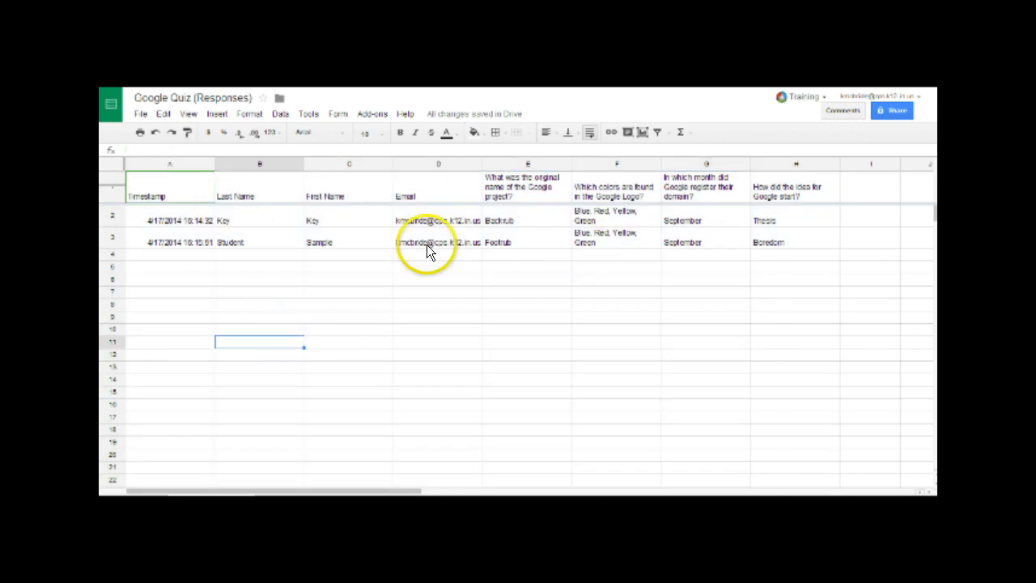
click(225, 222)
click(259, 251)
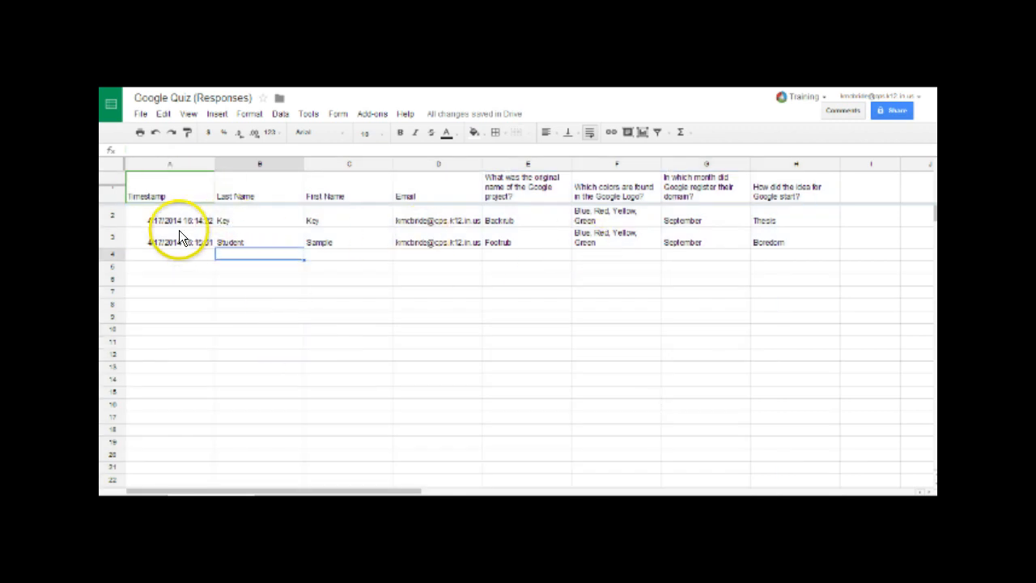
drag(226, 243, 777, 228)
click(669, 279)
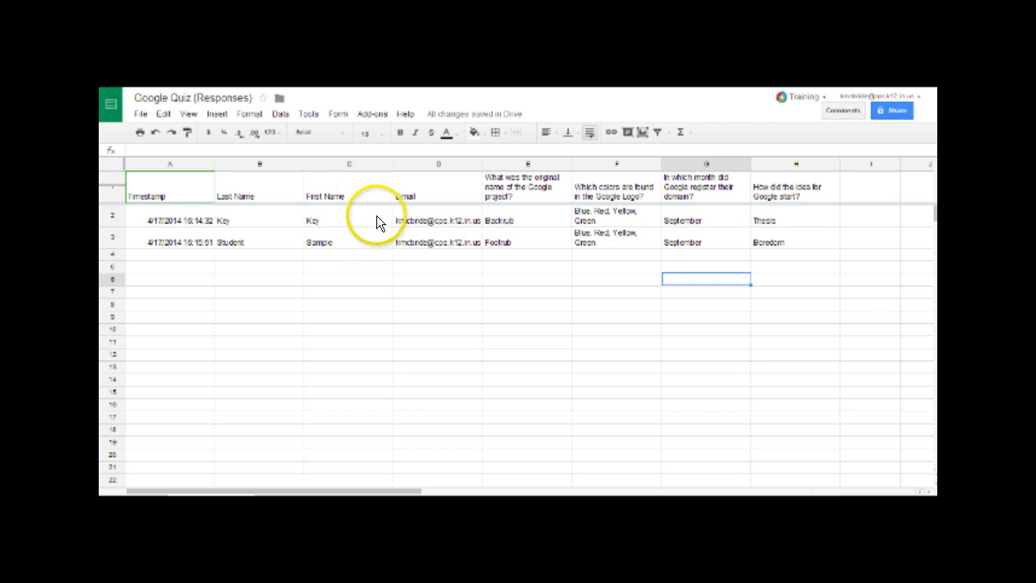
- Close the add-ons gallery and launch Flubaroo's Grade Assignment from the Add-ons menu
click(372, 114)
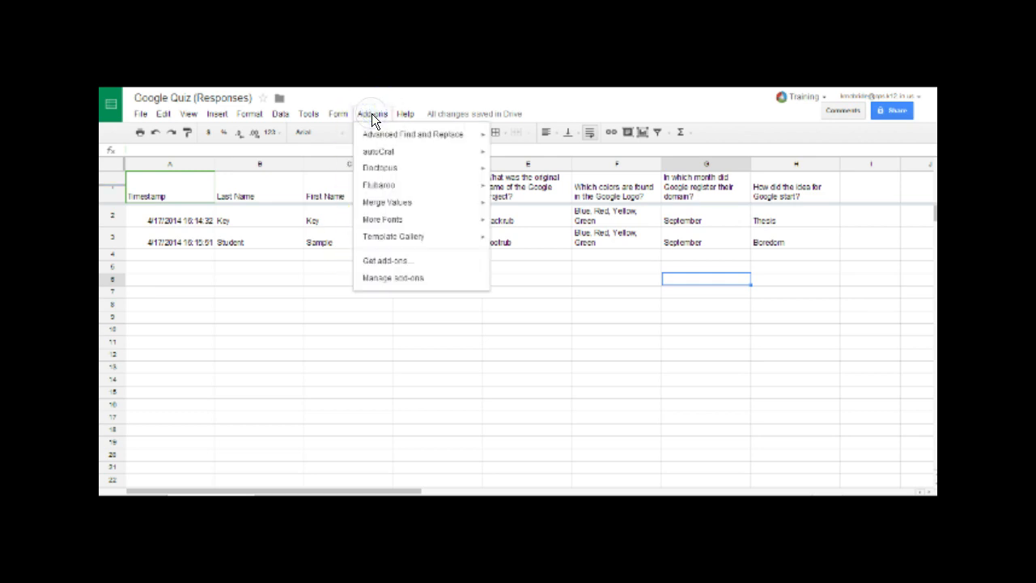
mouse_move(416, 188)
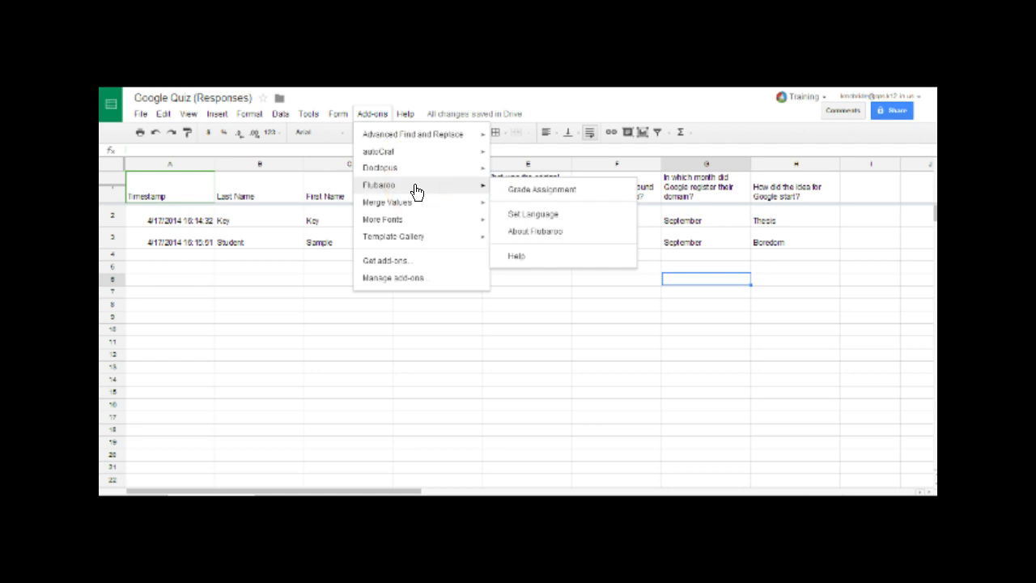
click(402, 260)
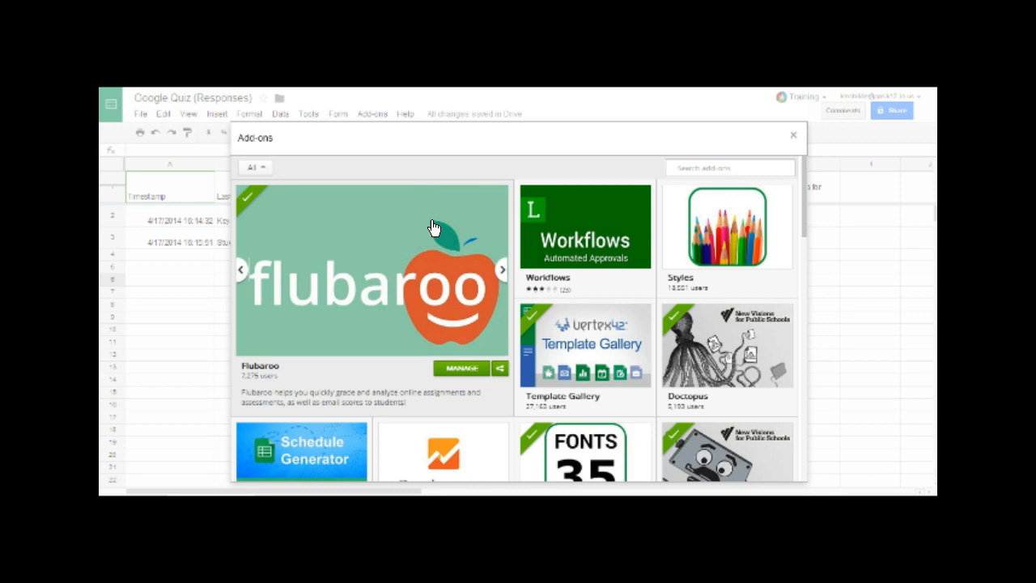
click(793, 135)
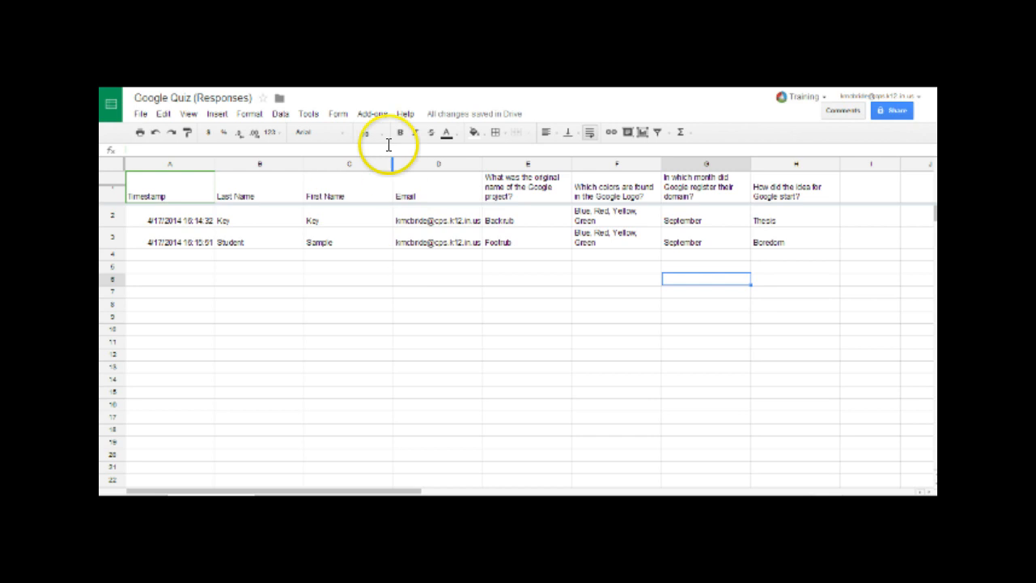
click(370, 113)
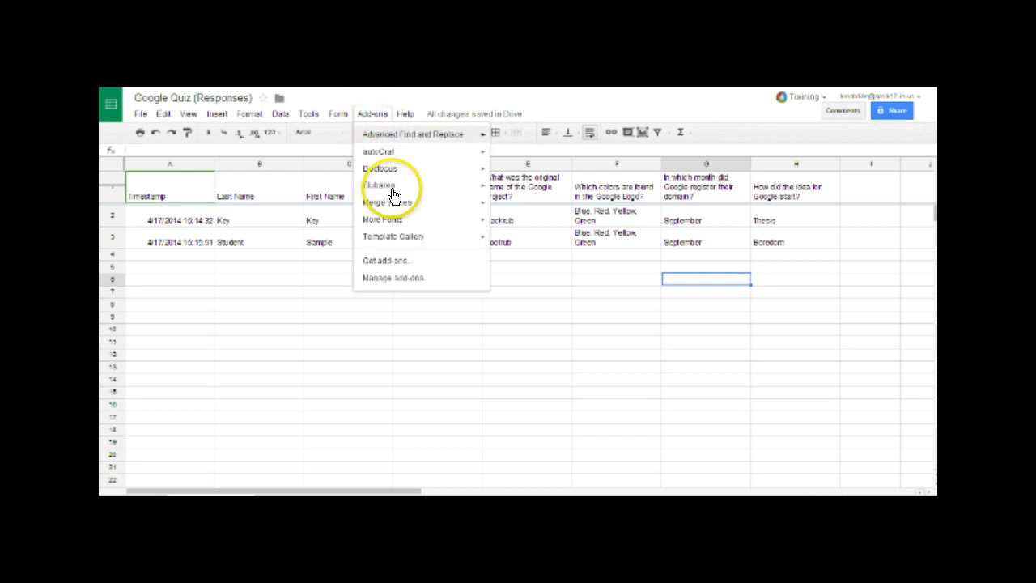
mouse_move(393, 188)
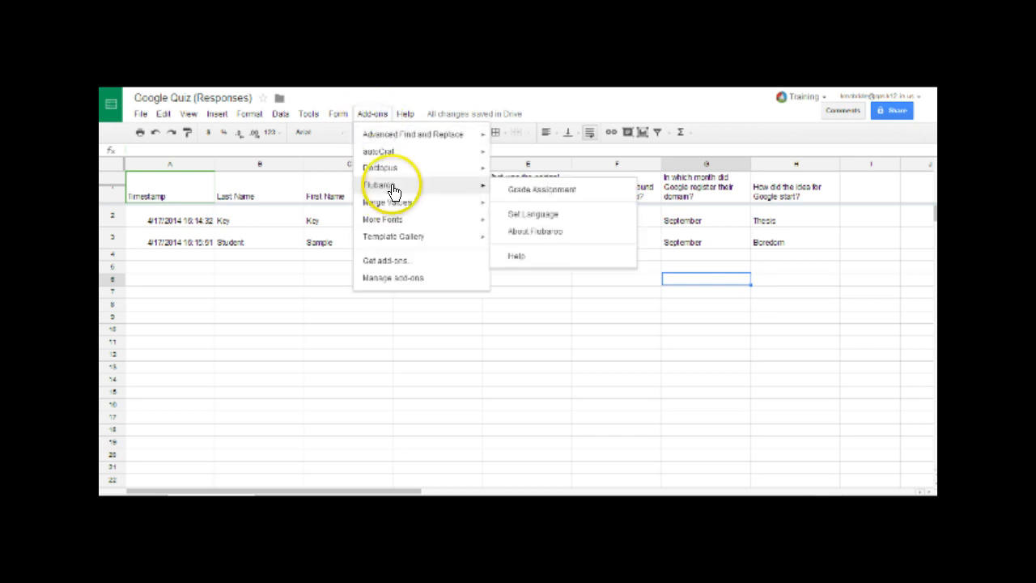
click(547, 193)
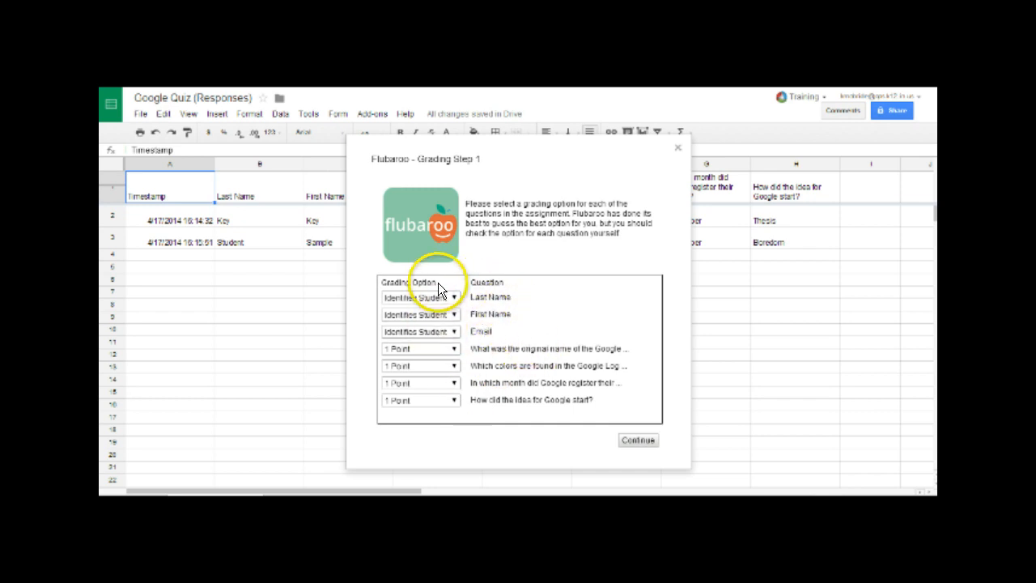
- Keep Email as Identifies Student and the first question at 1 point, then continue
click(441, 333)
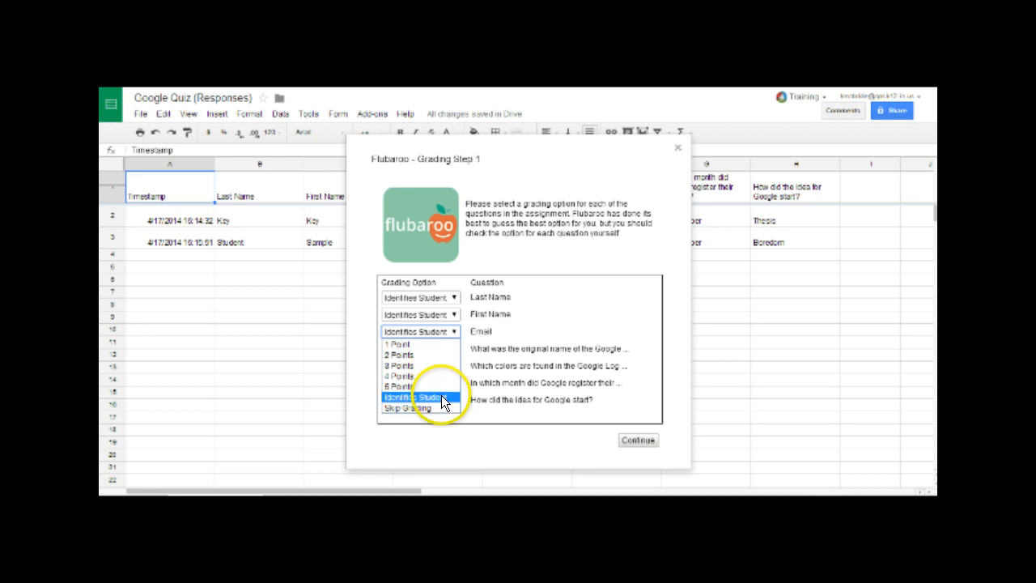
click(443, 395)
click(446, 348)
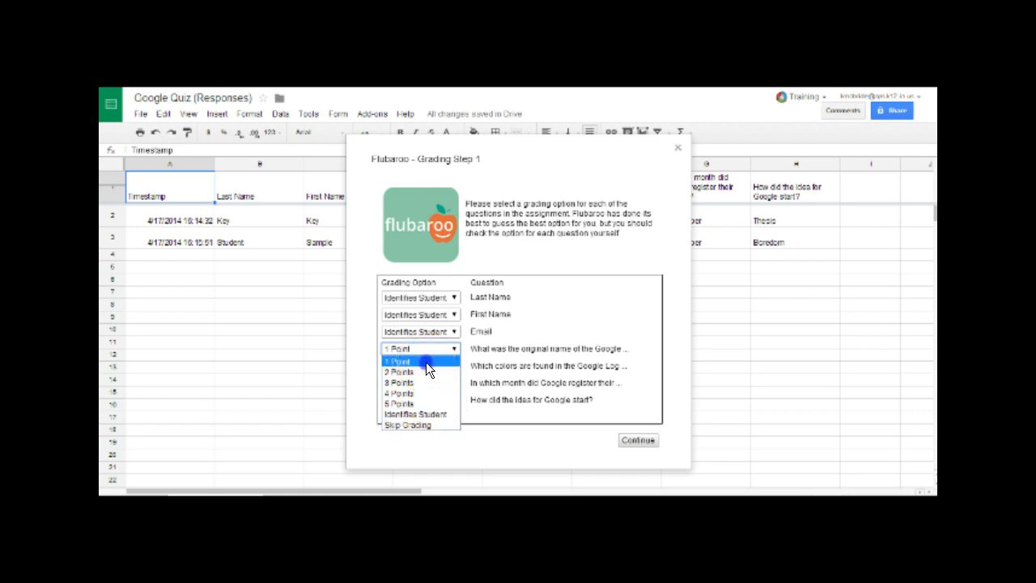
click(426, 361)
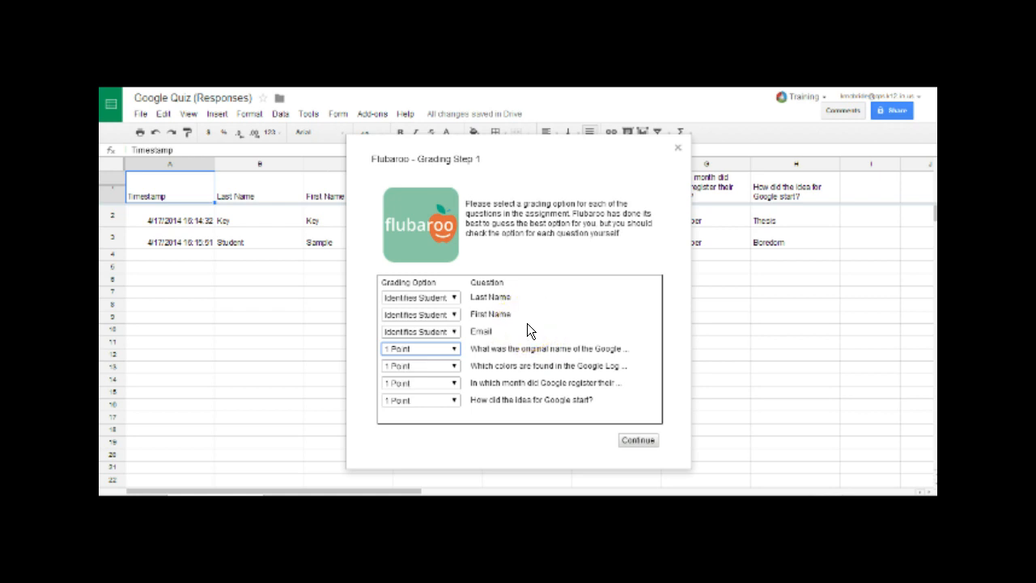
click(638, 441)
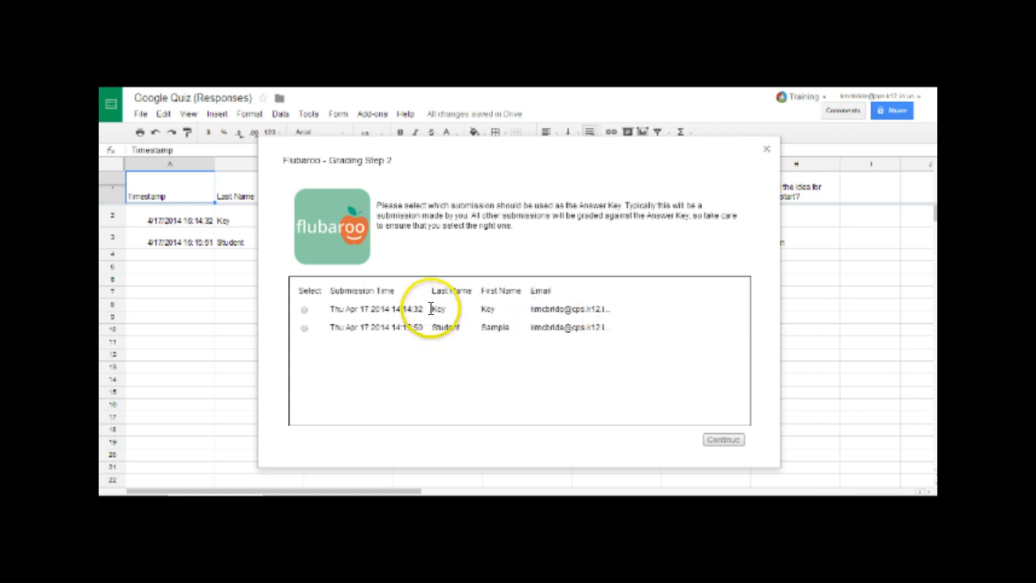
- Choose the Key submission as the answer key and run the grading
click(303, 309)
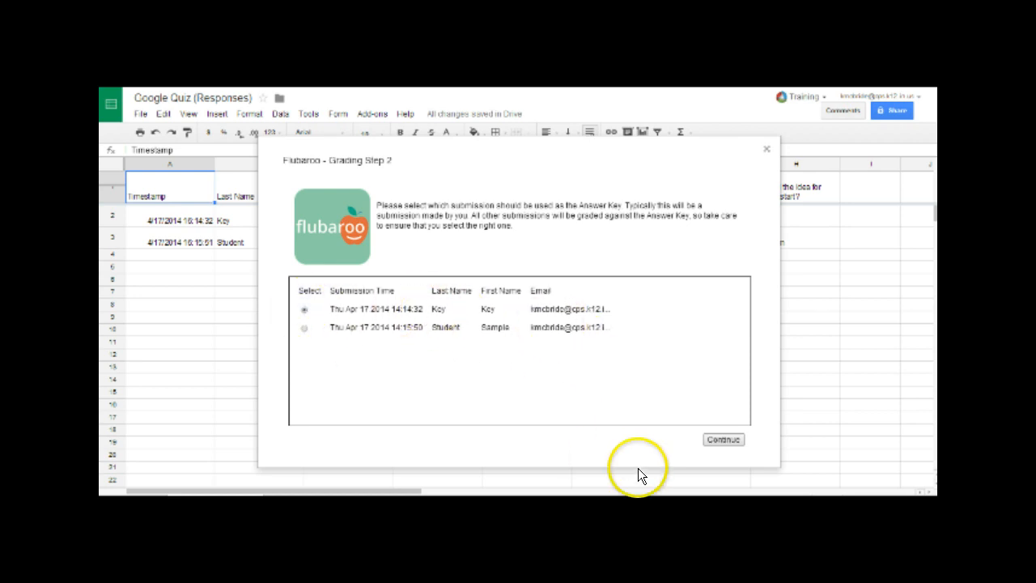
click(720, 440)
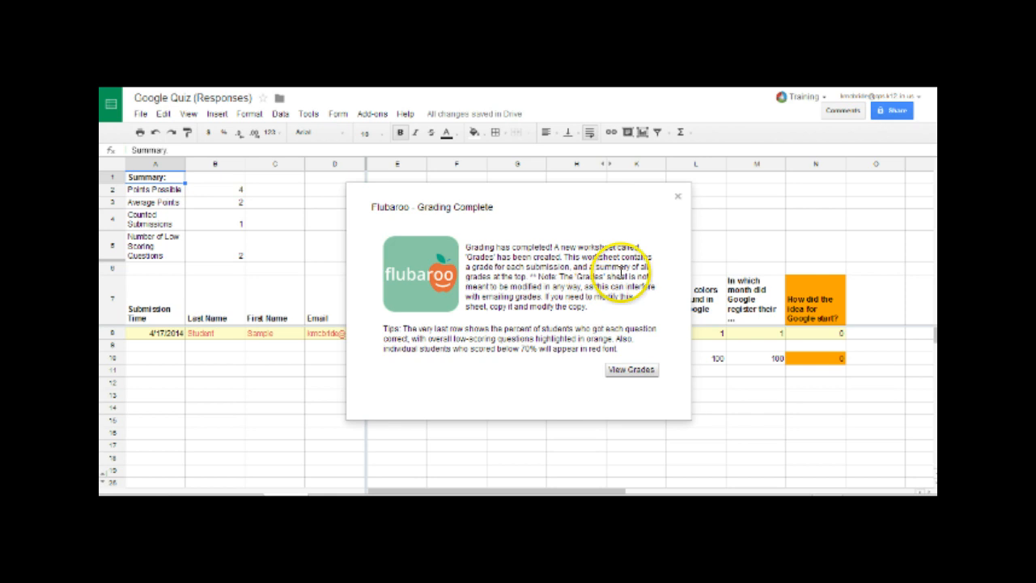
- Close the Grading Complete message and compare Student Submissions with the Grades sheet showing 2 points (50.00%)
click(679, 198)
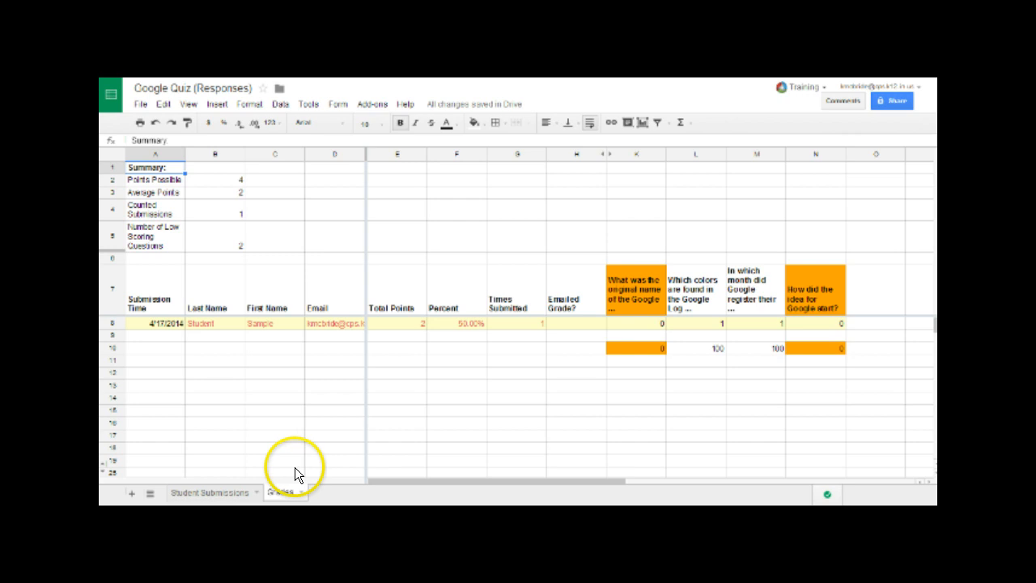
click(211, 493)
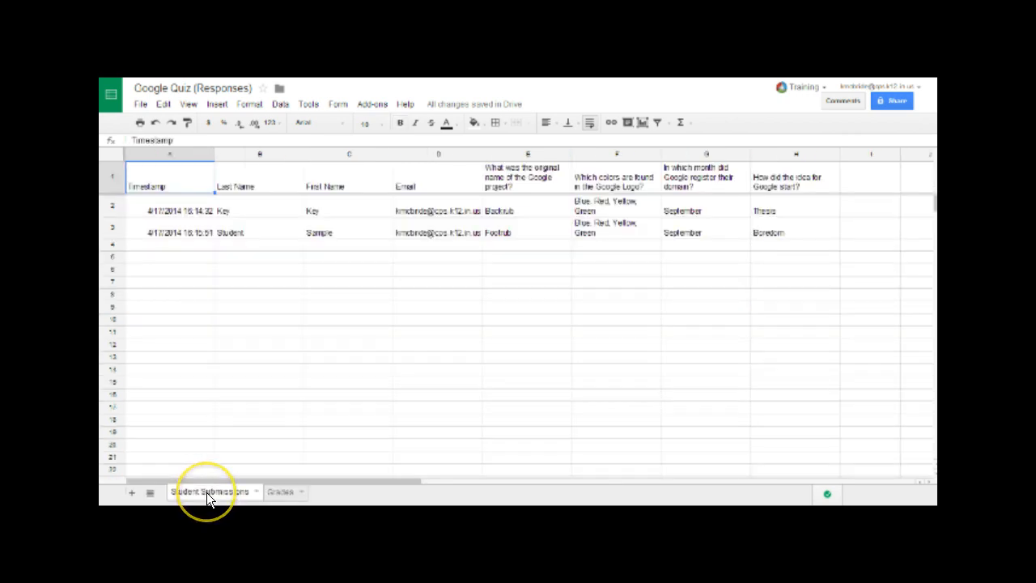
click(279, 493)
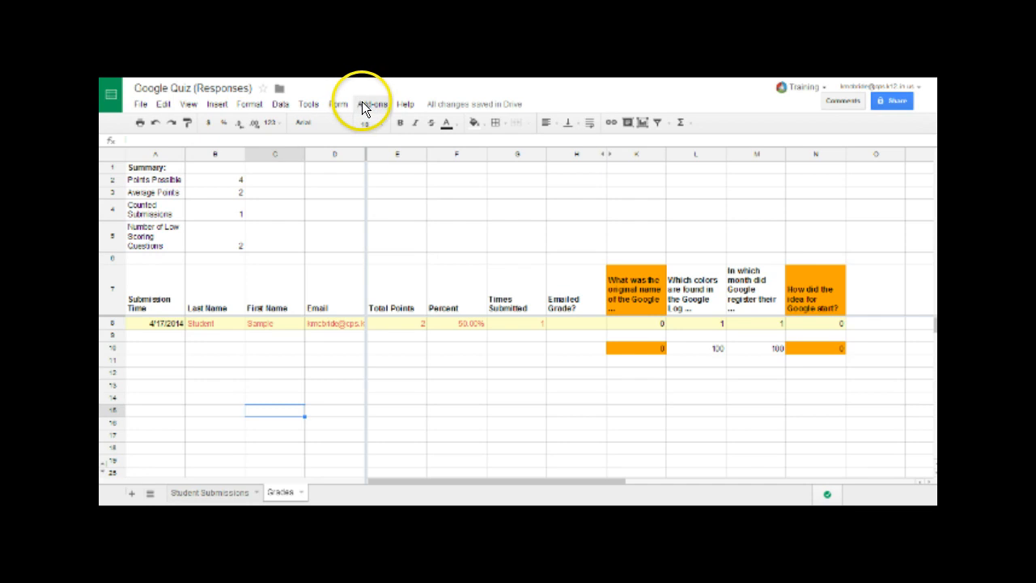
- Review Flubaroo's grading report histogram, with one submission at 2 points, then close it
click(361, 104)
mouse_move(407, 178)
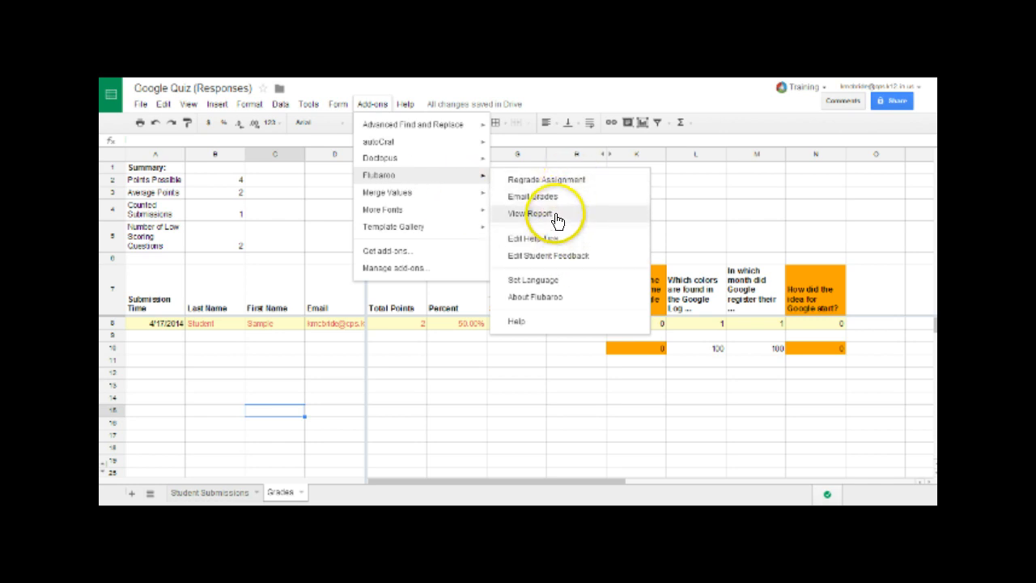
click(555, 214)
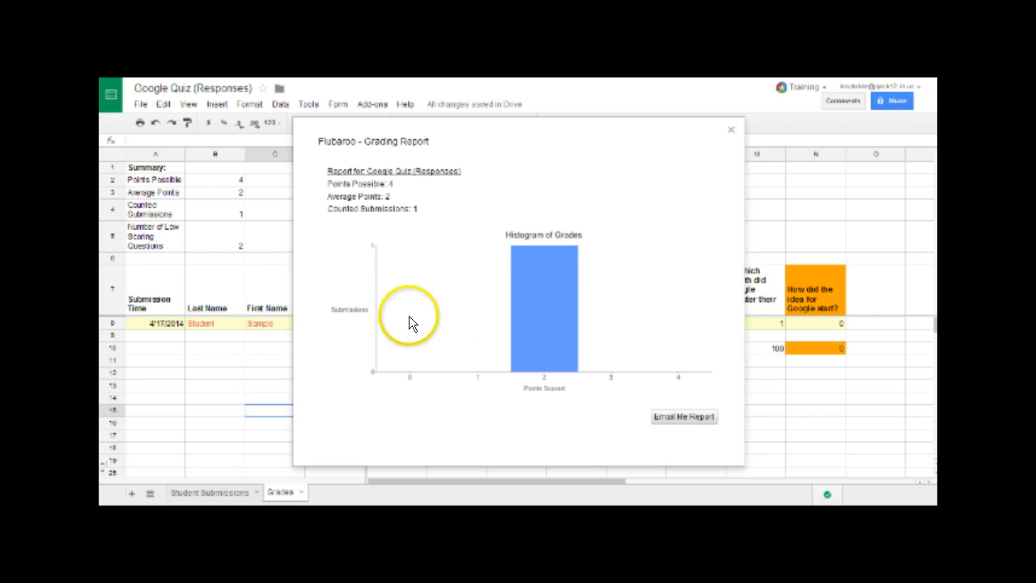
click(732, 129)
click(379, 106)
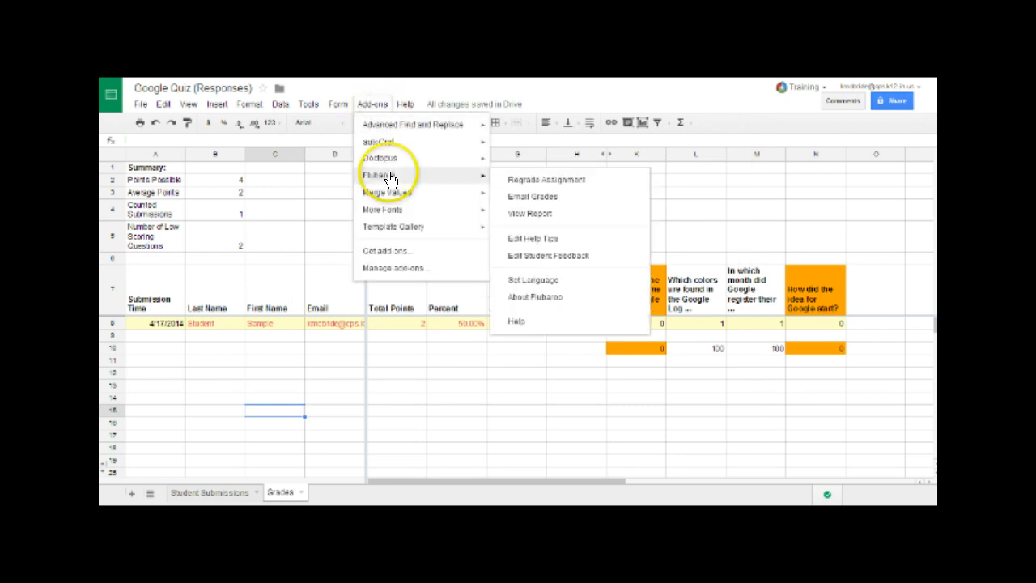
- Send Flubaroo grade emails to the Email addresses, with the answer key and 'Here are your scores for the Google Quiz'
click(554, 198)
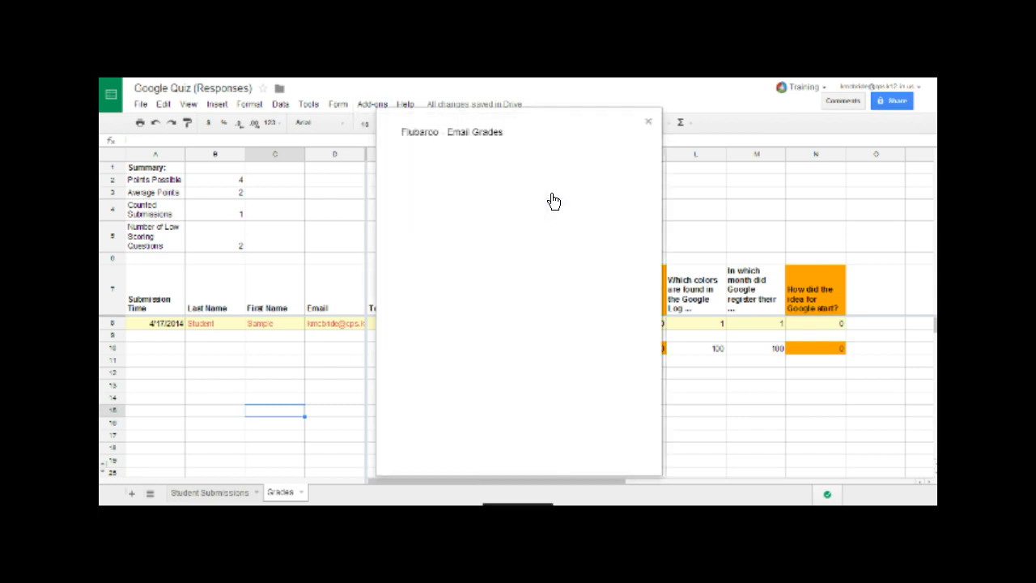
click(446, 224)
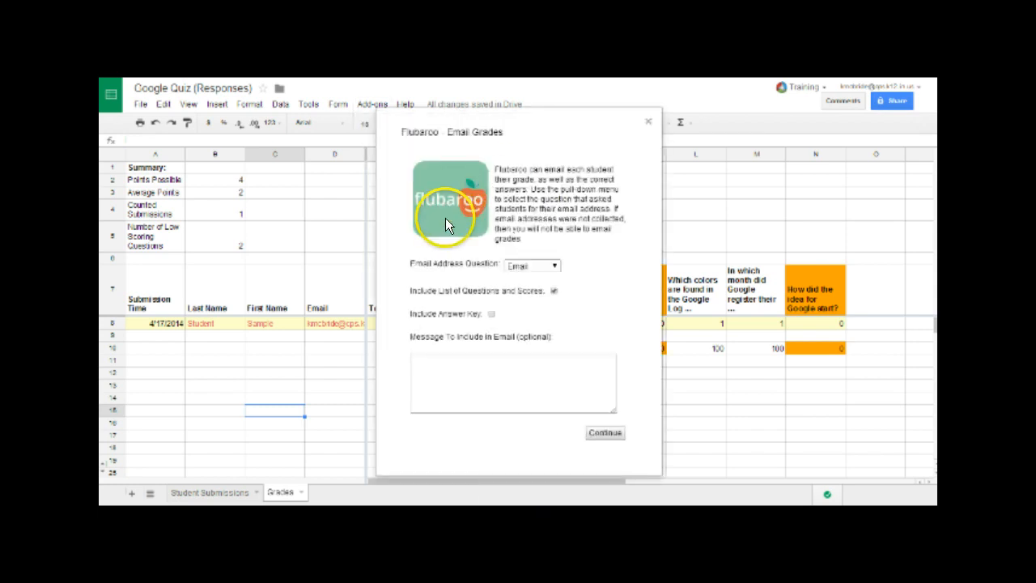
click(539, 265)
click(538, 265)
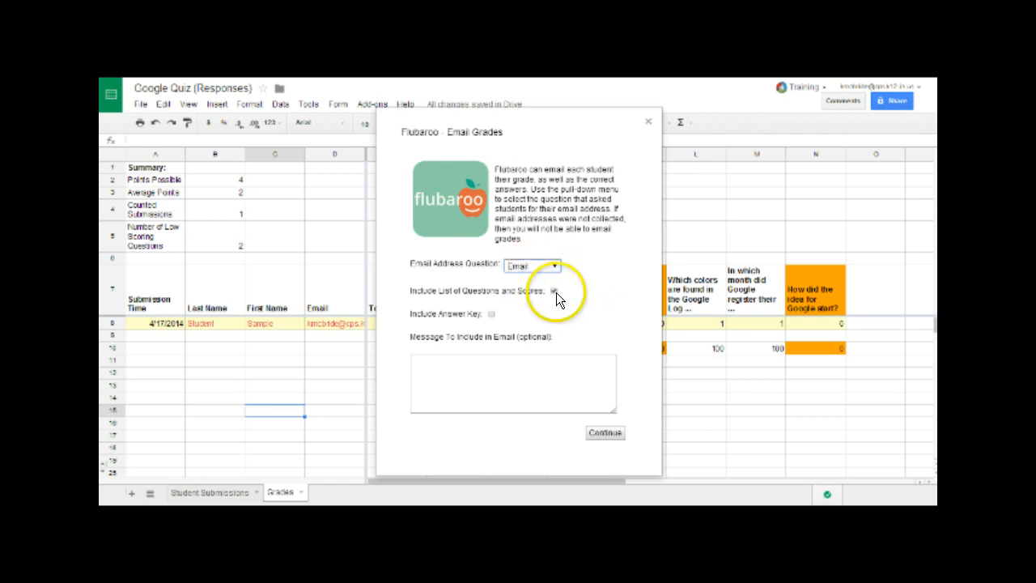
drag(432, 291, 485, 292)
click(505, 292)
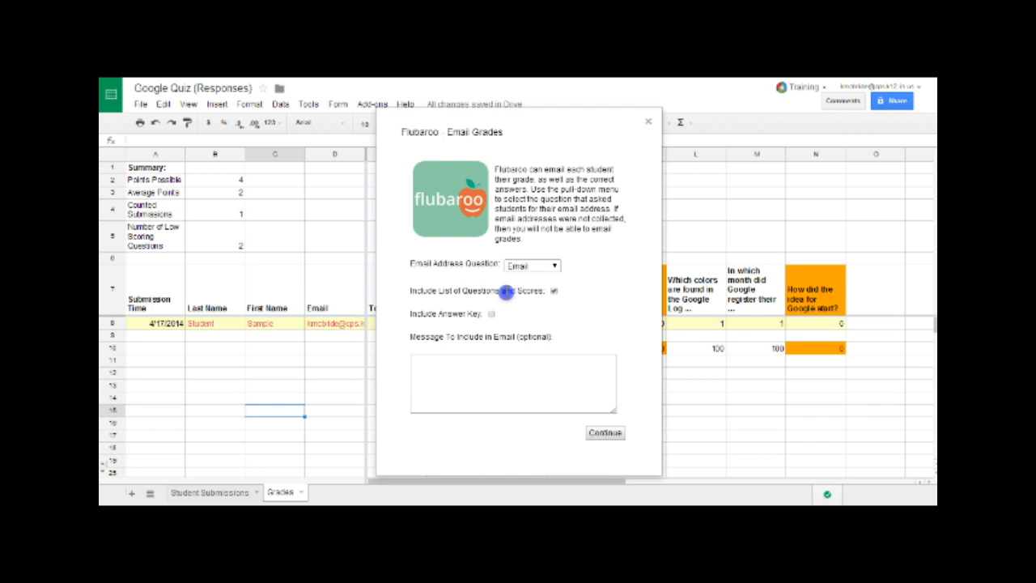
click(491, 315)
click(523, 362)
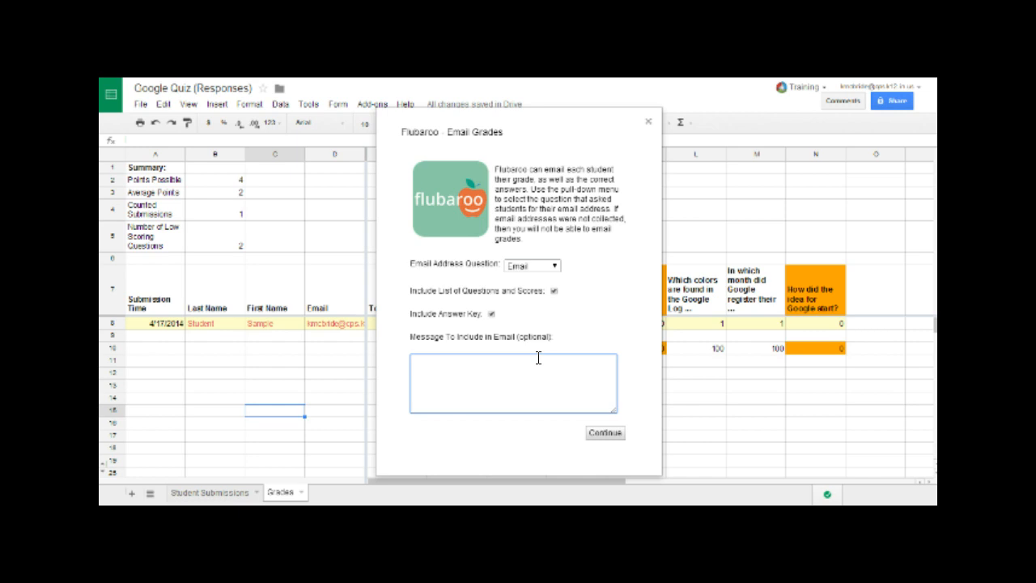
text(Here are your scores for the Google Quiz)
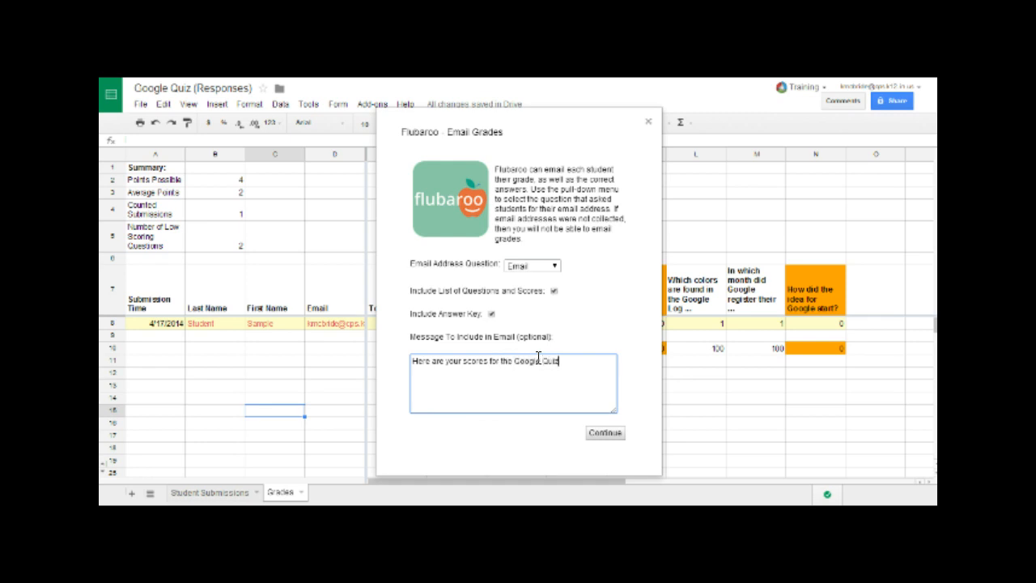
click(607, 433)
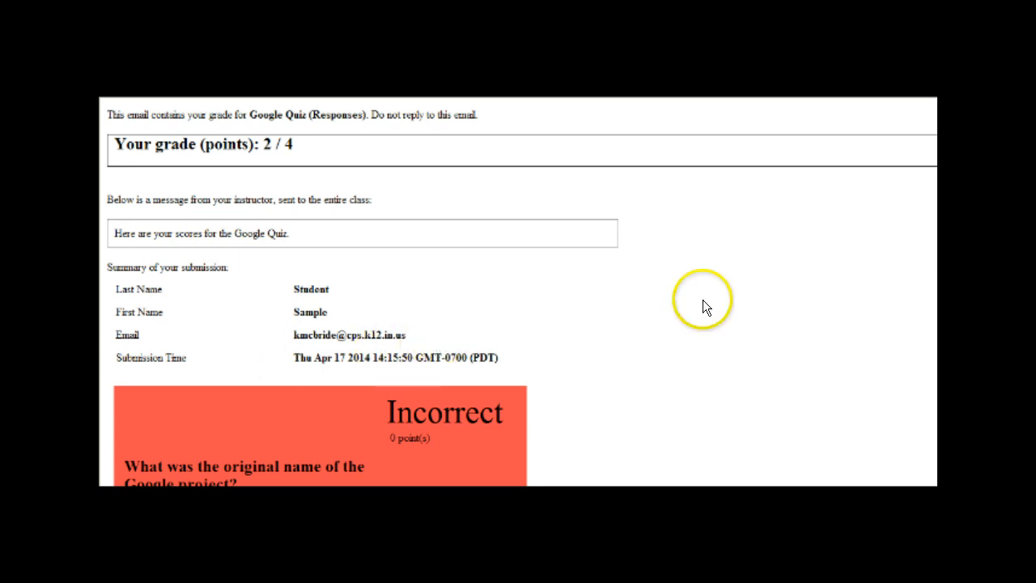
scroll(518, 291, down, 3)
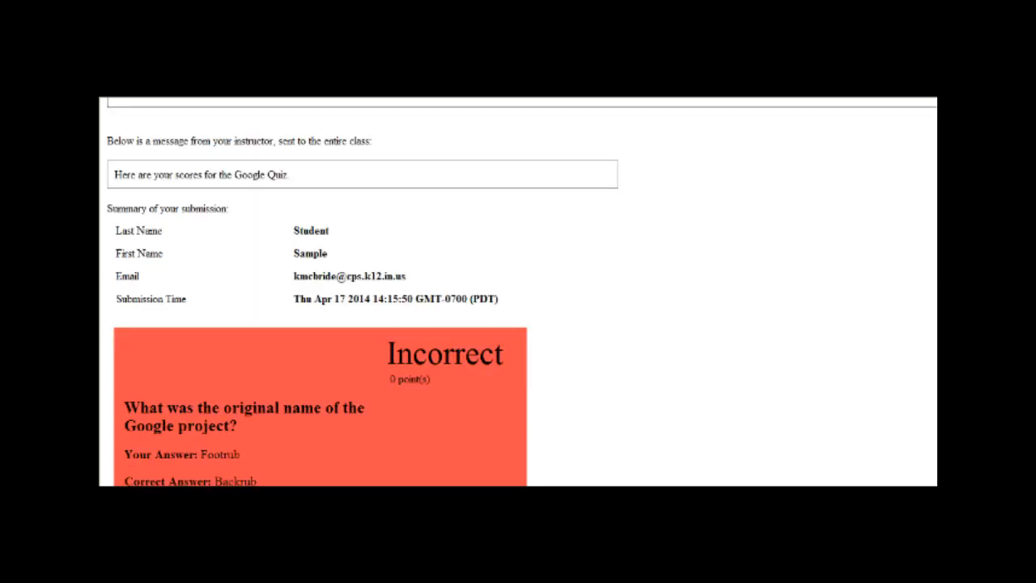